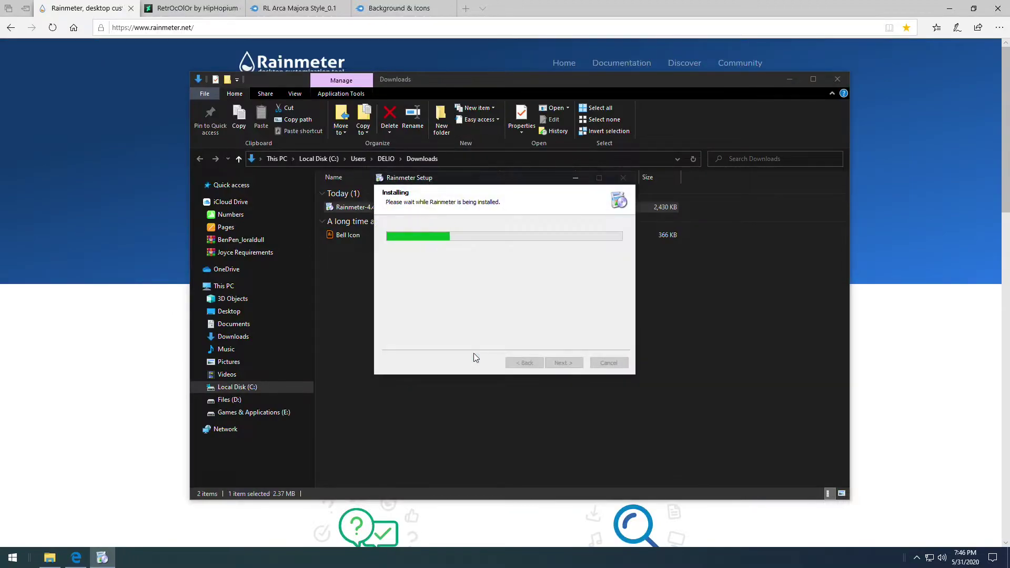
- Finish the Rainmeter installation and unload the default skins it places on the desktop
left_click(562, 365)
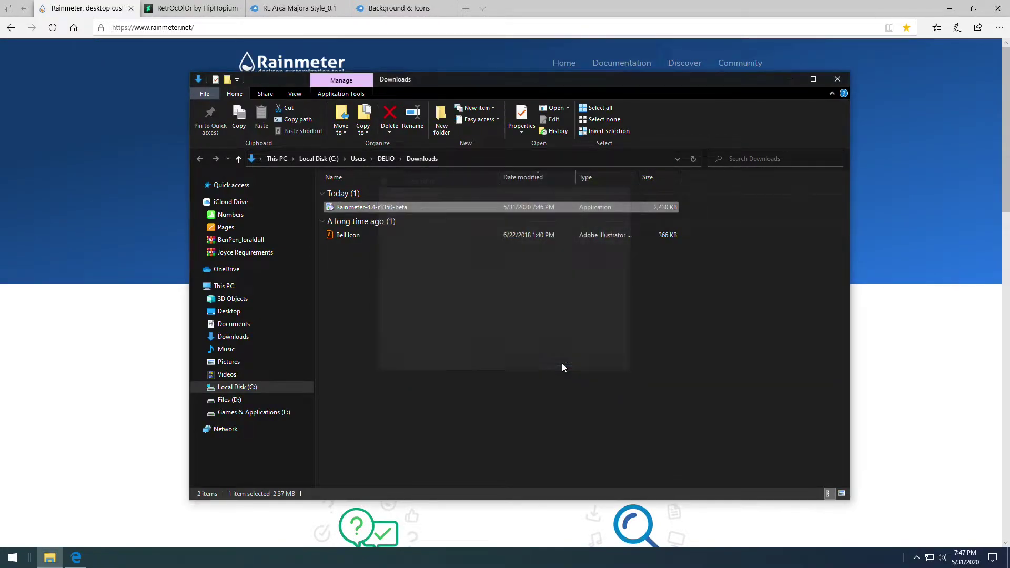
right_click(534, 268)
left_click(568, 383)
right_click(930, 115)
left_click(947, 234)
right_click(929, 53)
left_click(928, 118)
right_click(929, 14)
left_click(946, 131)
- Download the RetrOcOlOr skin package from its DeviantArt page and install it in Rainmeter
left_click(186, 16)
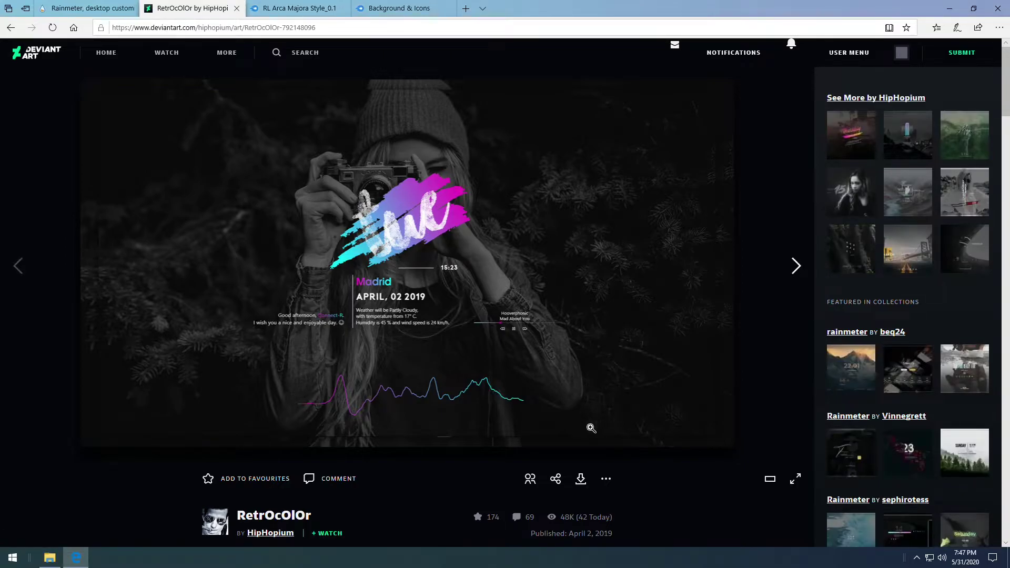
left_click(582, 479)
left_click(606, 527)
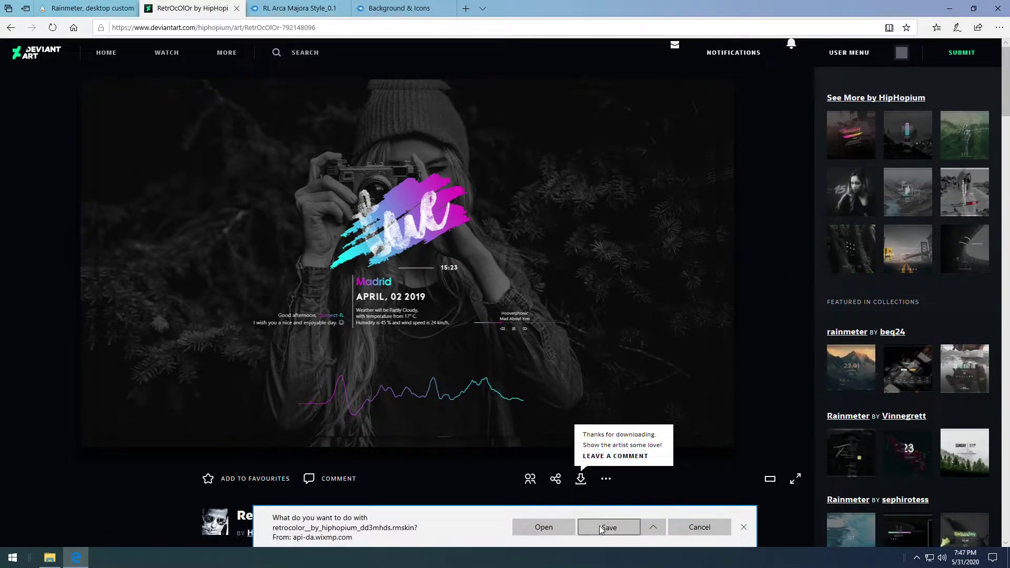
left_click(616, 532)
double_click(342, 208)
left_click(424, 353)
left_click(525, 377)
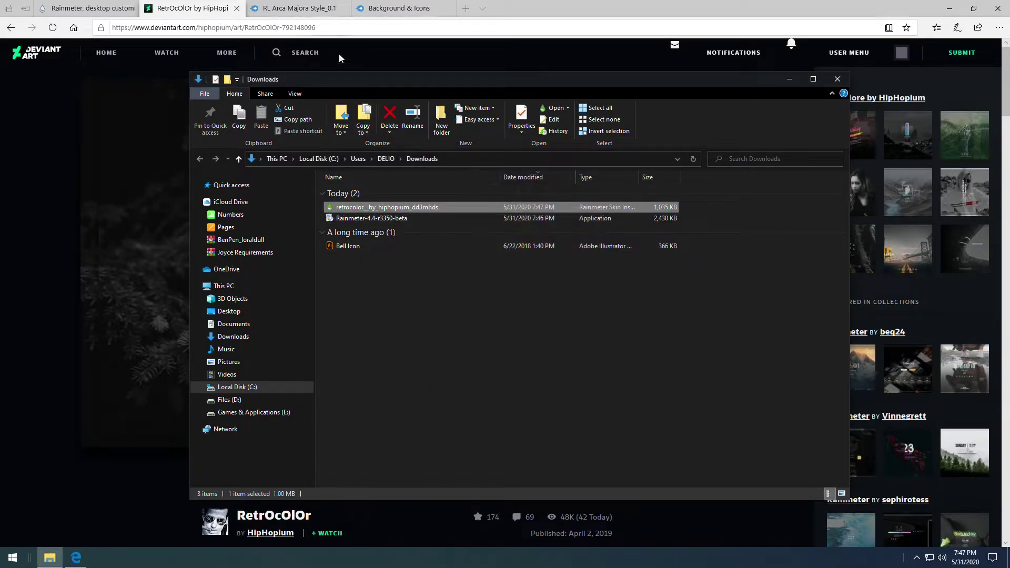
- Download RL Arca Majora Style_0.1 from MediaFire, dismissing the pop-up window, and install the skin package in Rainmeter
left_click(310, 9)
left_click(639, 128)
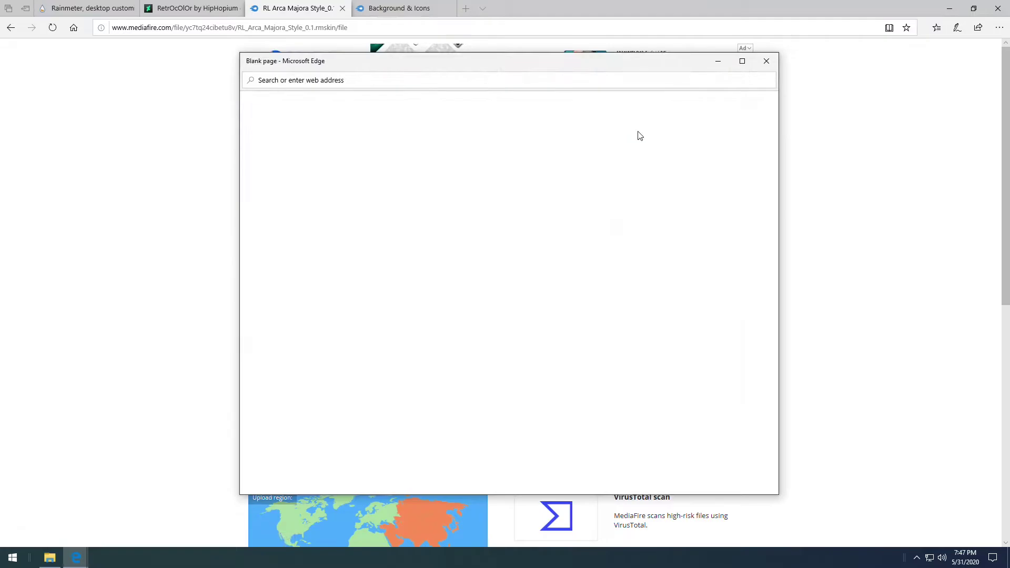
left_click(763, 63)
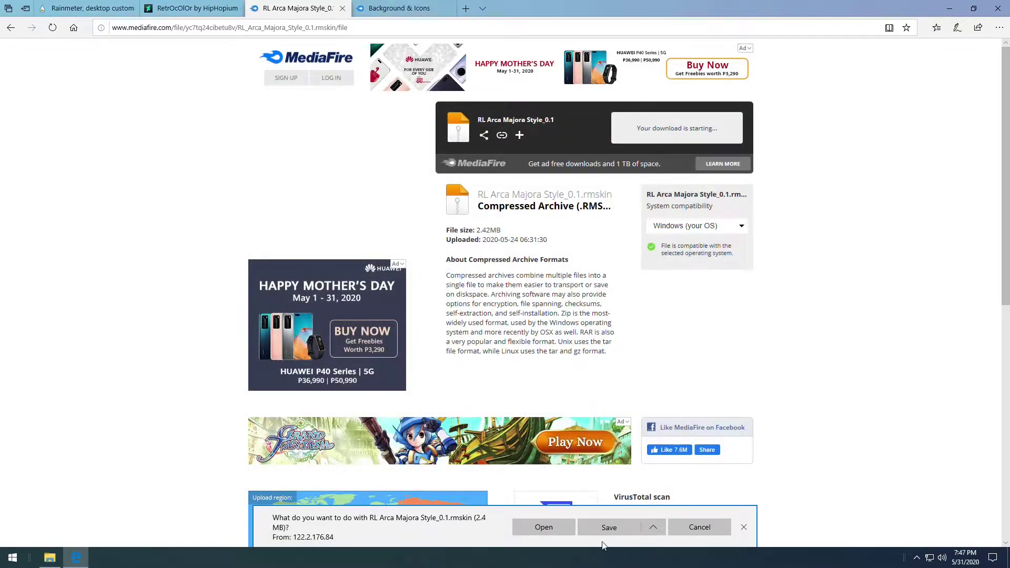
left_click(609, 527)
left_click(638, 532)
double_click(368, 206)
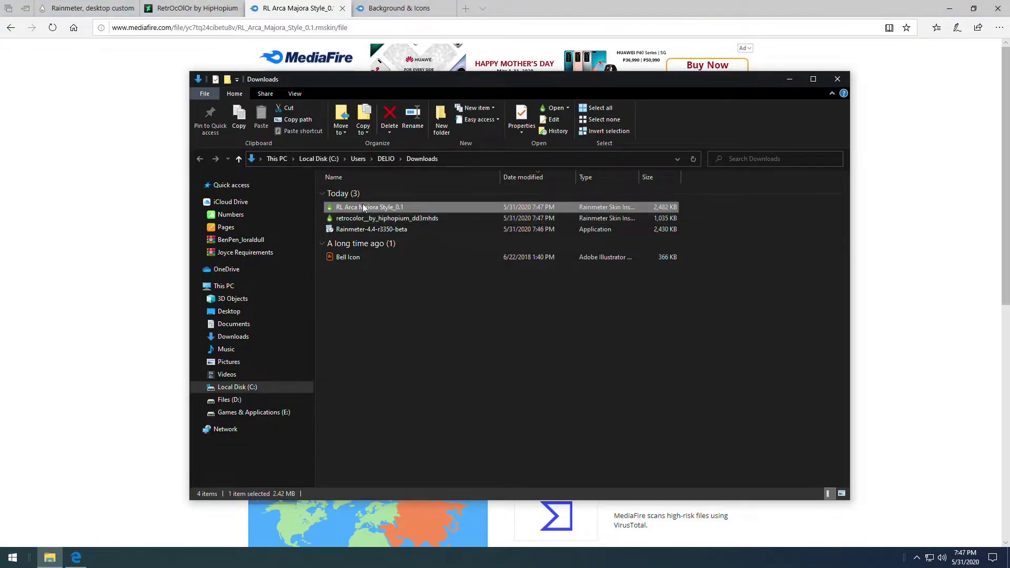
left_click(541, 376)
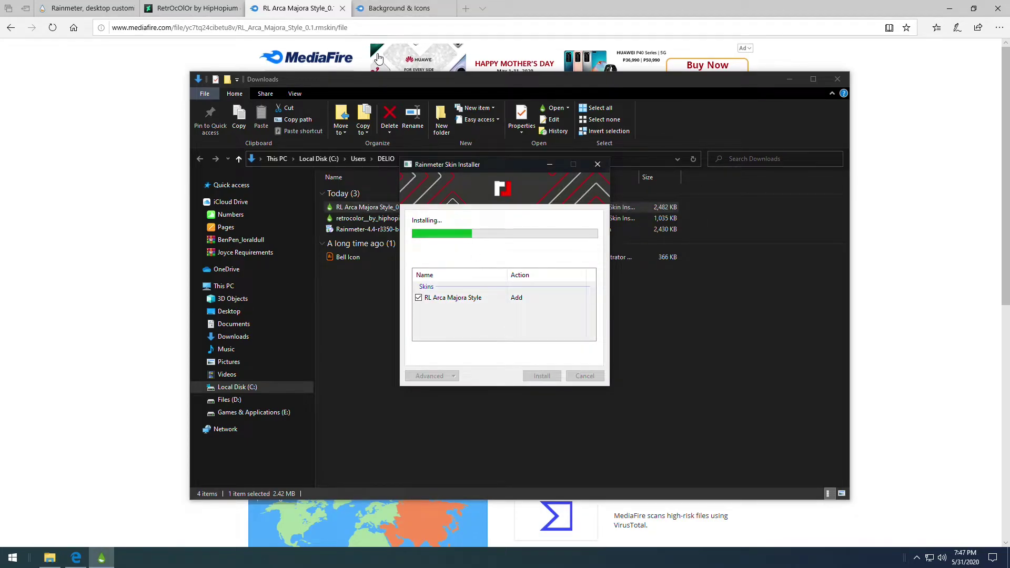
- Download the Background & Icons archive from MediaFire and extract it in the Downloads folder
left_click(400, 8)
left_click(661, 129)
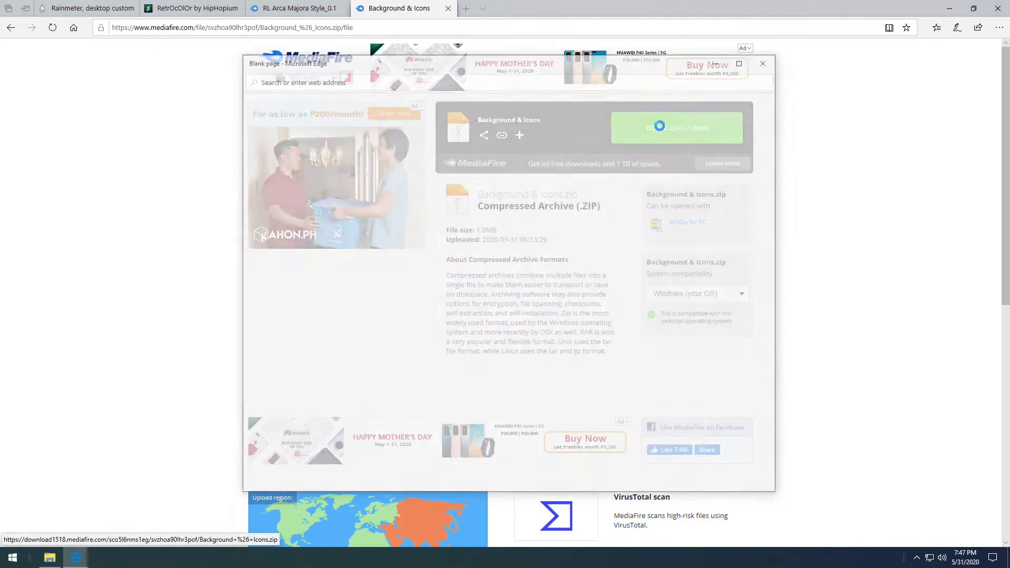
left_click(766, 62)
left_click(613, 538)
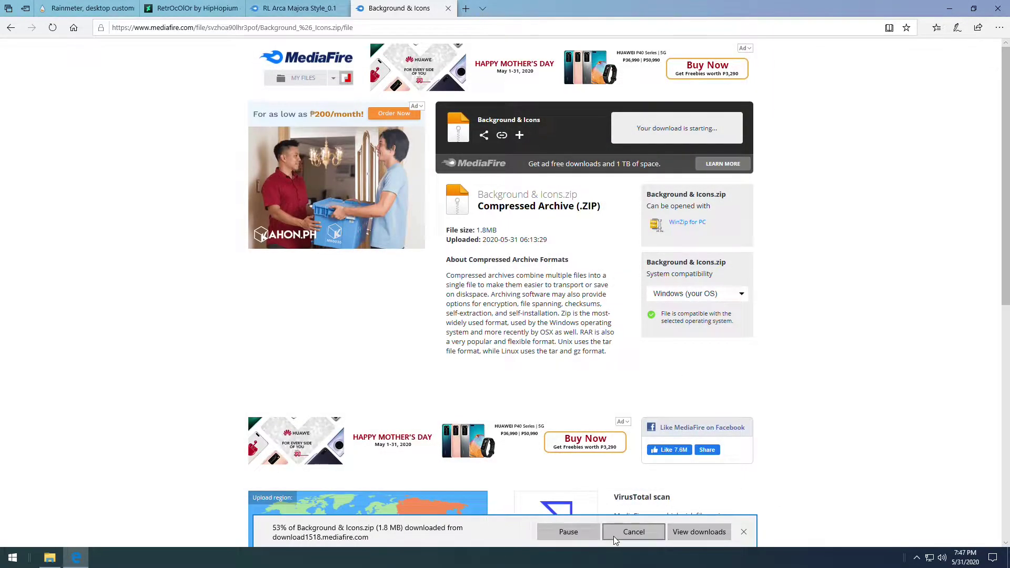
left_click(615, 536)
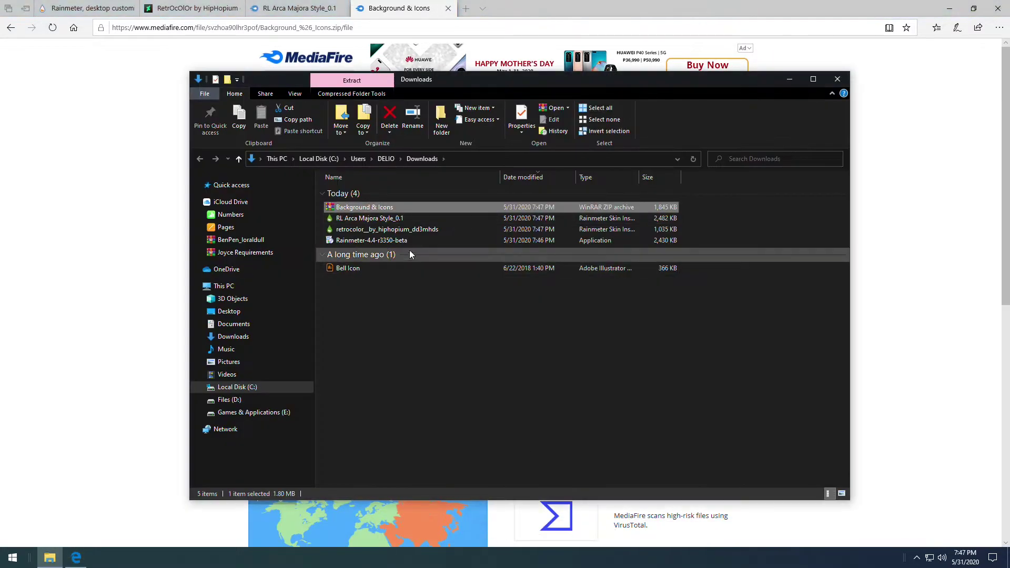
right_click(369, 208)
left_click(454, 276)
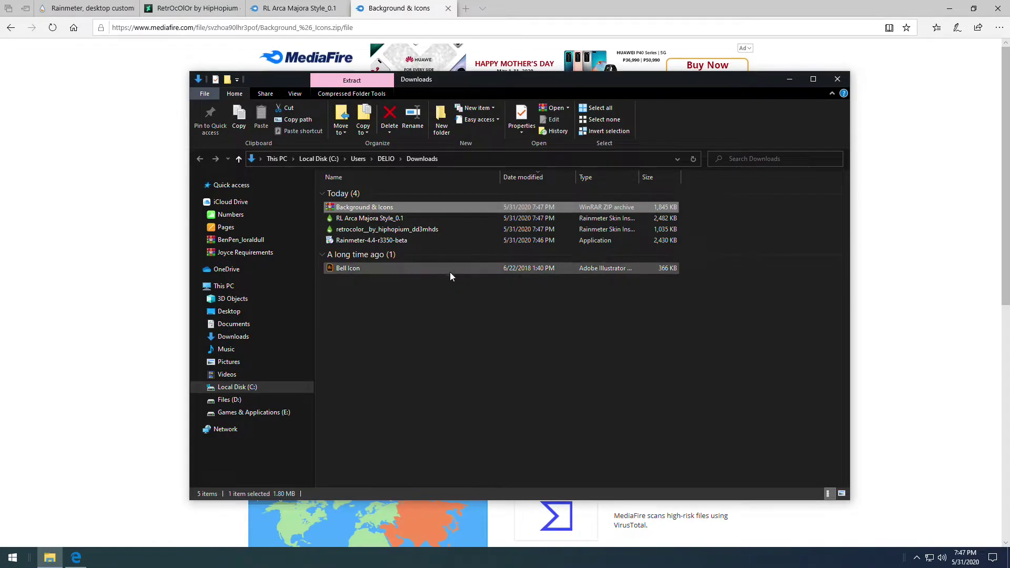
- Set the Background image from the extracted Background & Icons folder as the desktop wallpaper
left_click(392, 252)
double_click(391, 251)
double_click(355, 215)
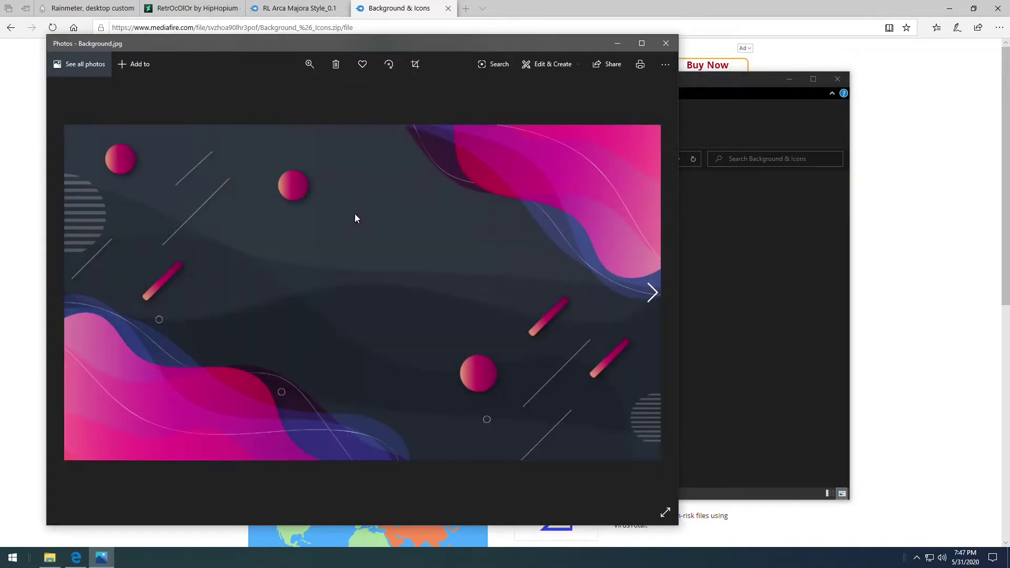
right_click(355, 214)
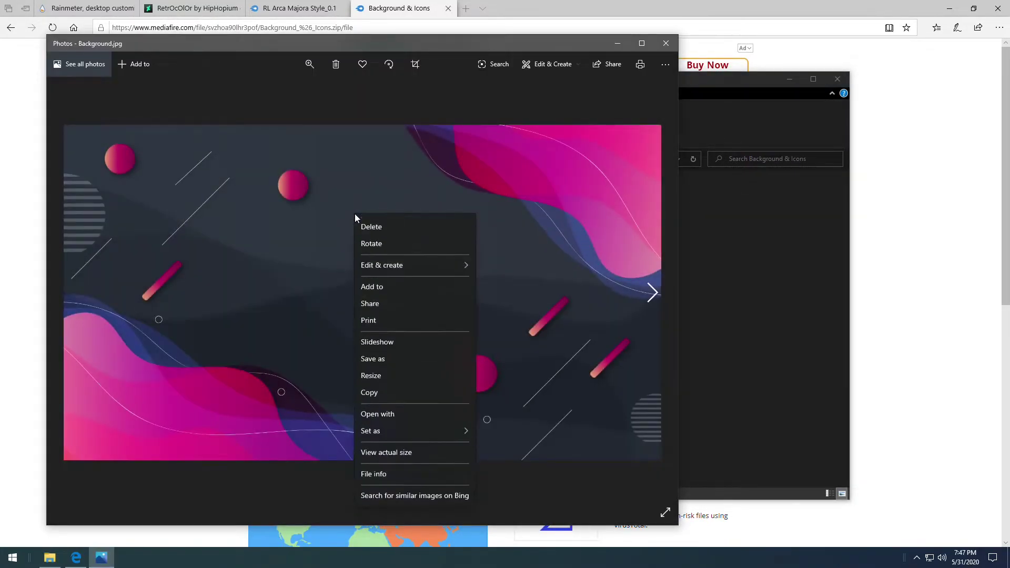
mouse_move(440, 445)
left_click(486, 463)
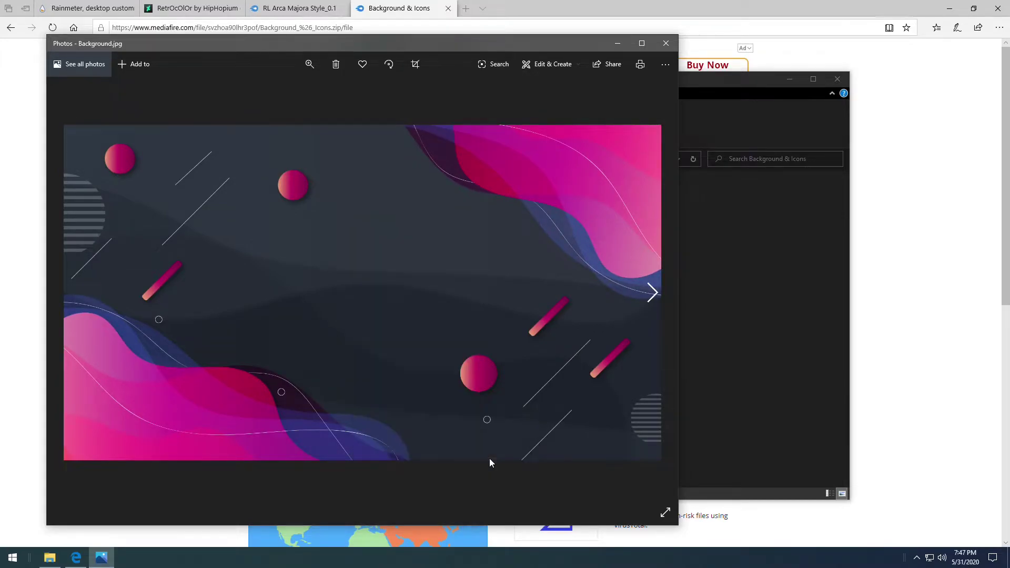
left_click(665, 43)
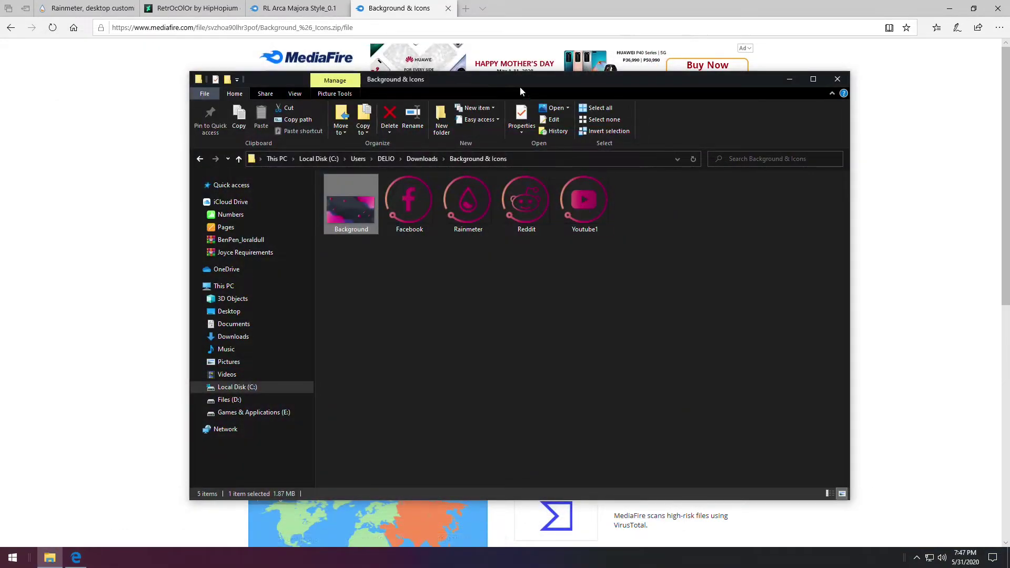
- Minimize the browser, move the folder window aside and open the Manage Rainmeter window
left_click(950, 8)
left_click_drag(758, 83, 593, 34)
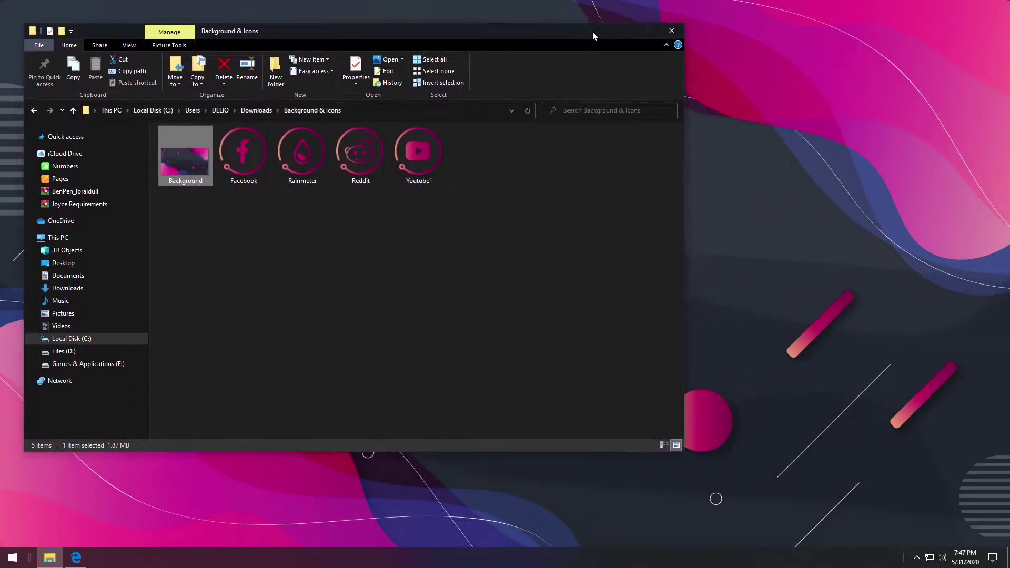
left_click(914, 558)
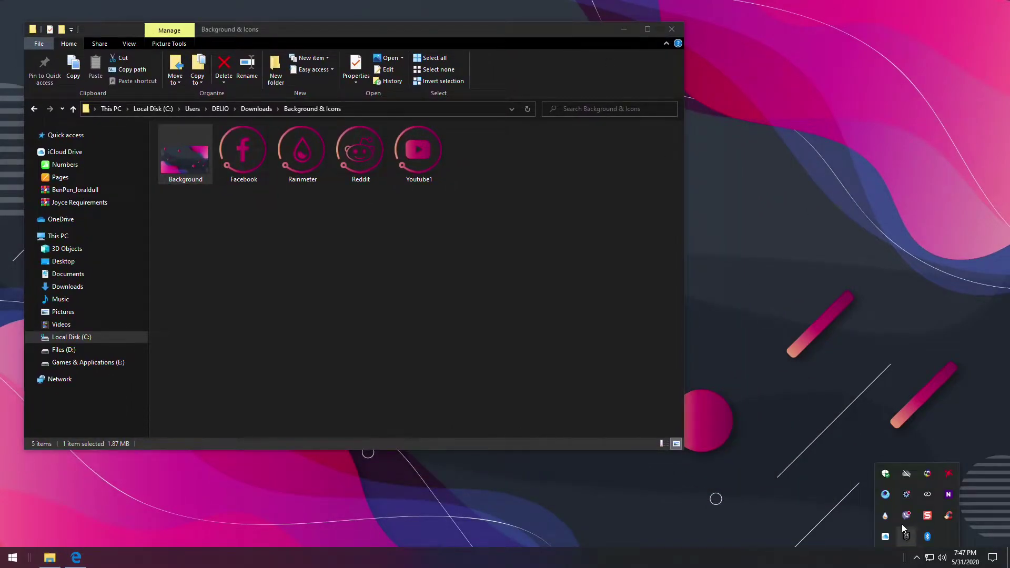
left_click(883, 515)
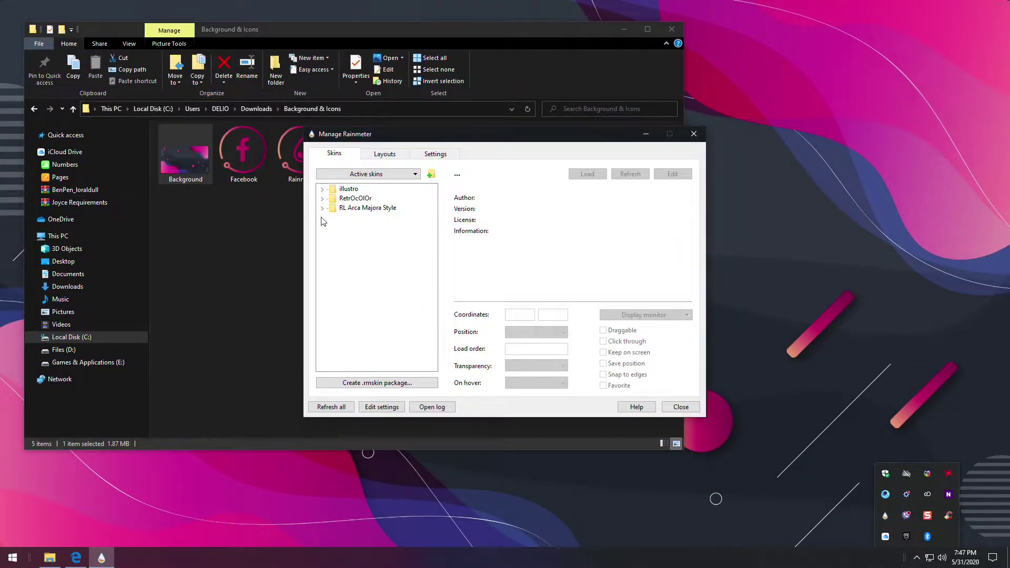
- Load Clock Arca Majora Style.ini from RL Arca Majora Style\Time and Date and move the clock to the desktop's upper-right corner
left_click(322, 208)
left_click(332, 236)
left_click(378, 246)
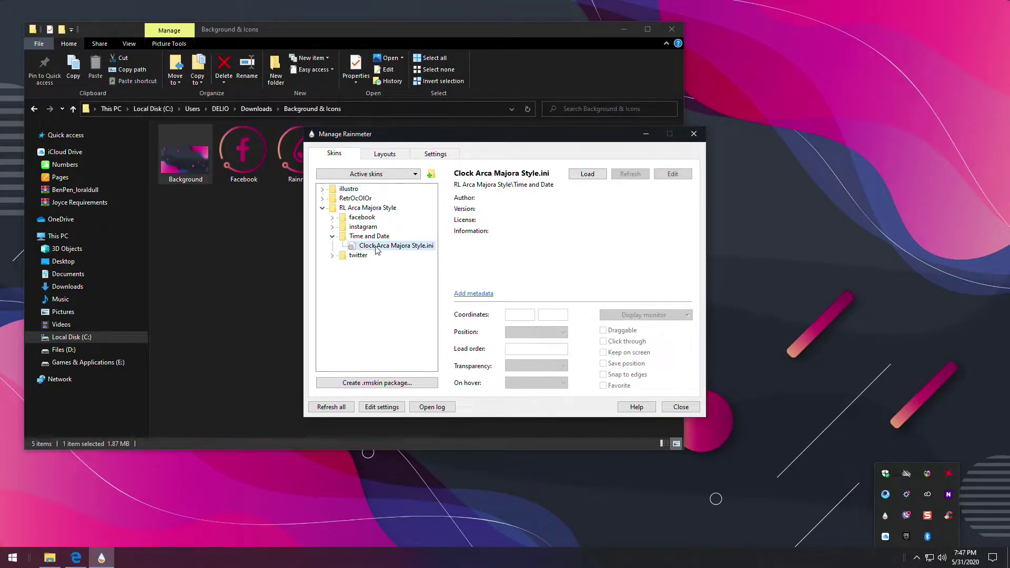
left_click(588, 174)
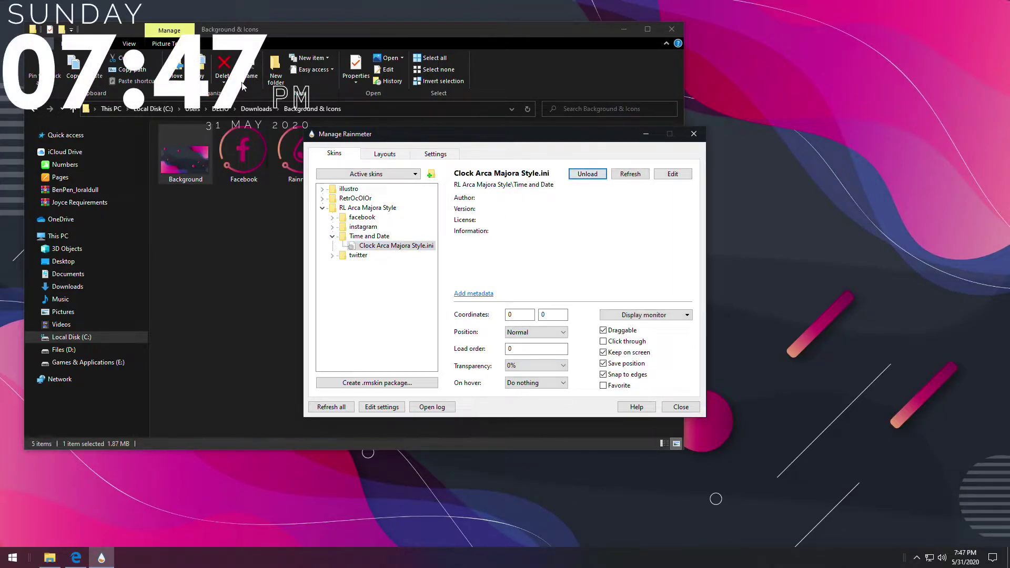
left_click_drag(371, 160, 932, 82)
- Open the Clock Arca Majora Style file from Documents\Rainmeter\Skins\RL Arca Majora Style\Time and Date in a maximized Notepad window
left_click(138, 397)
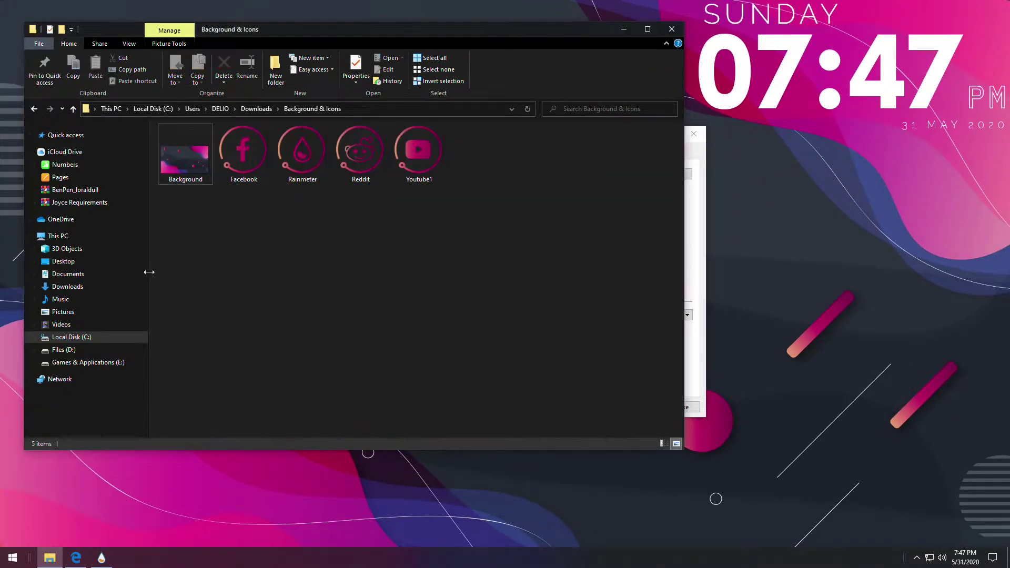
left_click(81, 280)
double_click(200, 250)
double_click(202, 141)
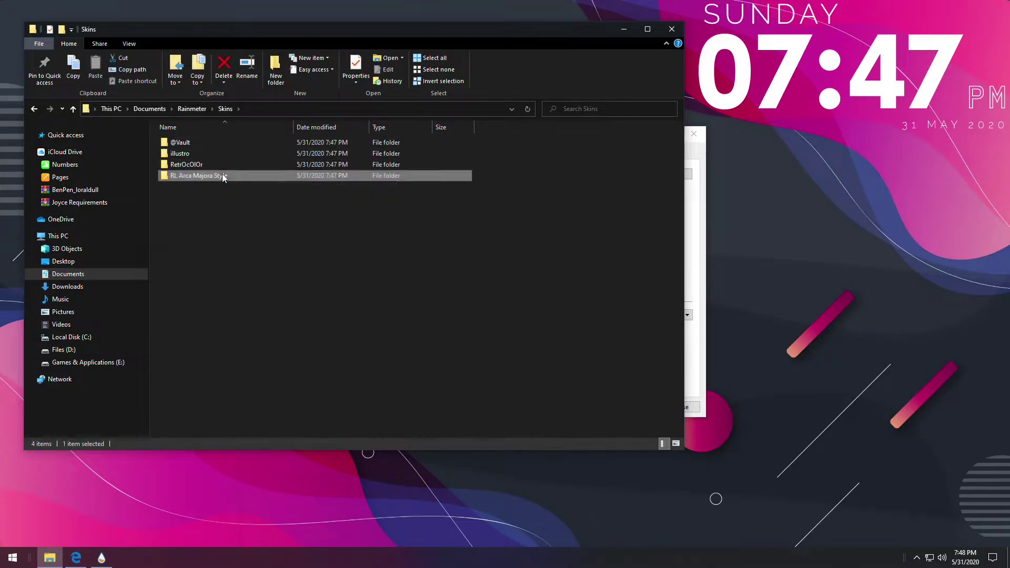
double_click(222, 174)
double_click(214, 174)
double_click(228, 155)
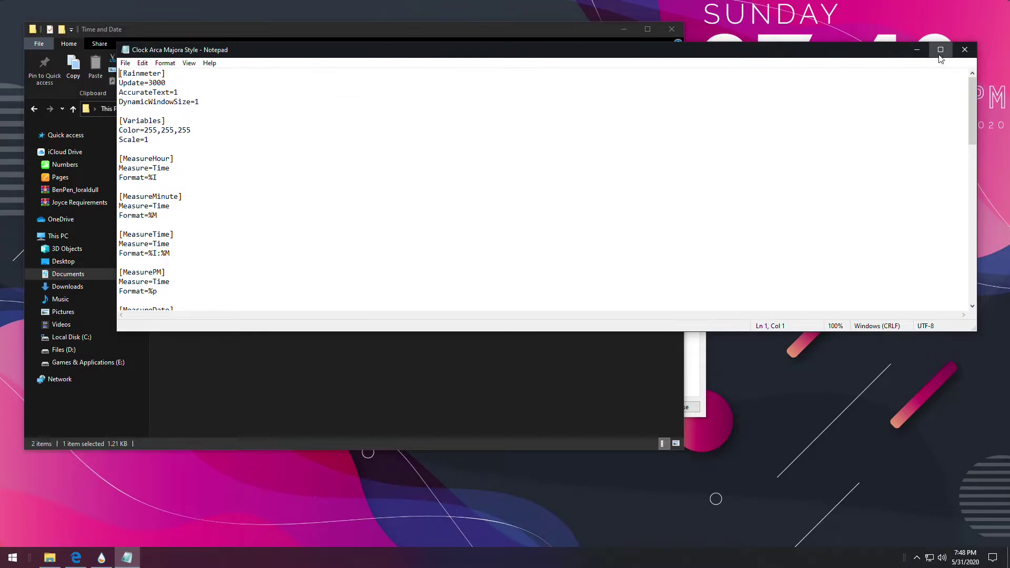
key("super+Up")
- Delete the [MeasureHour] and [MeasureMinute] sections from the clock skin file
left_click(245, 170)
left_click_drag(1, 110, 50, 171)
right_click(35, 161)
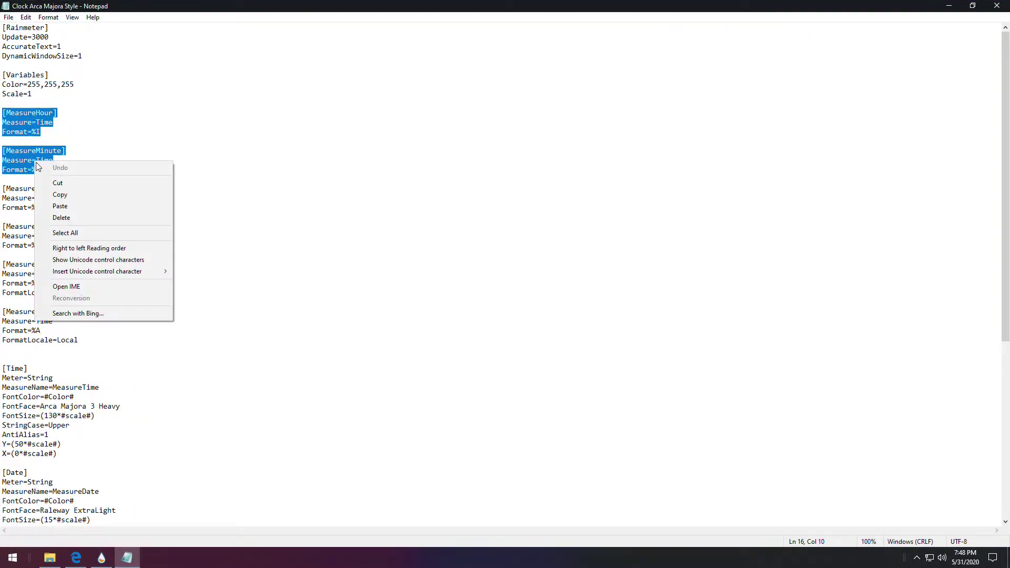
left_click(58, 219)
key("BackSpace")
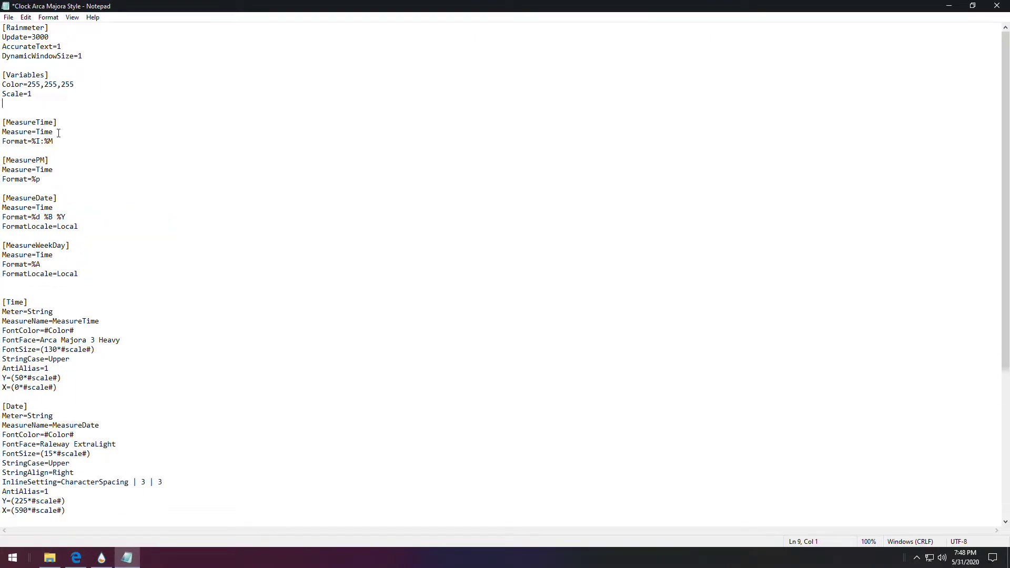
- Set the [MeasureTime] format to %I:%M:%S %p and delete the [MeasurePM] section
left_click(60, 140)
type(":%S %p")
left_click_drag(58, 180, 2, 160)
right_click(19, 167)
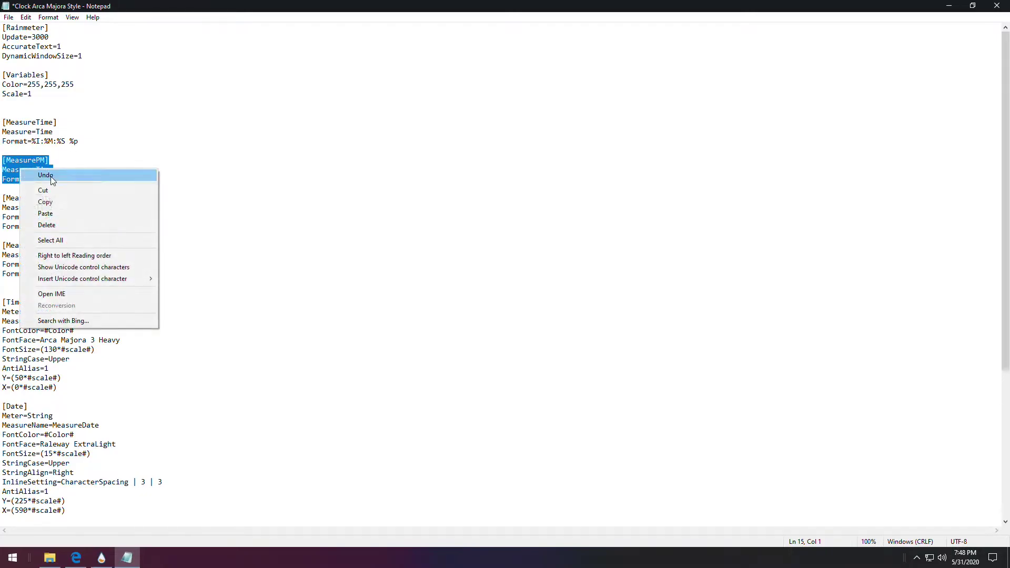
left_click(62, 219)
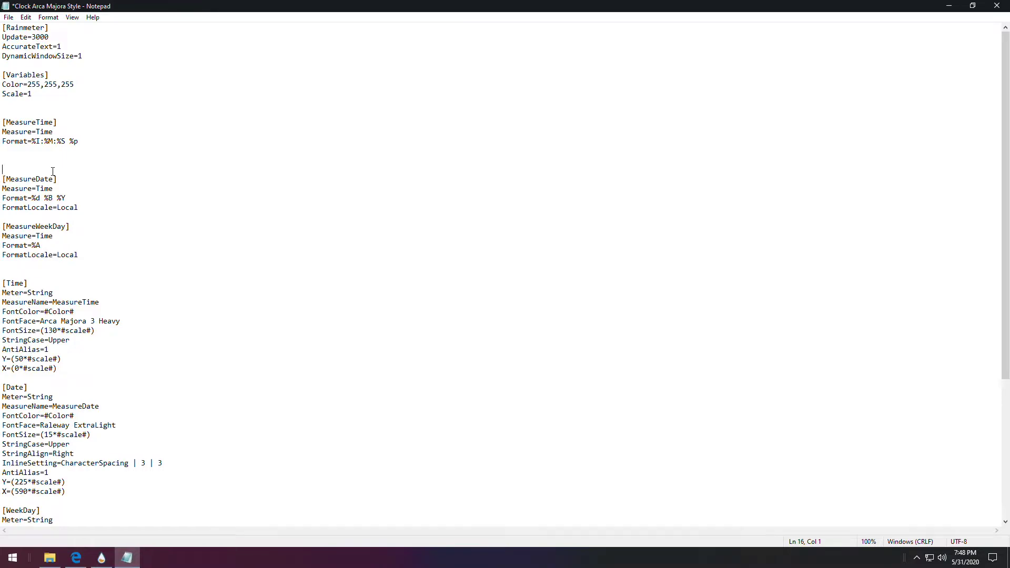
key("BackSpace")
- Set the [MeasureDate] format to %B %d, %Y and remove the extra blank line above [Time]
left_click_drag(40, 188, 33, 188)
key("BackSpace")
key("BackSpace")
left_click(41, 188)
type("%d,")
left_click(24, 267)
key("BackSpace")
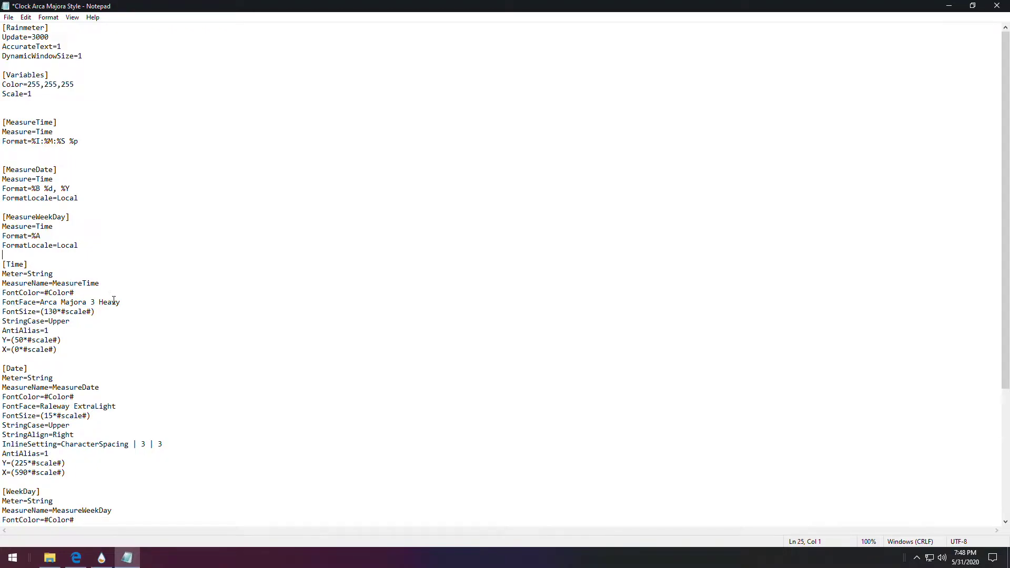
- Set the [Time] section's FontColor to 231, 189, 178, FontFace to Montserrat Light and FontSize to (23*#scale#)
left_click_drag(72, 293, 44, 293)
type("231, 189, 178")
left_click_drag(130, 303, 42, 301)
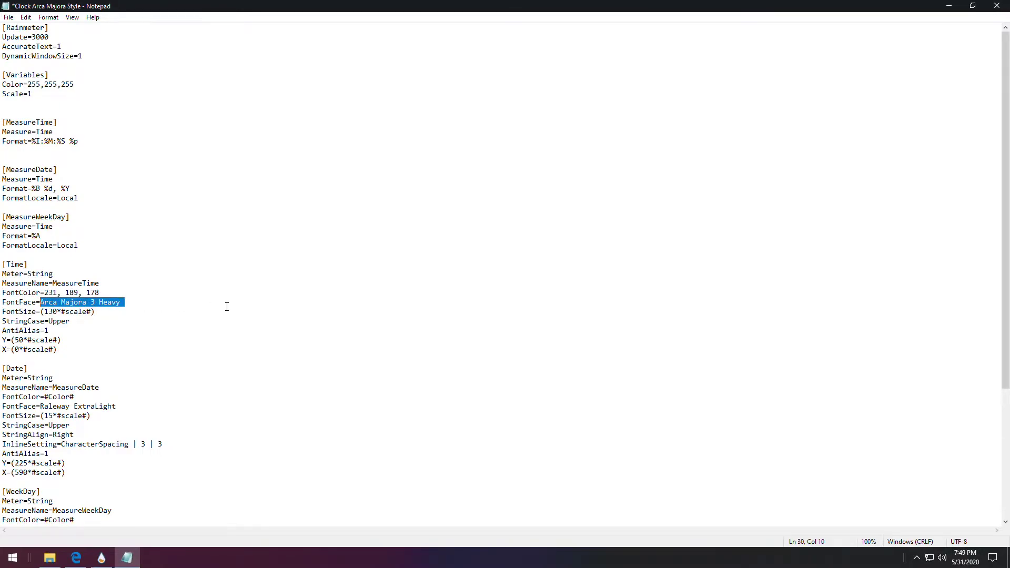
type("Mont")
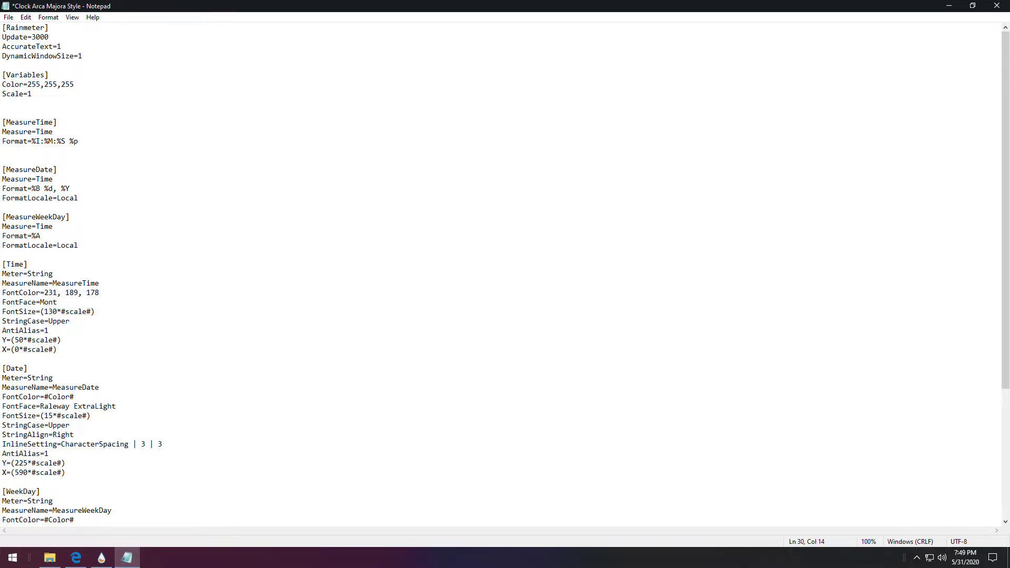
type("serrat Light")
left_click_drag(55, 312, 44, 312)
type("23")
- Add StringAlign=Center to the [Time] section and set its position to Y=(173*#scale#) and X=(495*#scale#)
key("Return")
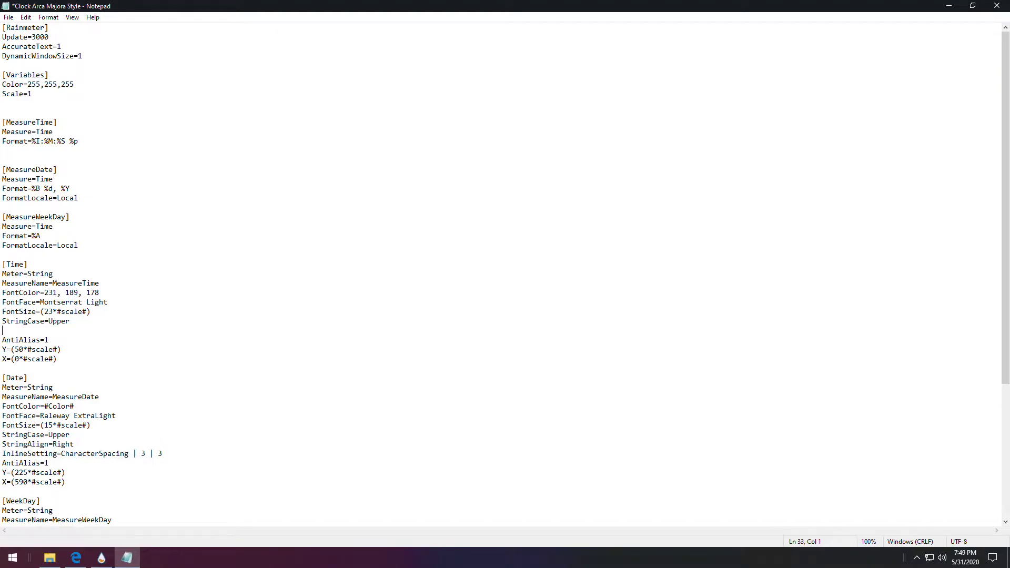
type("StringAlign=Center")
left_click_drag(24, 349, 15, 349)
type("173")
left_click_drag(19, 358, 17, 358)
type("495")
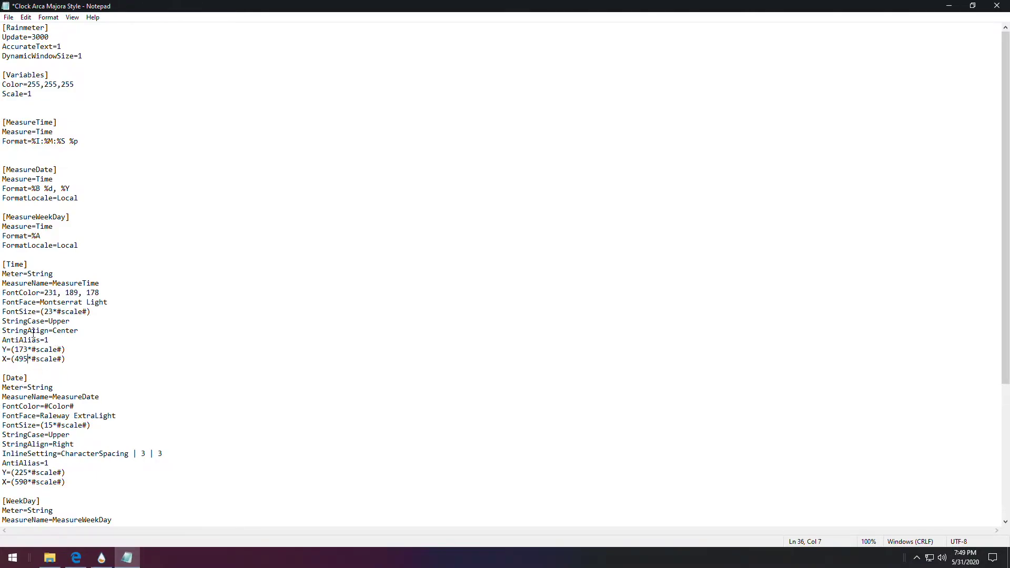
- Set the [Date] section's FontColor to 231, 189, 178
scroll(48, 402, "down", 7)
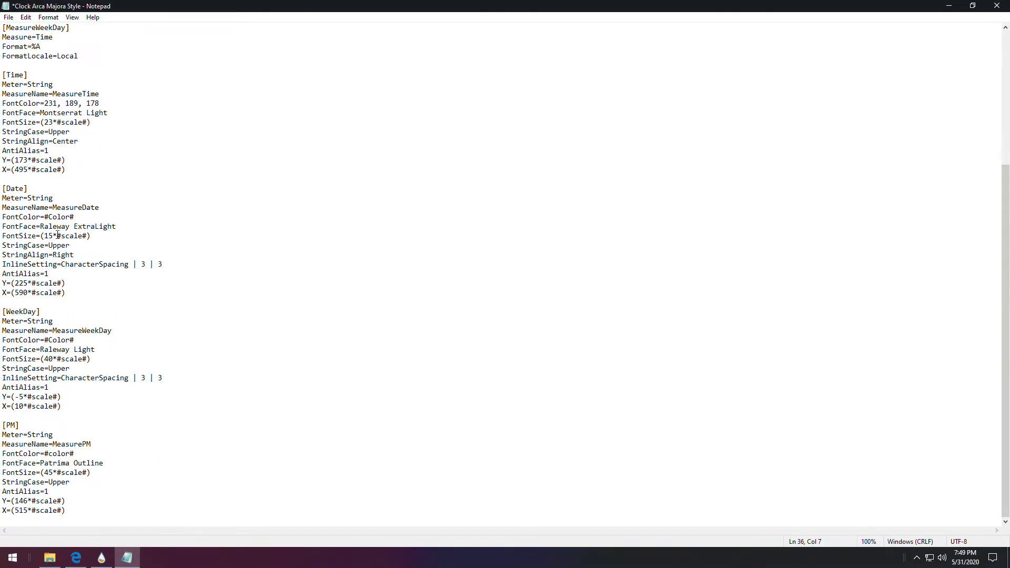
left_click_drag(80, 216, 46, 216)
type("231, 189, 178")
- Set the [Date] section's FontFace to Montserrat Regular, based on the [Time] section's font name
left_click_drag(108, 113, 40, 113)
right_click(43, 112)
left_click(68, 148)
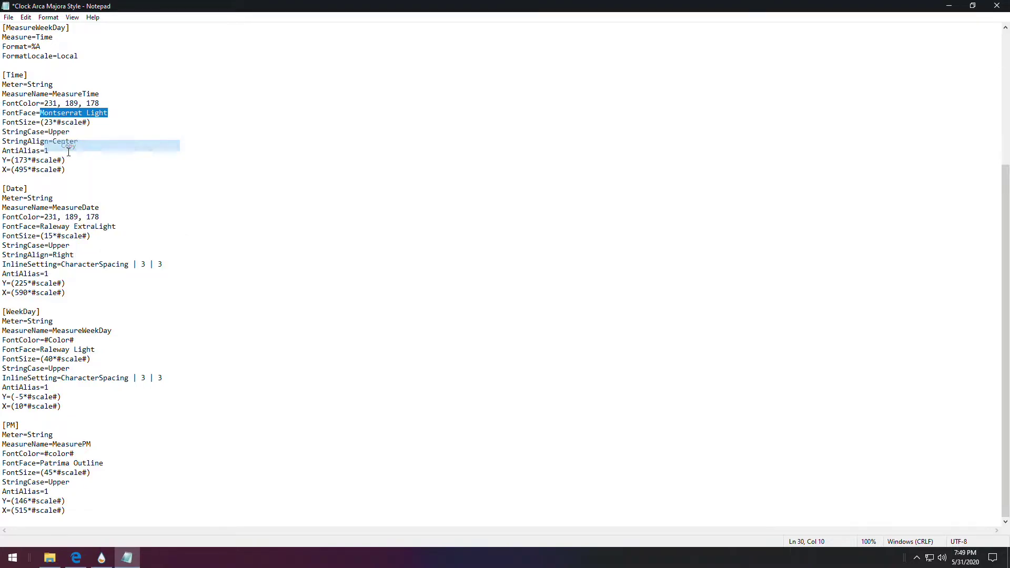
left_click_drag(116, 226, 40, 227)
right_click(52, 230)
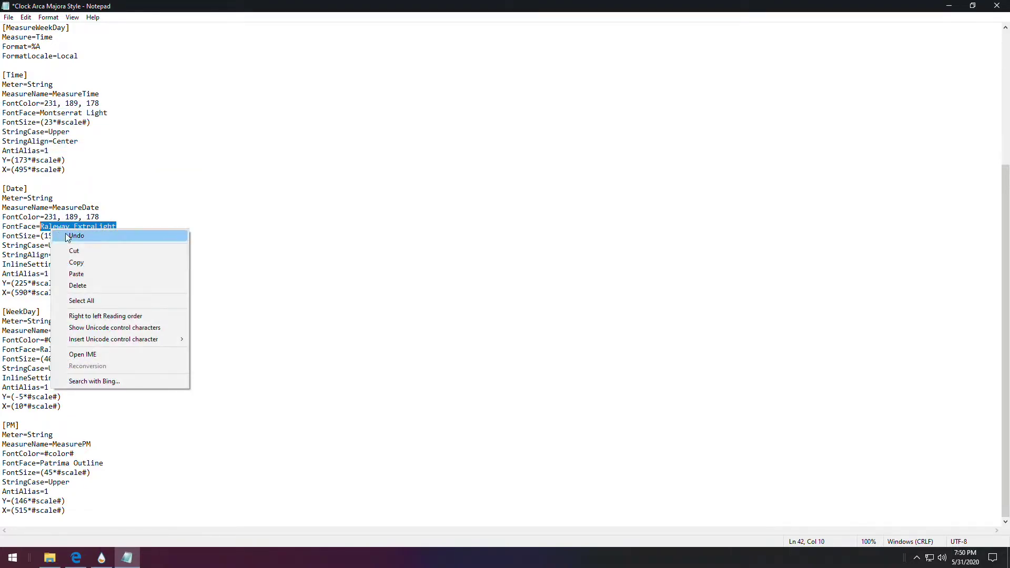
left_click(103, 272)
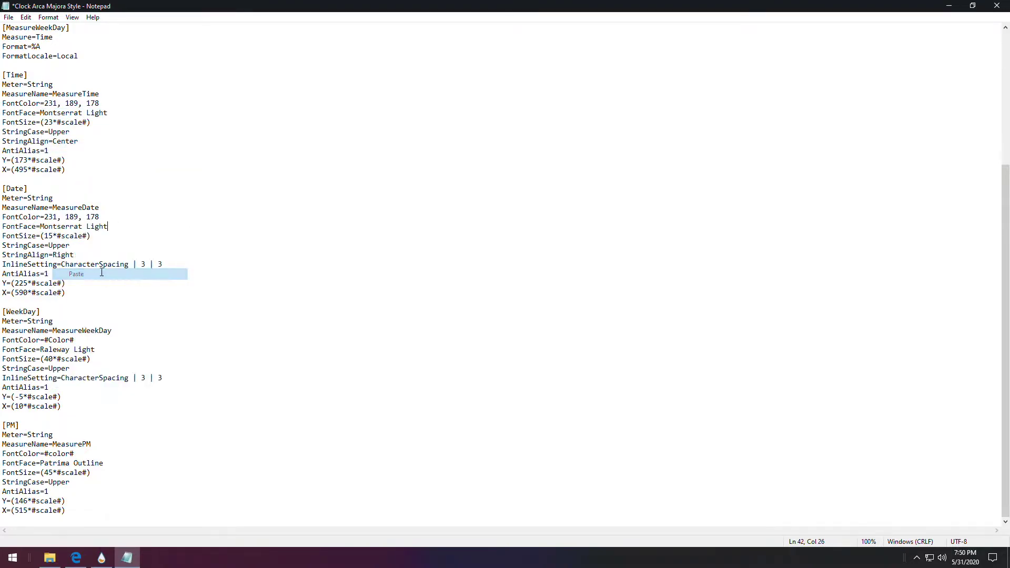
double_click(99, 226)
type("Regular")
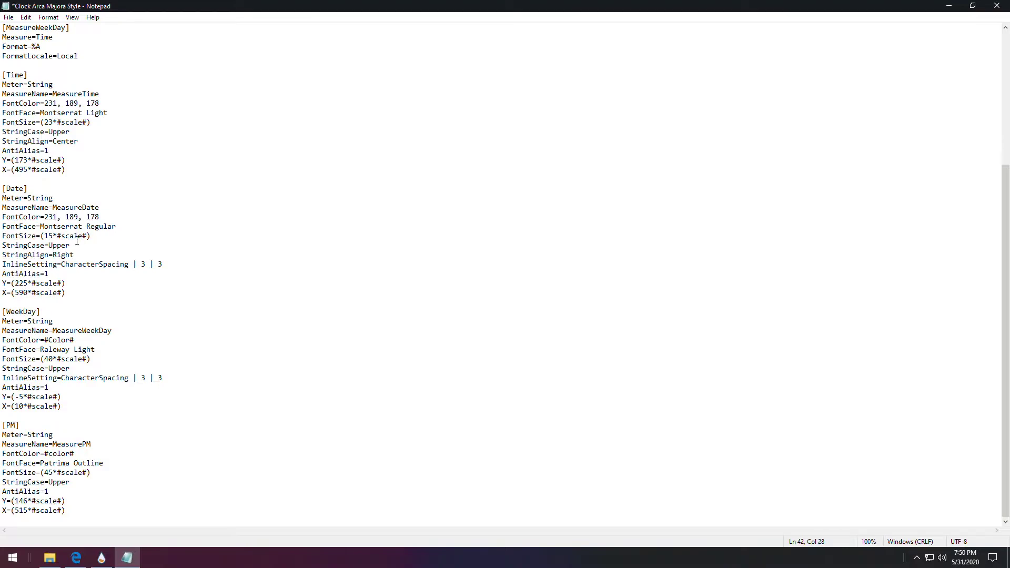
- Remove the InlineSetting line from the [Date] section and set its StringAlign to Center
left_click_drag(171, 264, 4, 269)
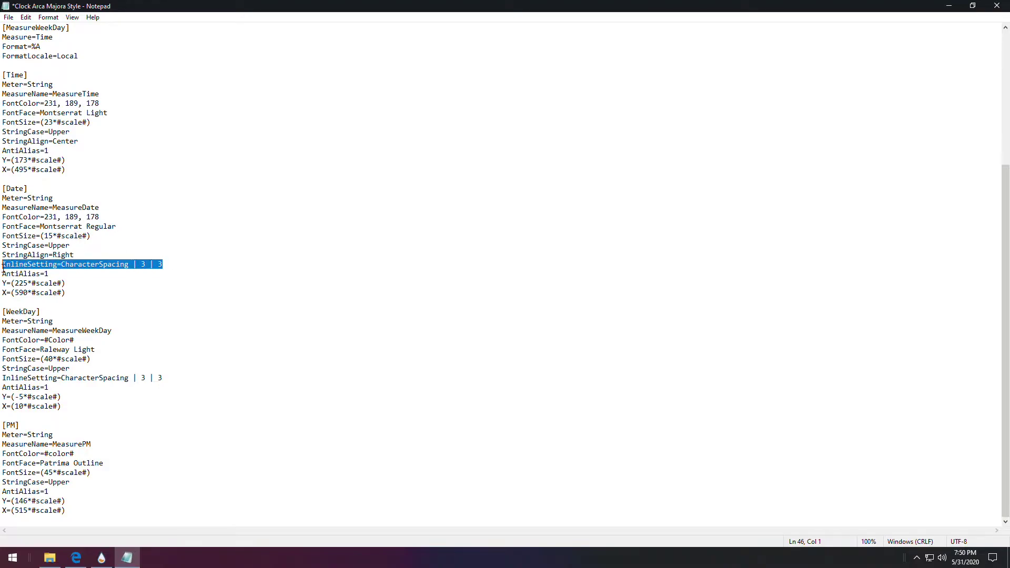
right_click(25, 266)
left_click(99, 318)
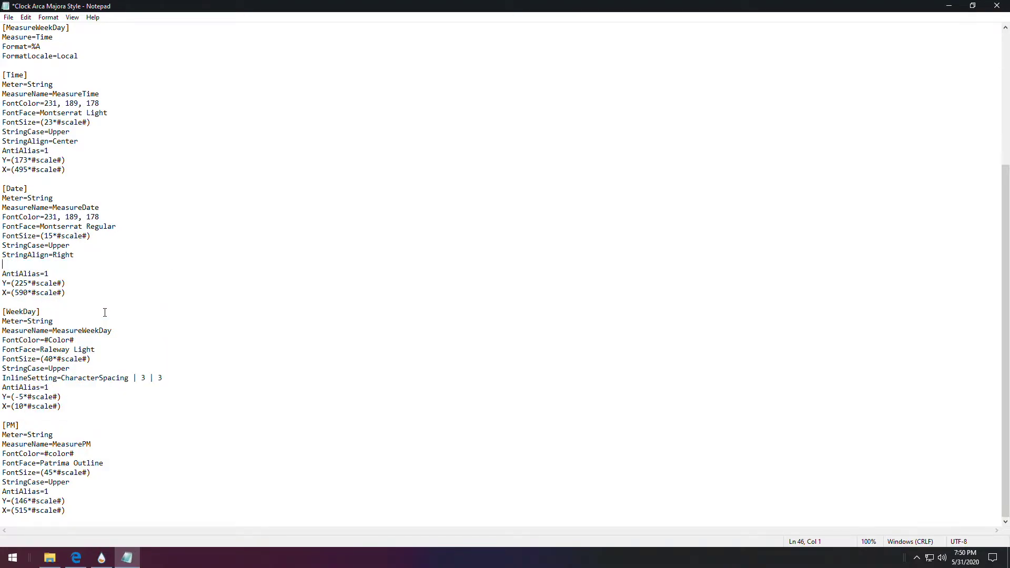
key("BackSpace")
left_click_drag(76, 268, 53, 265)
type("Center")
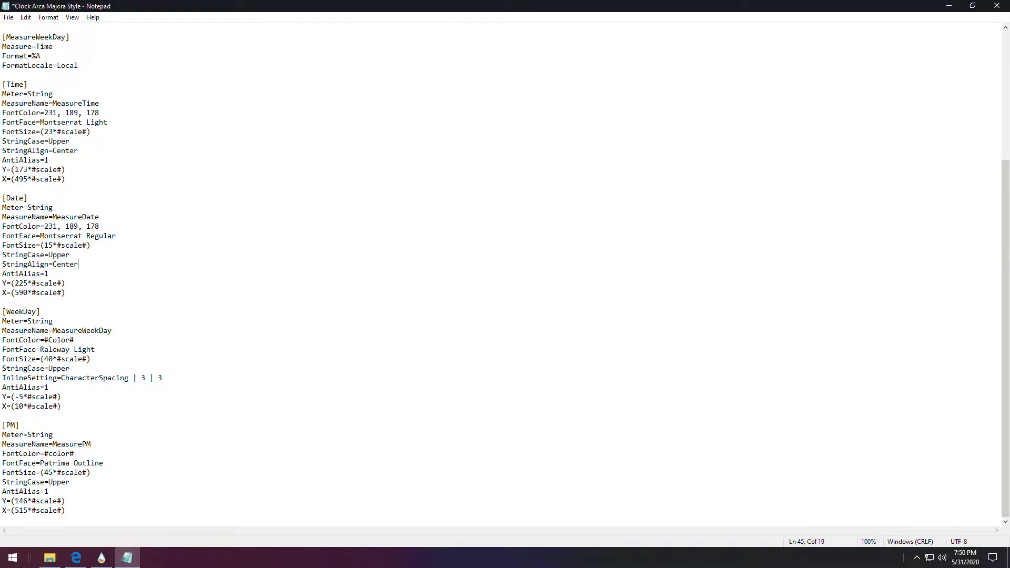
- Set the [Date] section's FontSize to (22*#scale#) and its position to Y=(9*#scale#) and X=(495*#scale#)
left_click_drag(55, 246, 48, 244)
type("22")
left_click_drag(28, 284, 17, 291)
type("9")
type("495")
- Delete the entire [PM] section at the end of the skin file
left_click_drag(56, 524, 2, 425)
right_click(25, 444)
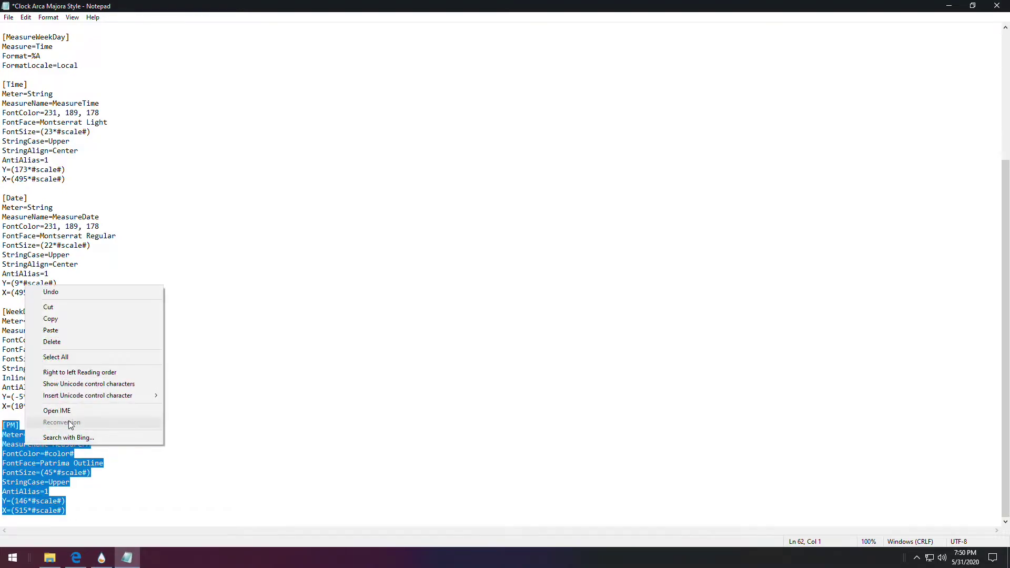
left_click(72, 340)
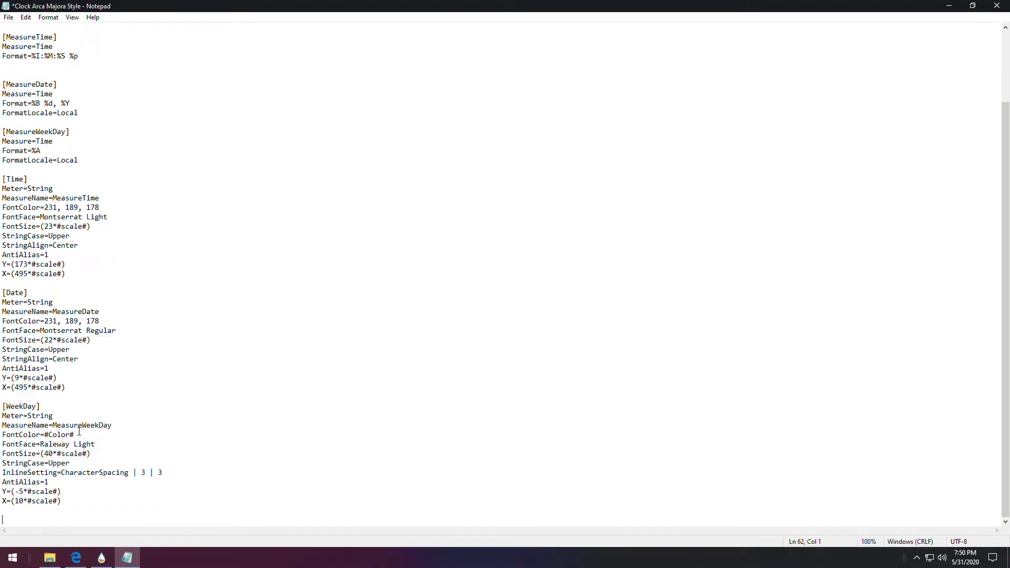
- Set the [WeekDay] section's FontFace to Montserrat ExtraBold and its FontSize to (100*#scale#)
left_click_drag(96, 446, 41, 444)
left_click_drag(116, 331, 40, 331)
right_click(47, 332)
left_click(74, 367)
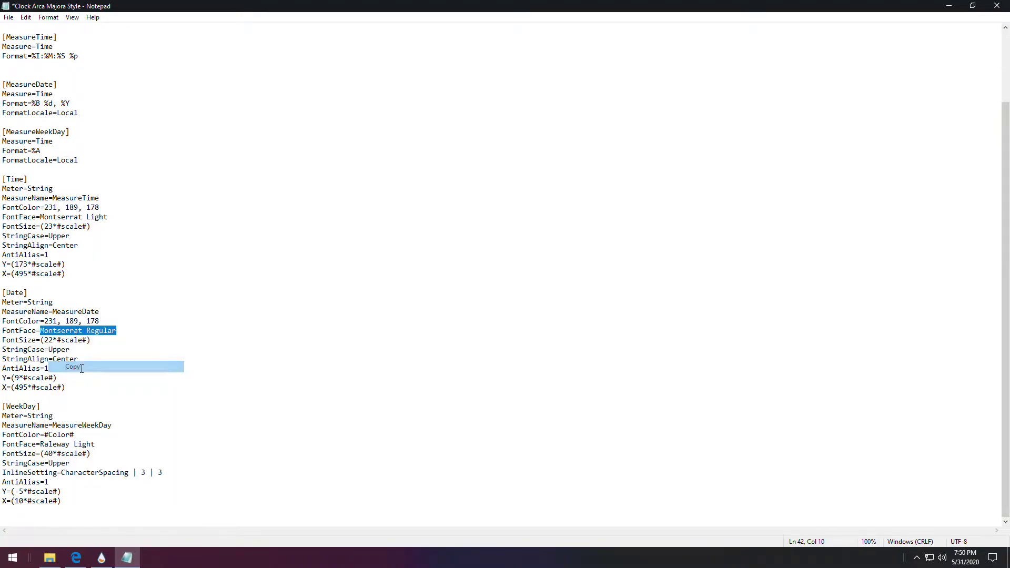
left_click_drag(97, 445, 40, 445)
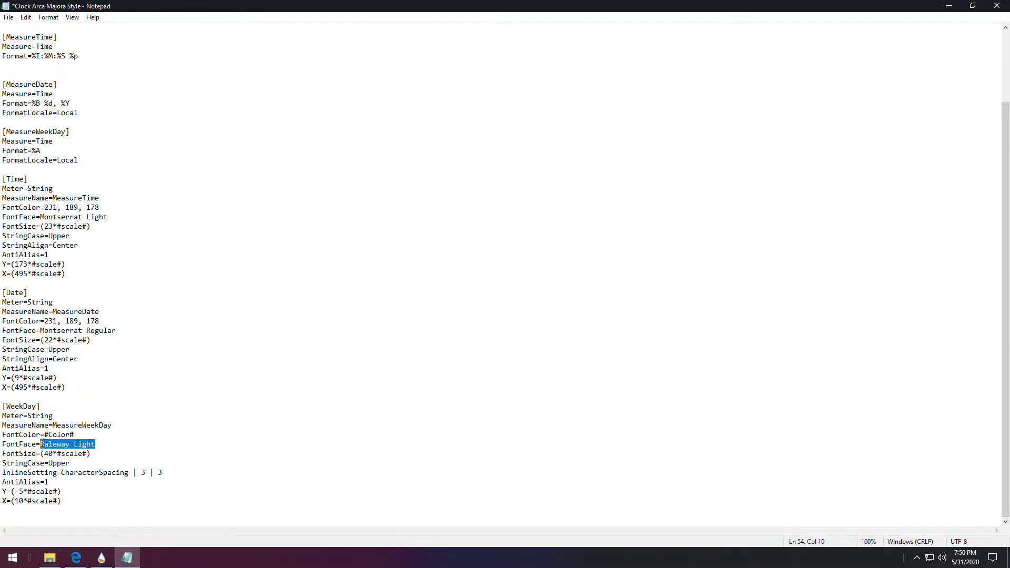
right_click(52, 445)
left_click(99, 330)
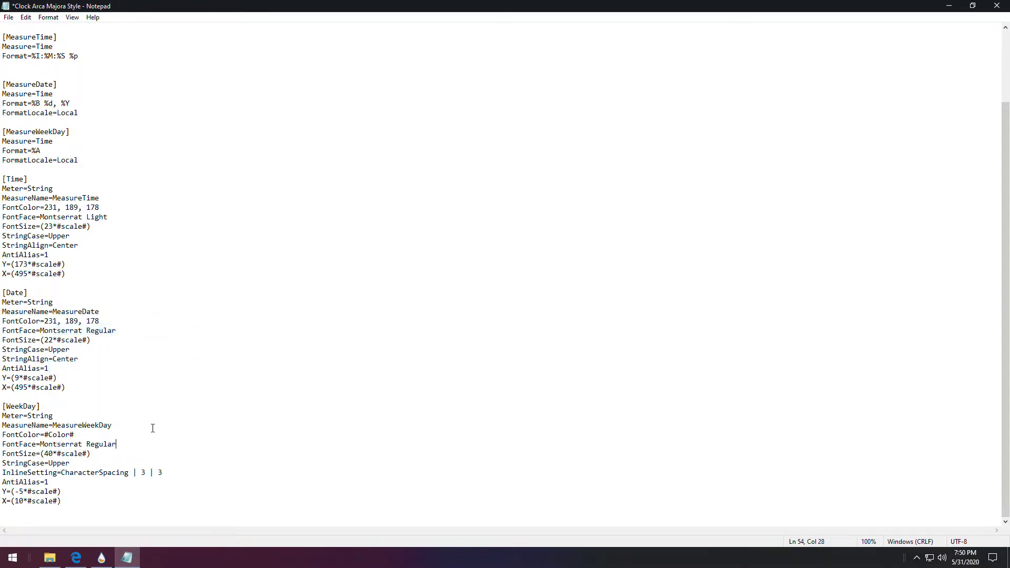
double_click(119, 447)
type("Exc")
type("ra")
key("BackSpace")
type("10")
- Add the line StringAlign=Center below StringCase in the [WeekDay] section
key("Return")
type("S")
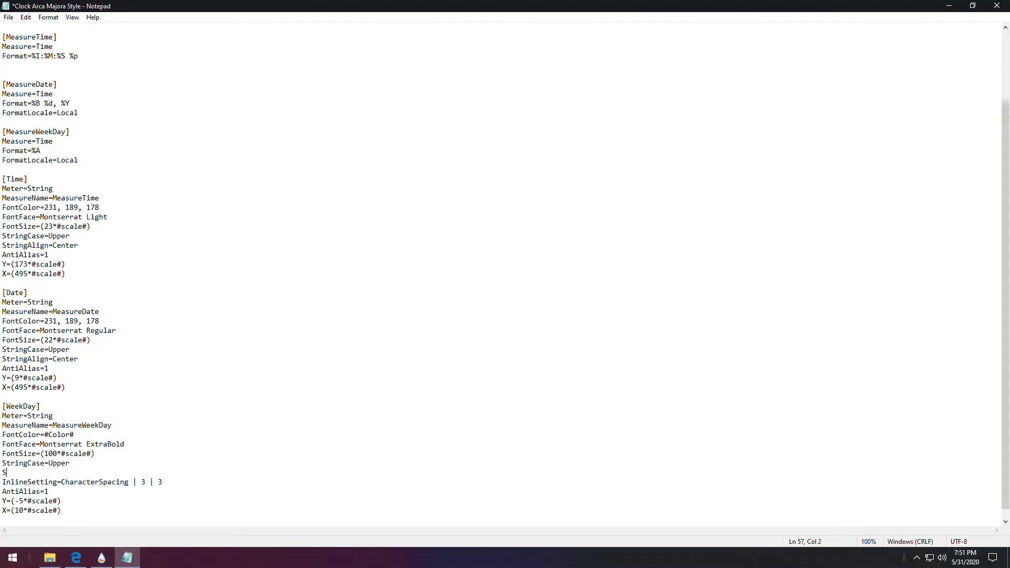
type("tringAlign=Center")
- Replace the [WeekDay] InlineSetting value with Shadow | (1*#Scale#) | (1*#Scale#) | (1*#Scale#)
left_click_drag(177, 482, 61, 482)
type("S")
type("Scale#)")
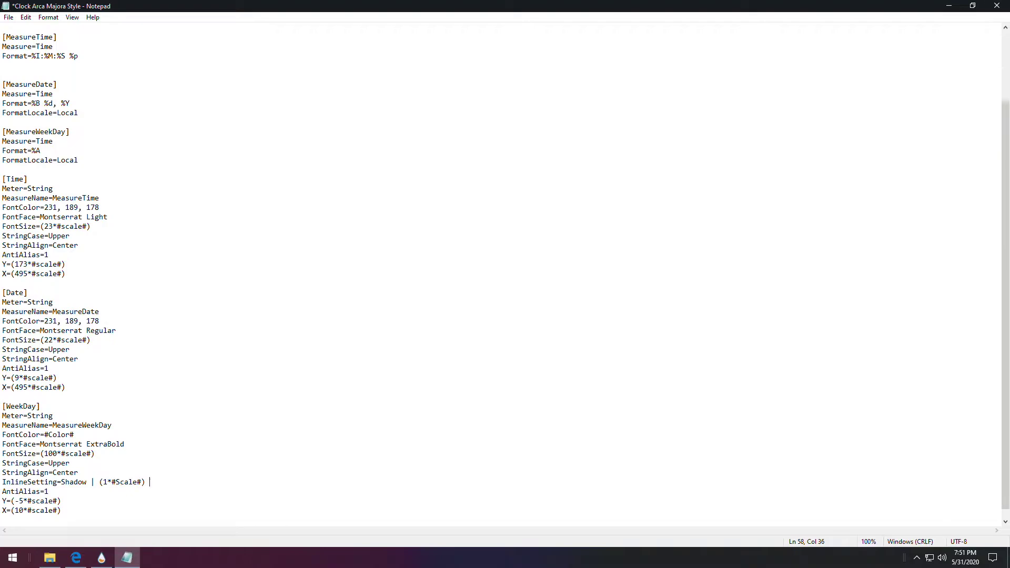
left_click_drag(146, 482, 101, 482)
right_click(105, 482)
left_click(138, 354)
left_click(169, 482)
right_click(169, 481)
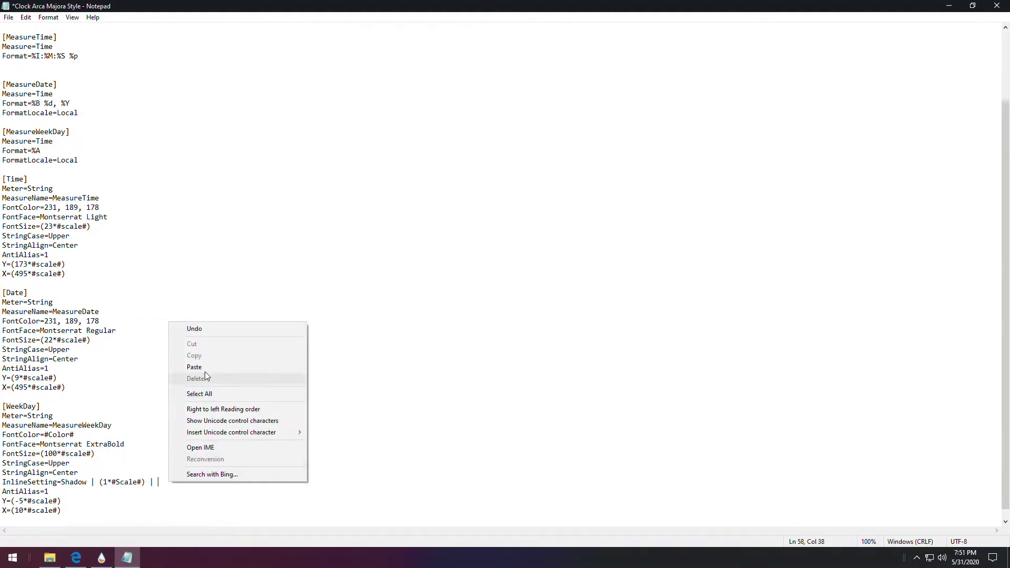
left_click(181, 367)
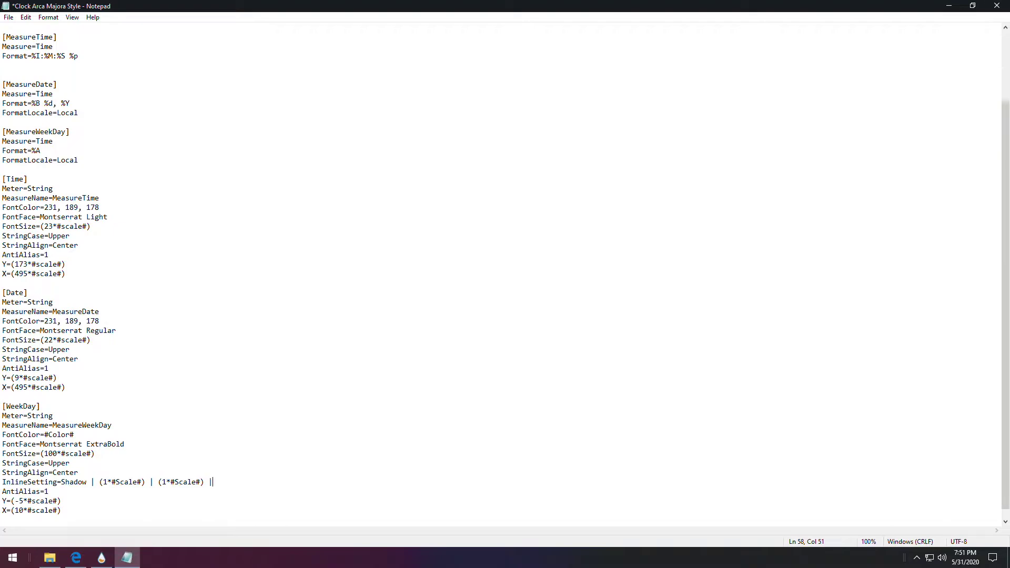
right_click(228, 482)
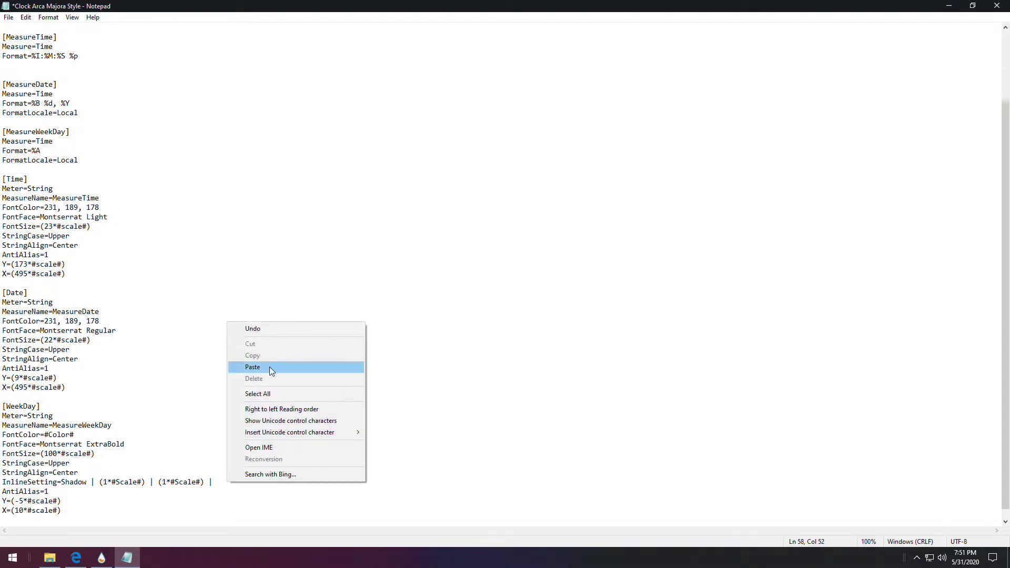
left_click(269, 367)
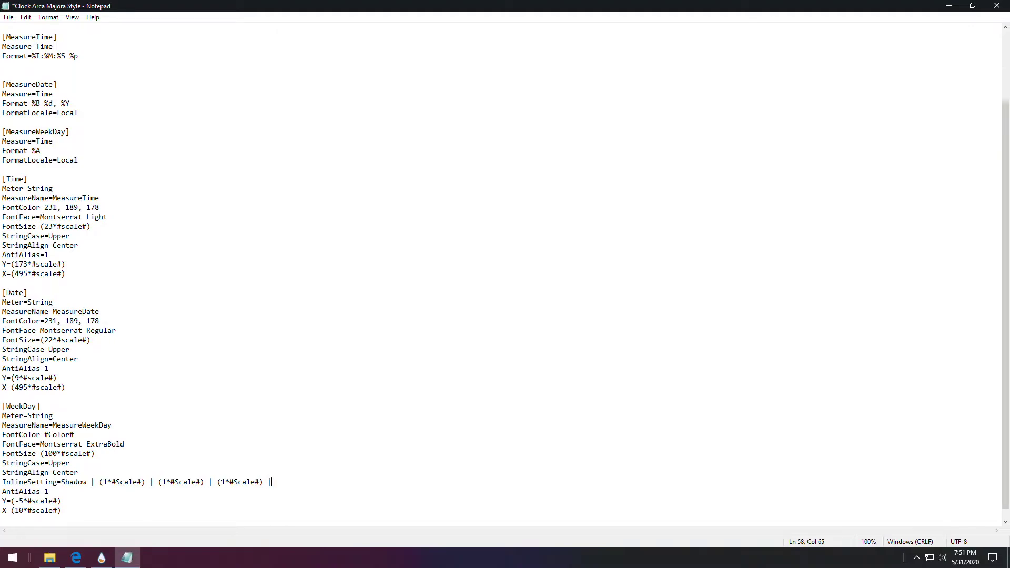
- Complete the [WeekDay] shadow with (9*#Scale#), (6*#Scale#) and color 0, 0, 0, 150, and set Y=(25*#scale#) and X=(500*#scale#)
type("| 0, 0,")
type("9")
key("BackSpace")
type("50")
- Save the Clock Arca Majora Style file and close it
left_click(9, 17)
left_click(49, 64)
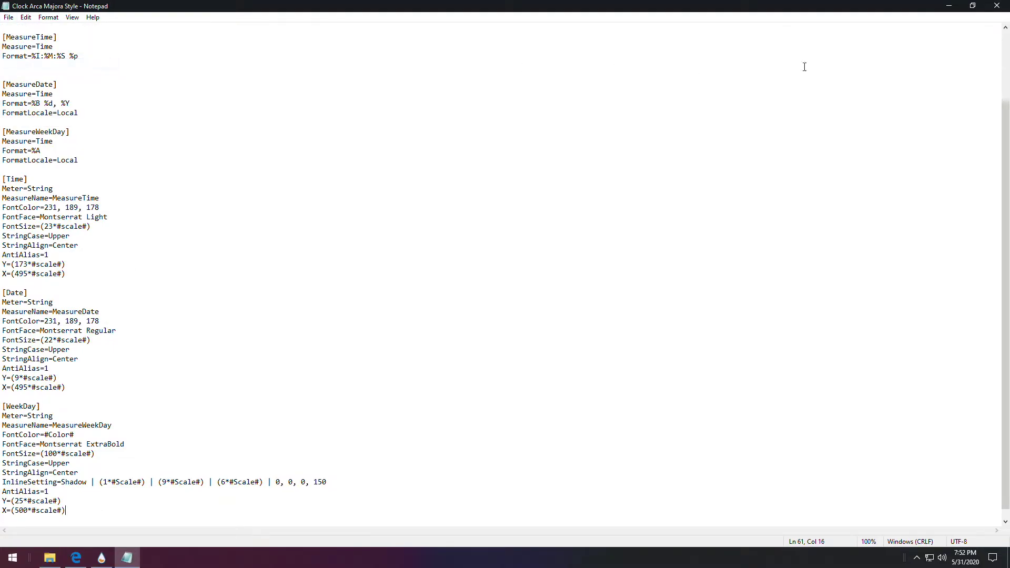
left_click(996, 6)
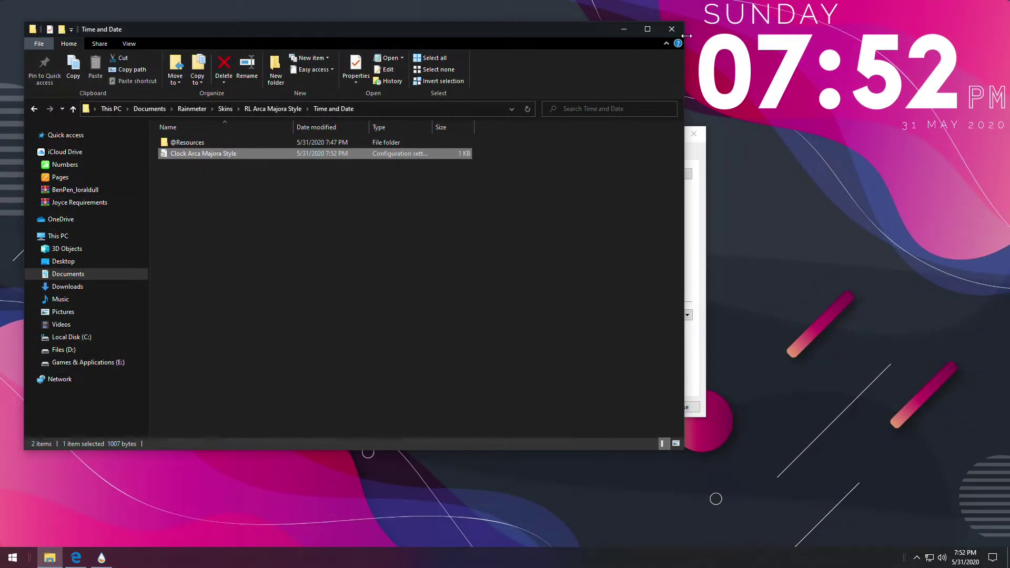
- Refresh the clock skin, move it toward the middle of the desktop and minimize the file window
right_click(741, 83)
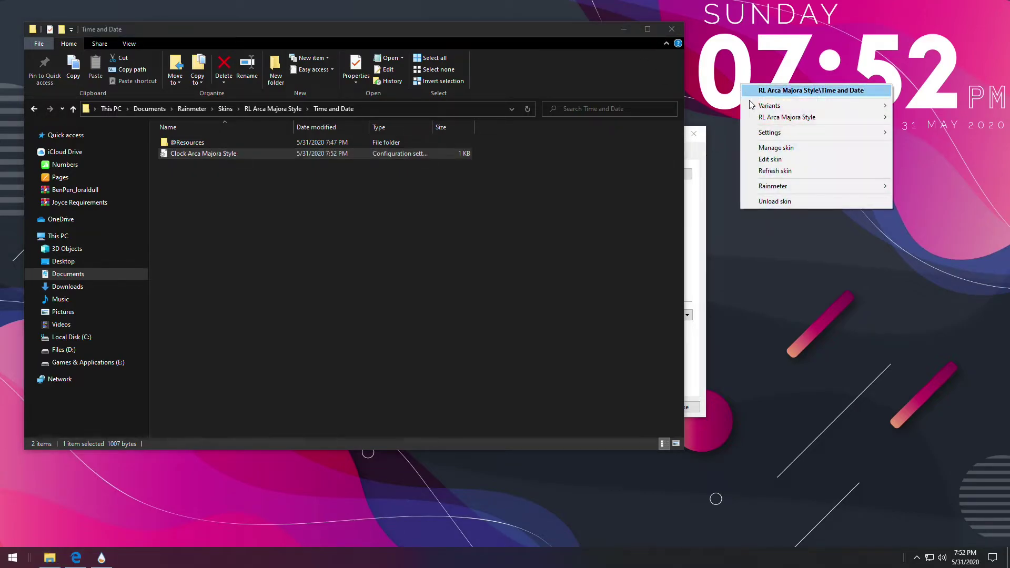
left_click(774, 171)
left_click_drag(825, 70, 446, 280)
left_click(622, 30)
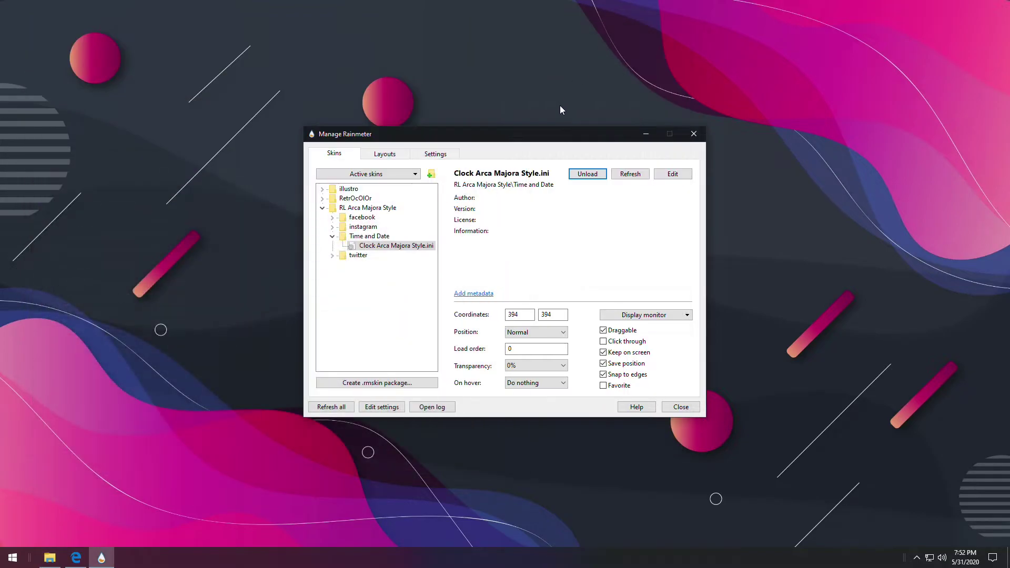
- Set the clock skin's coordinates to 476 and 383 and turn off Draggable
left_click_drag(563, 99, 627, 109)
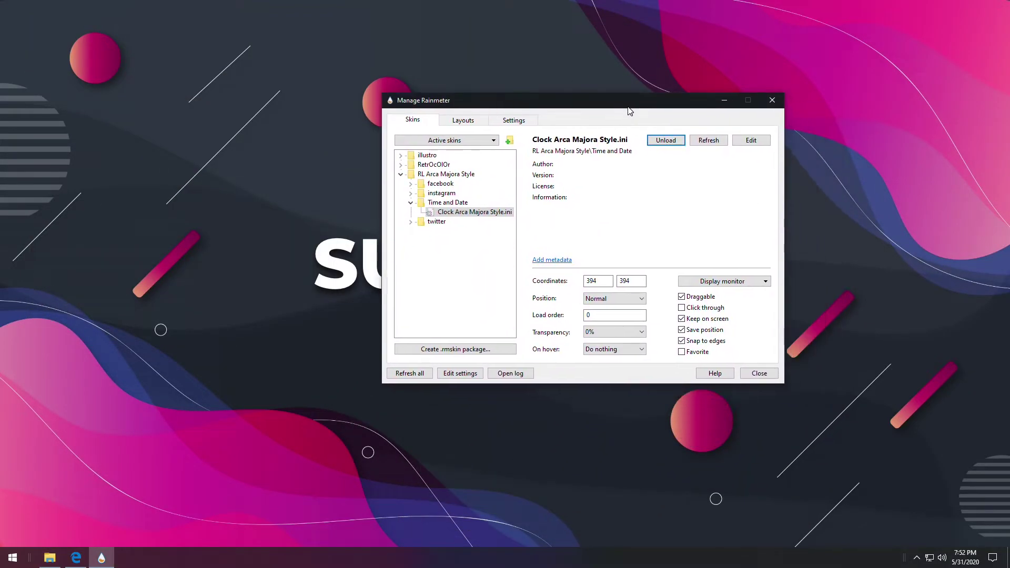
double_click(599, 281)
type("476")
key("Tab")
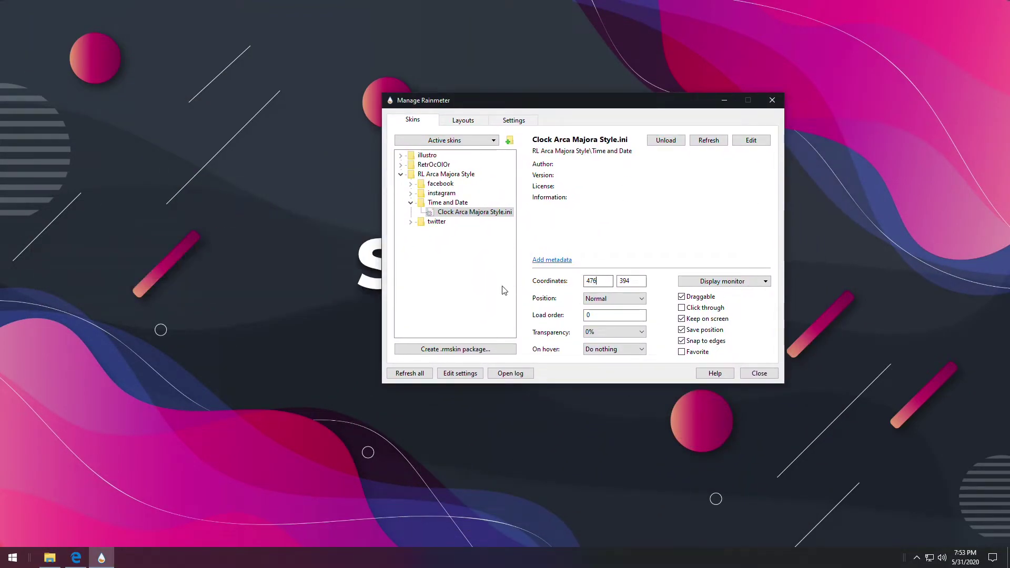
type("38")
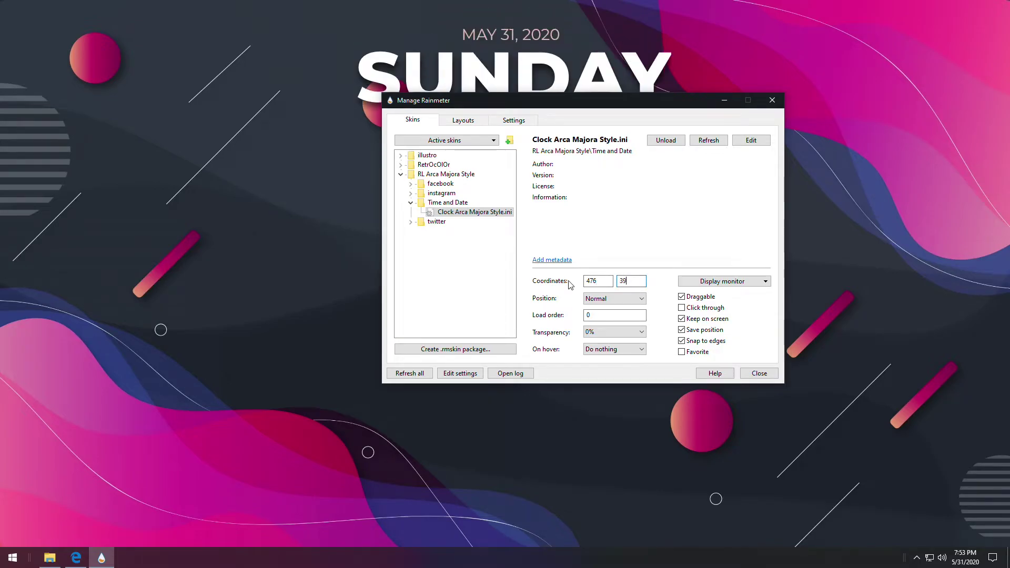
key("BackSpace")
type("83")
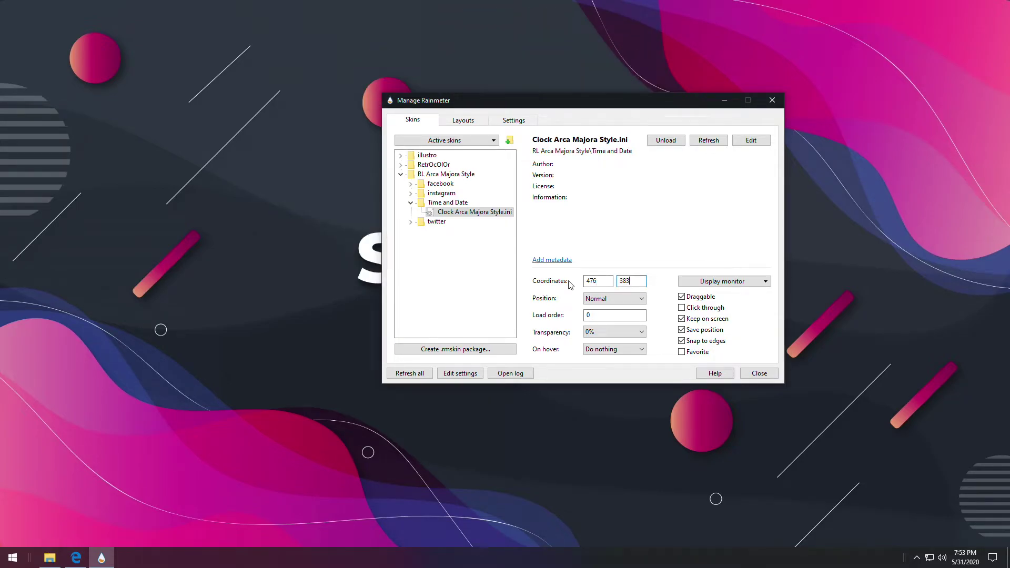
left_click(684, 298)
left_click(410, 202)
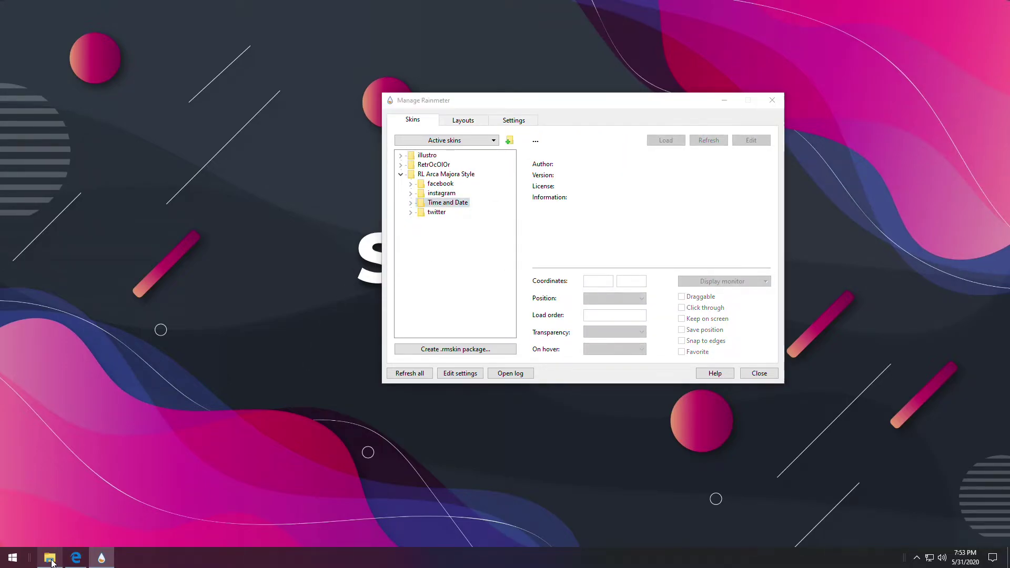
- Switch to File Explorer and open the RL Arca Majora Style folder inside Documents > Rainmeter > Skins
left_click(50, 559)
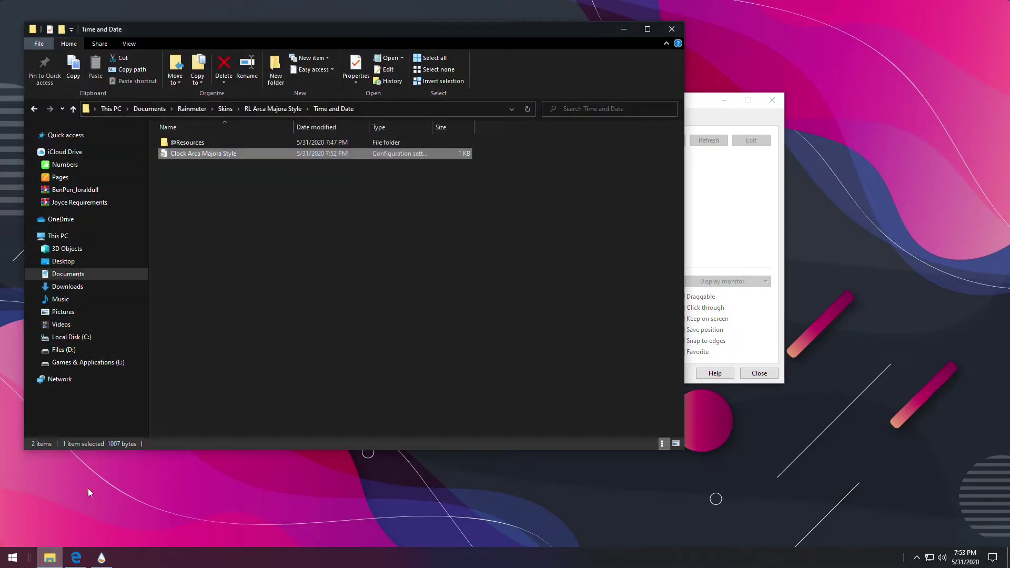
left_click(72, 274)
double_click(186, 255)
double_click(199, 142)
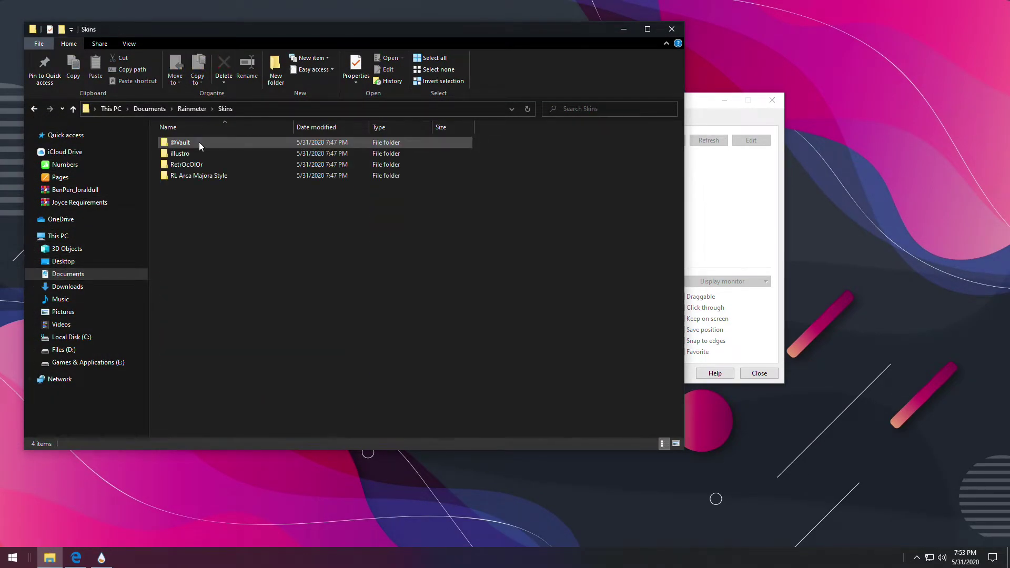
double_click(213, 177)
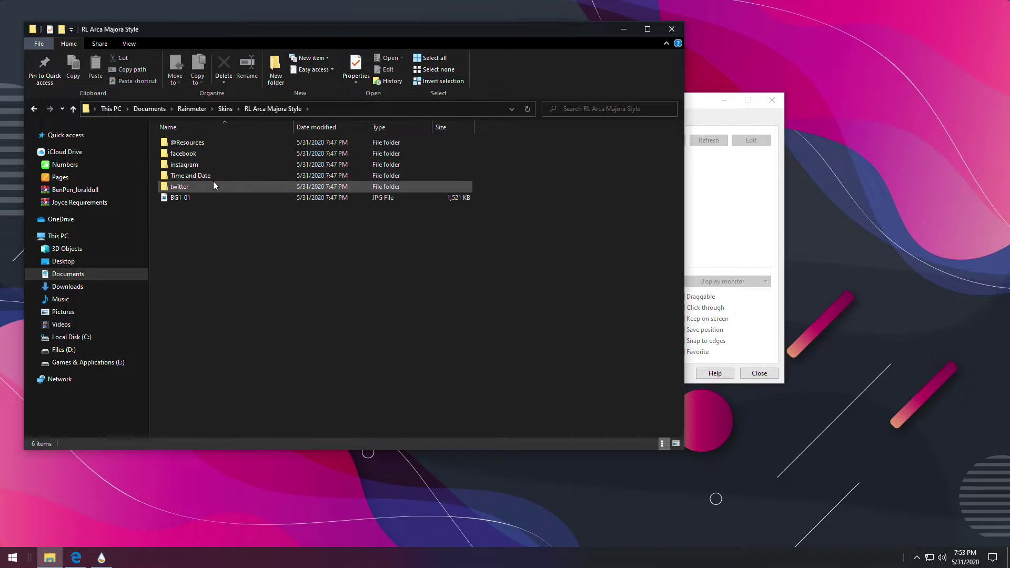
- Rename the instagram folder as reddit and the twitter folder as RM
left_click(190, 165)
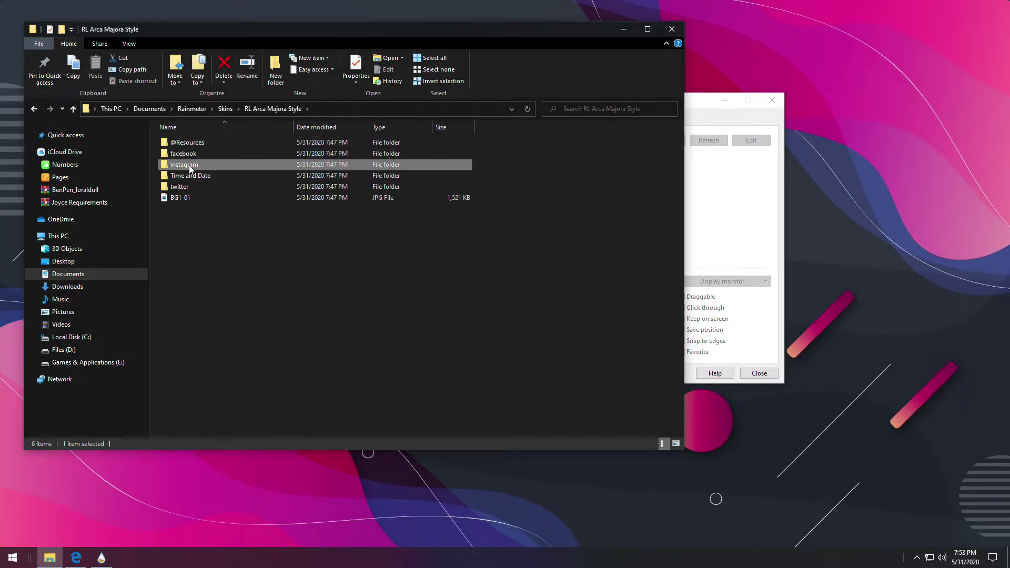
key("F2")
type("reddit")
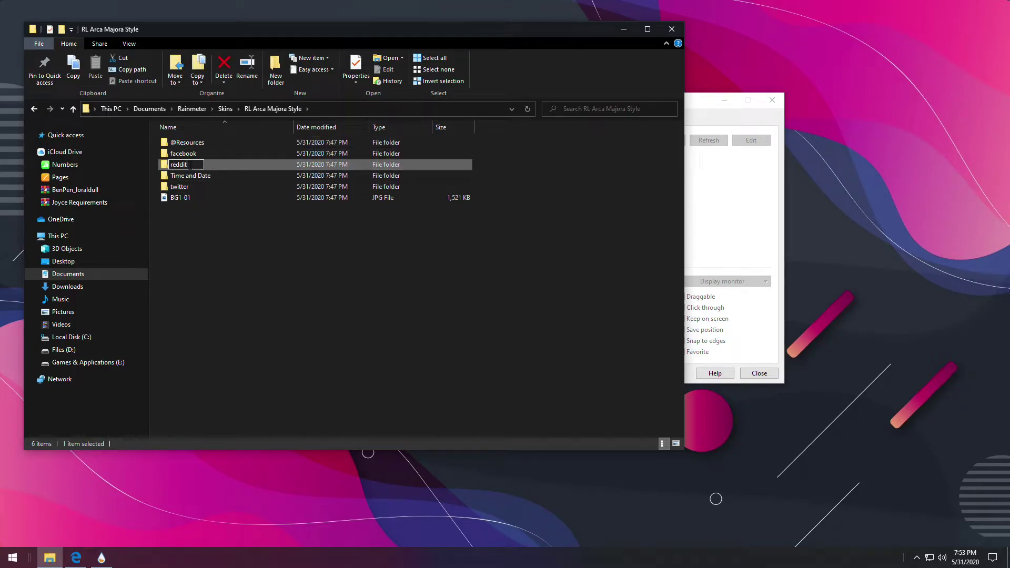
left_click(183, 188)
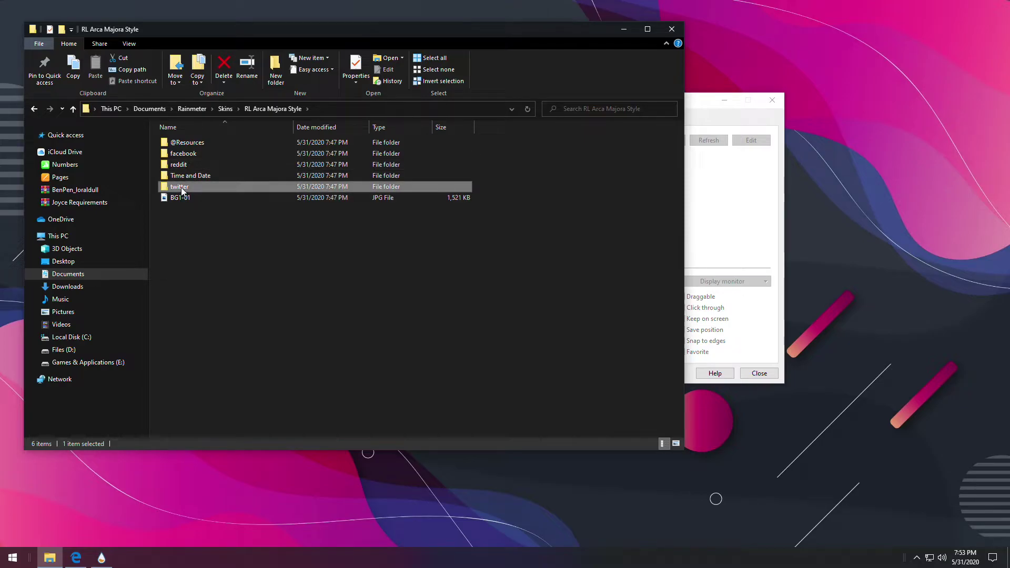
key("F2")
type("RM")
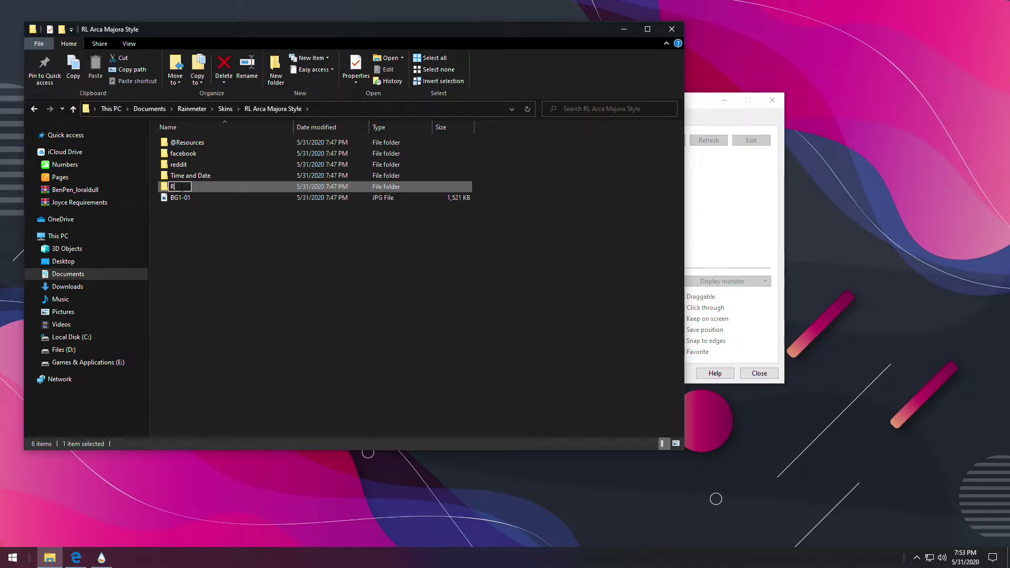
left_click(186, 216)
- Duplicate the reddit folder within RL Arca Majora Style and rename the copy as Youtube
left_click(183, 164)
right_click(182, 163)
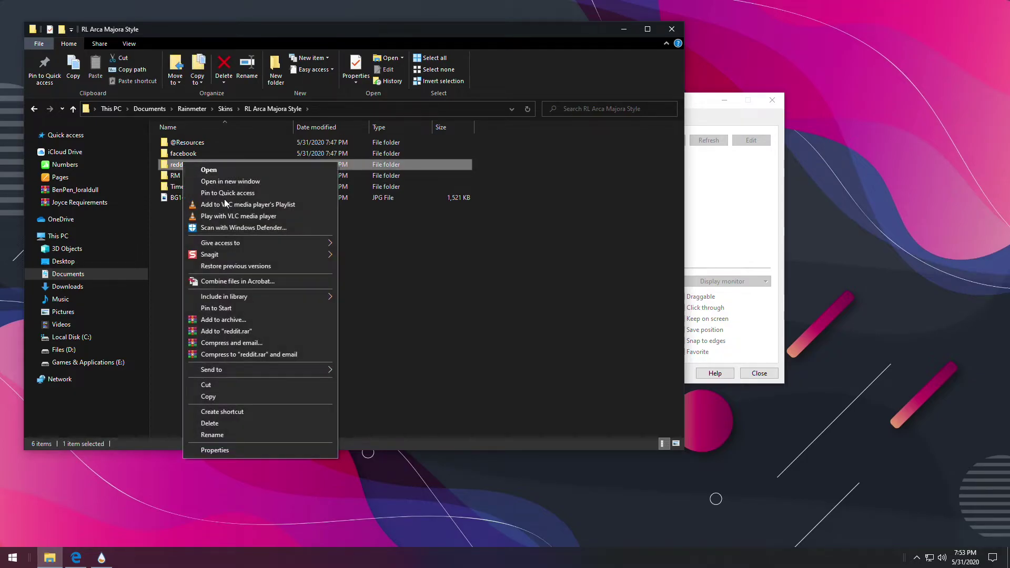
left_click(217, 397)
right_click(188, 213)
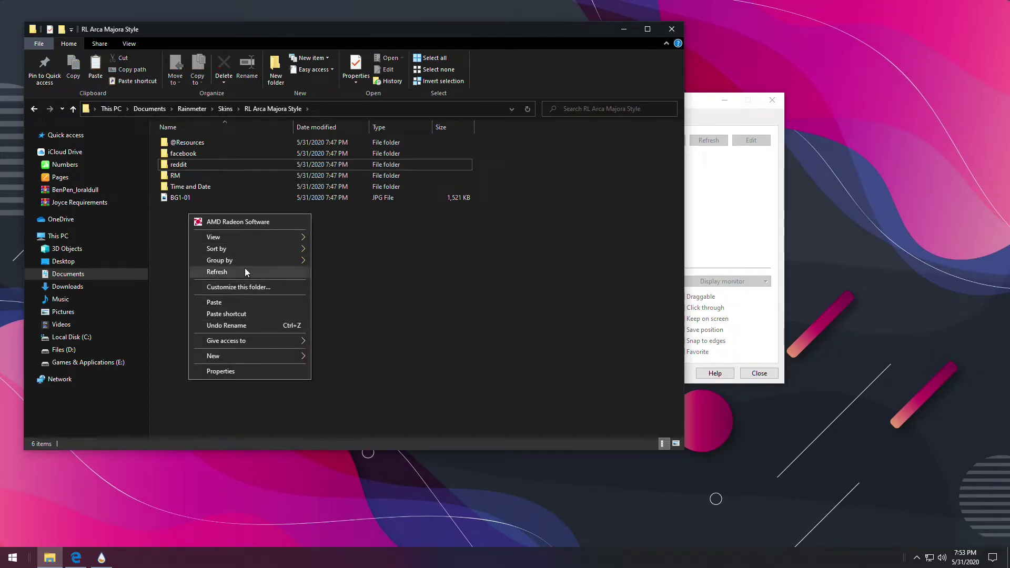
left_click(239, 302)
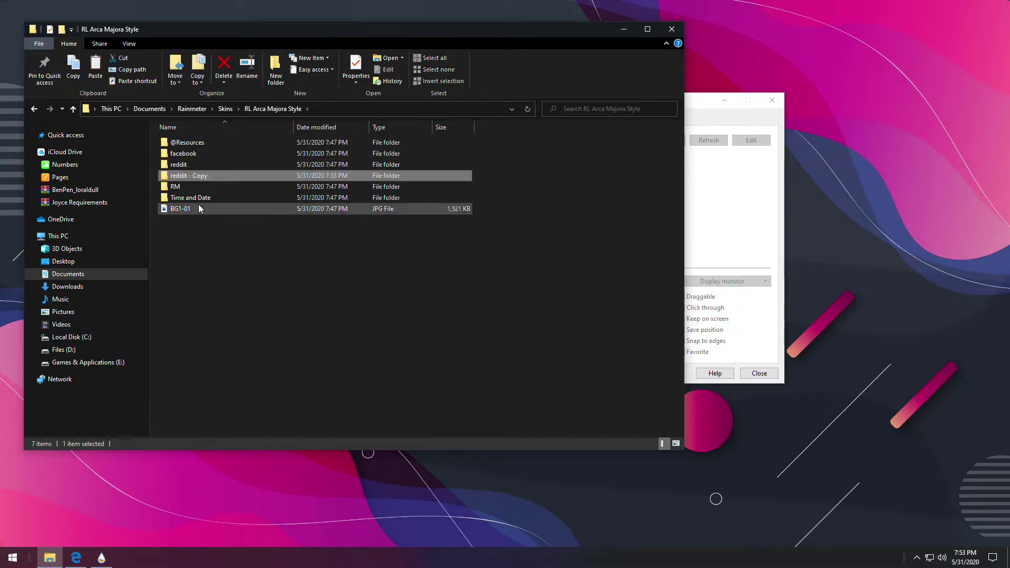
key("F2")
type("Youtube")
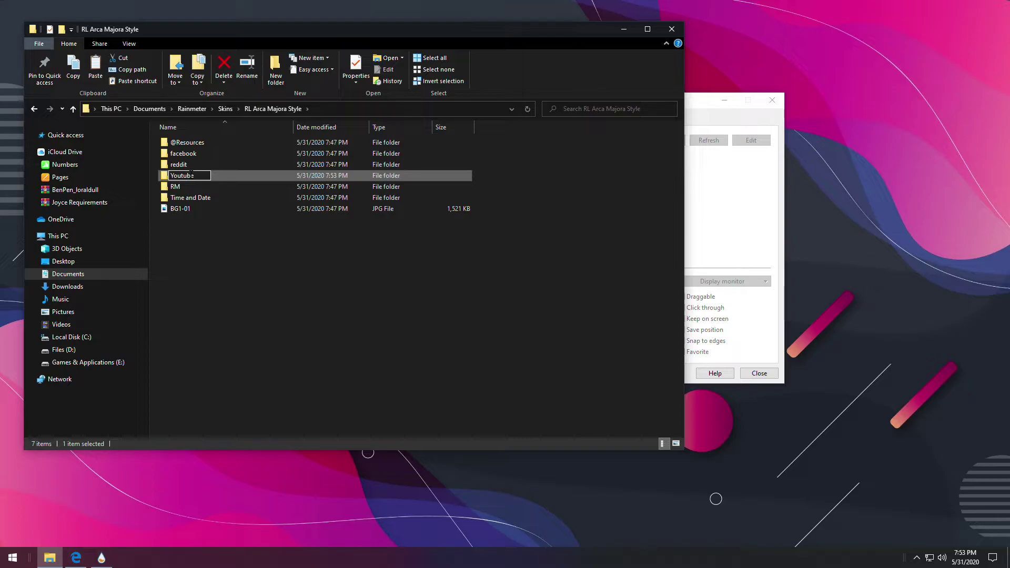
key("Return")
double_click(198, 156)
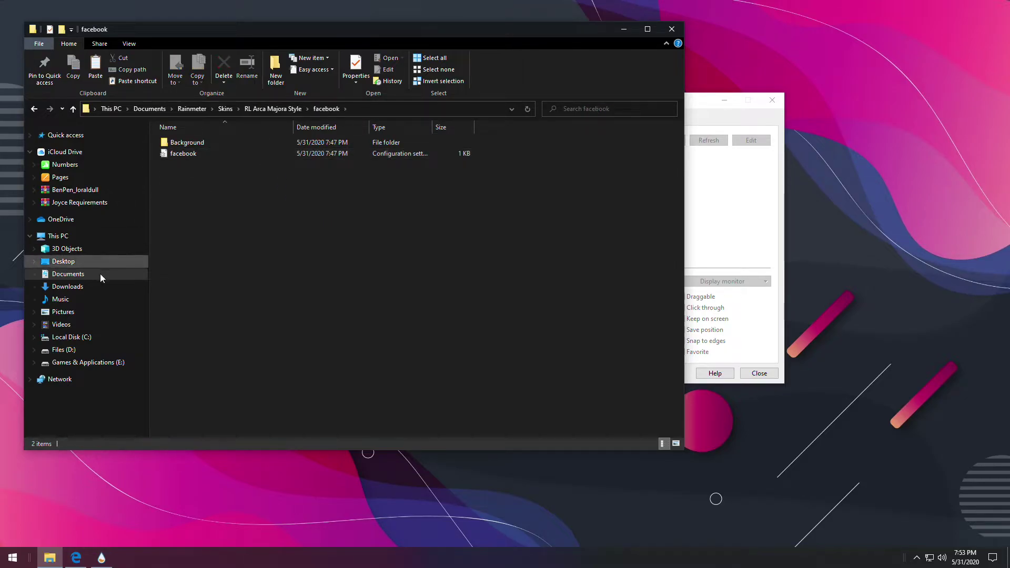
right_click(75, 278)
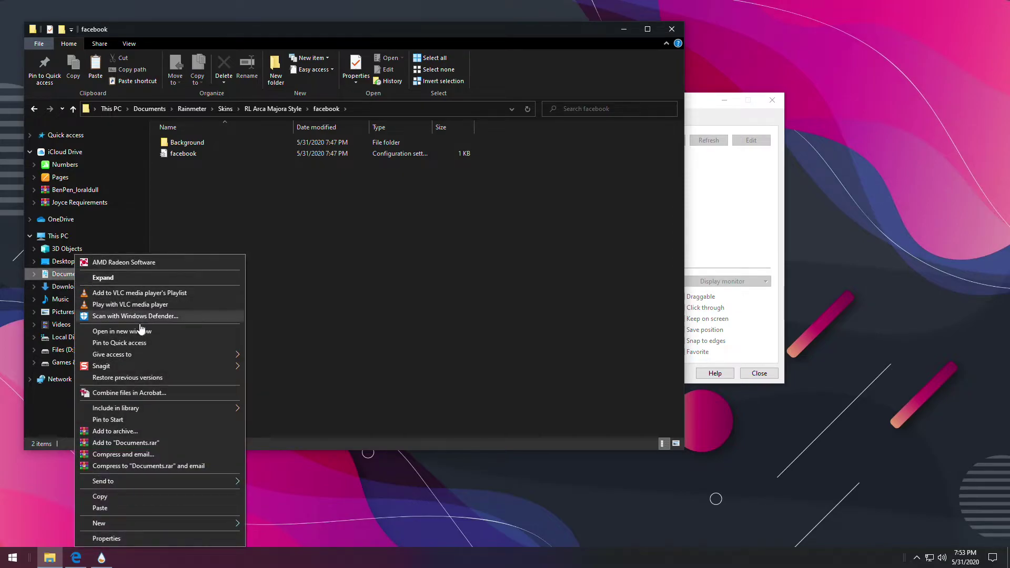
left_click(121, 331)
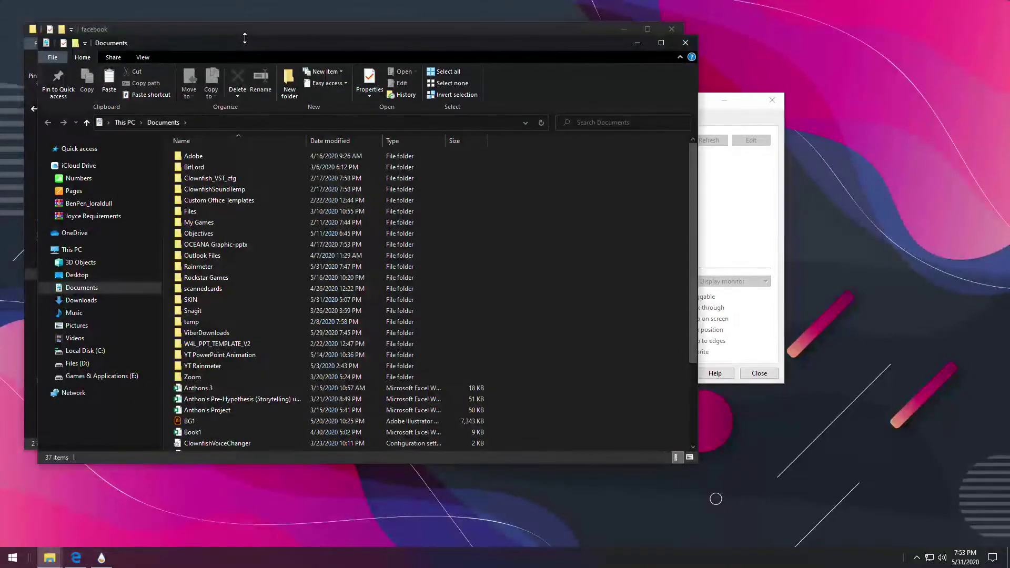
left_click_drag(238, 49, 457, 136)
double_click(432, 350)
double_click(421, 239)
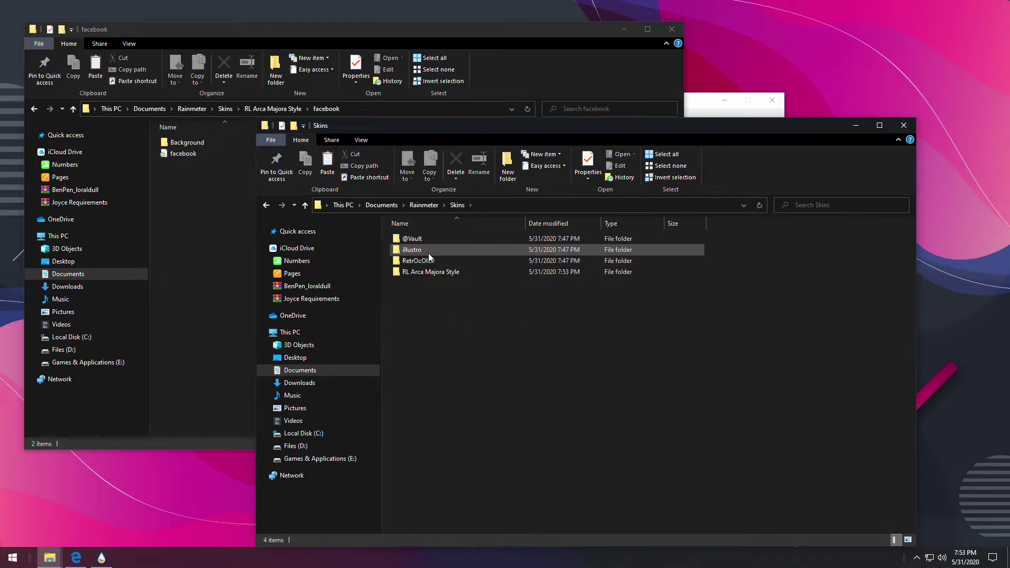
double_click(428, 271)
double_click(430, 239)
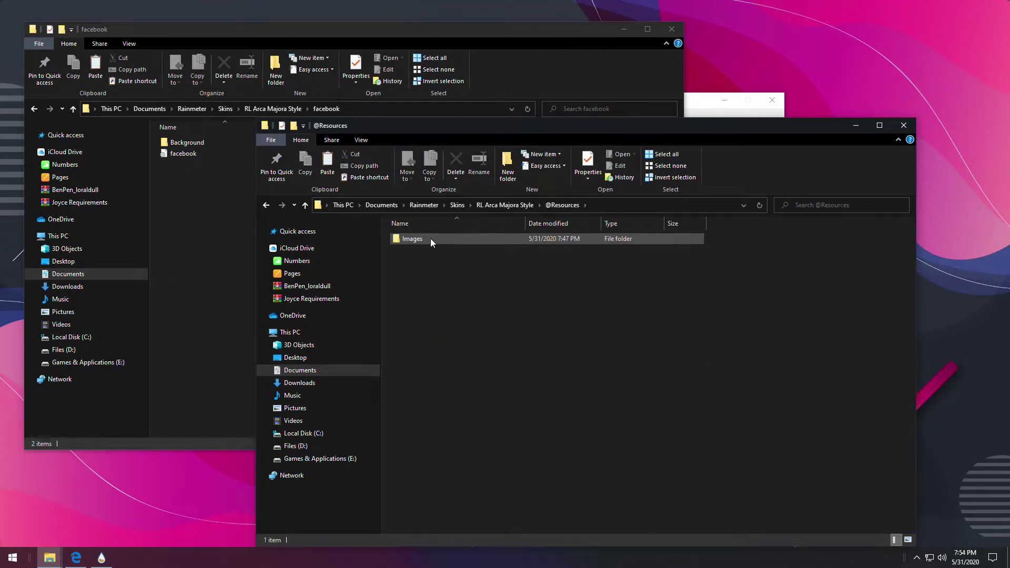
double_click(431, 239)
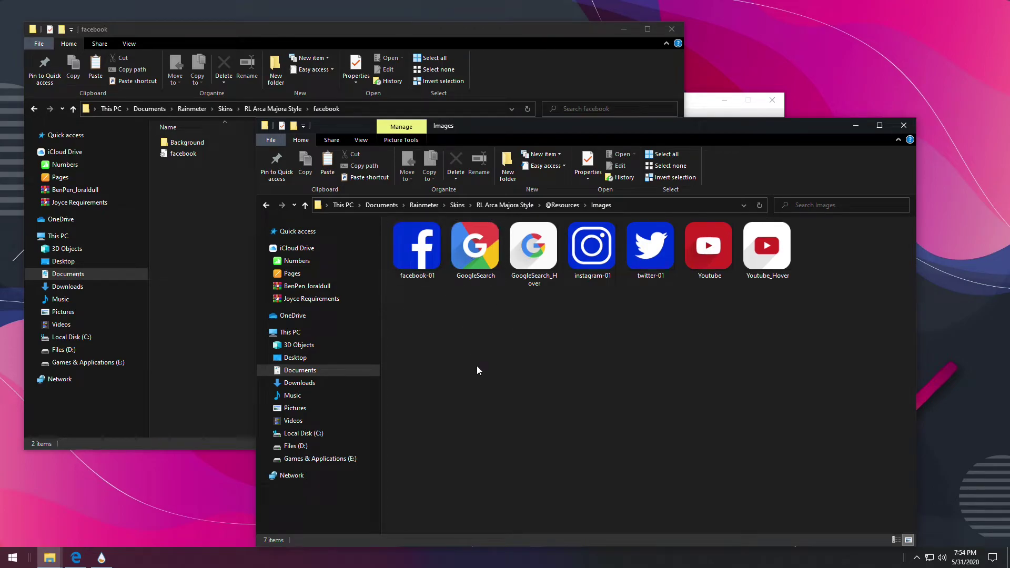
- Copy the Facebook, Rainmeter, Reddit and Youtube1 icons from the Background & Icons folder in Downloads
left_click(265, 206)
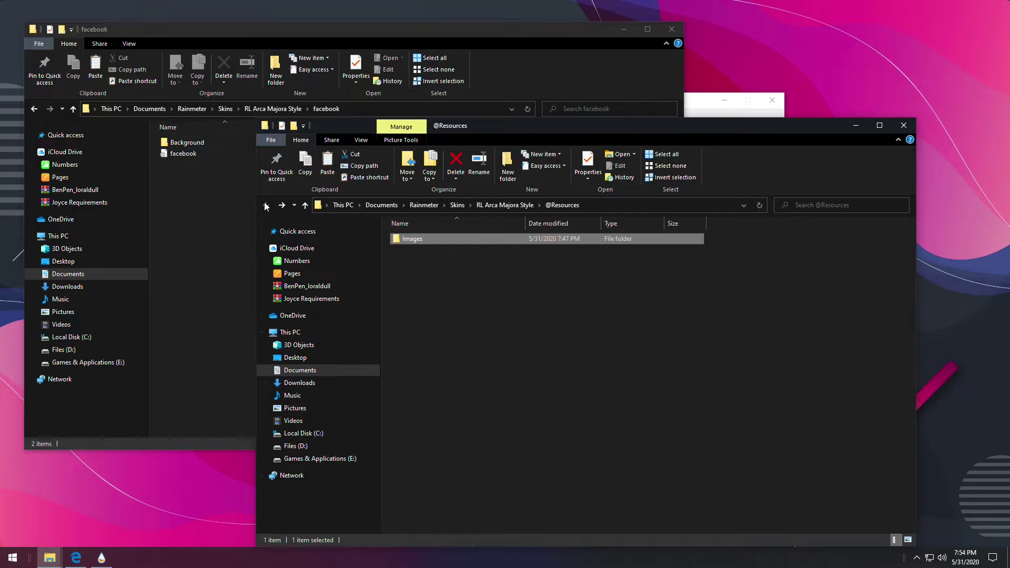
left_click(266, 206)
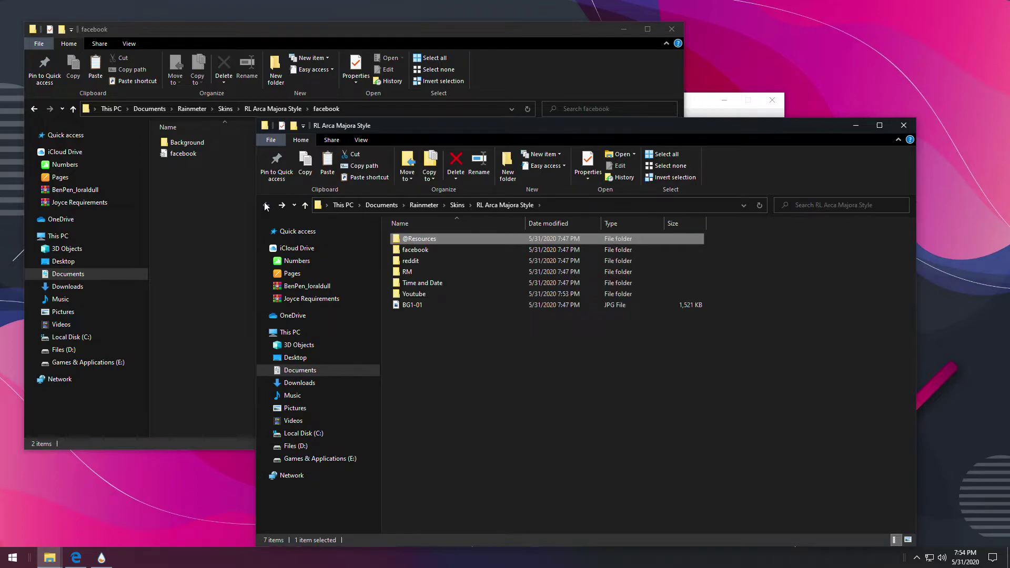
left_click(314, 386)
double_click(444, 257)
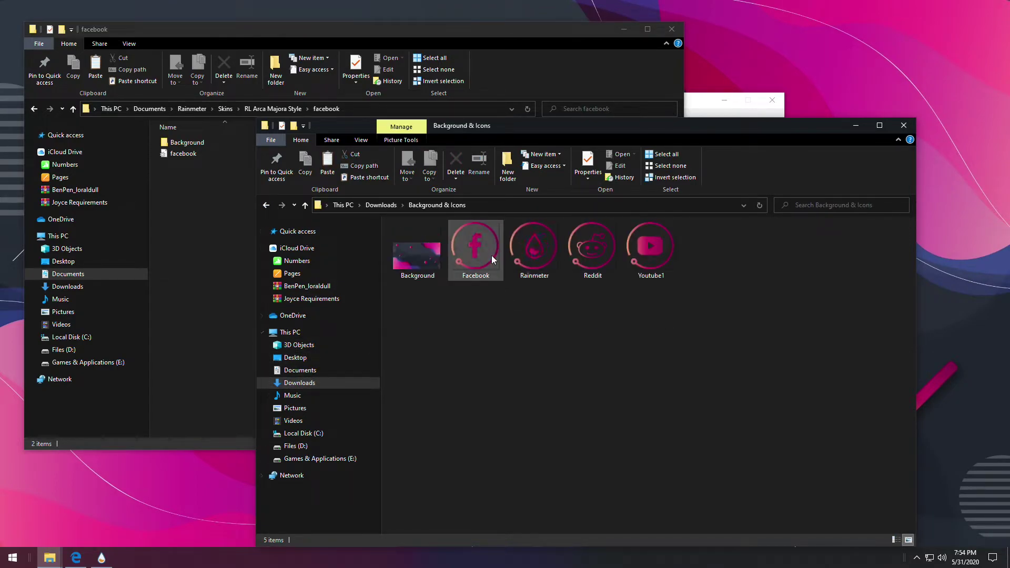
left_click(476, 247)
left_click(650, 247, "shift")
right_click(534, 239)
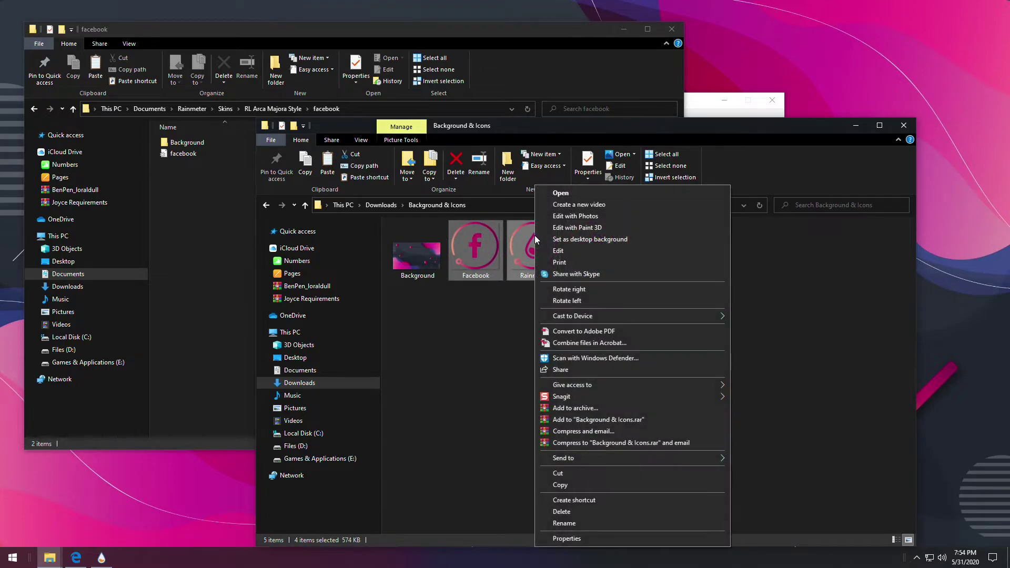
left_click(559, 485)
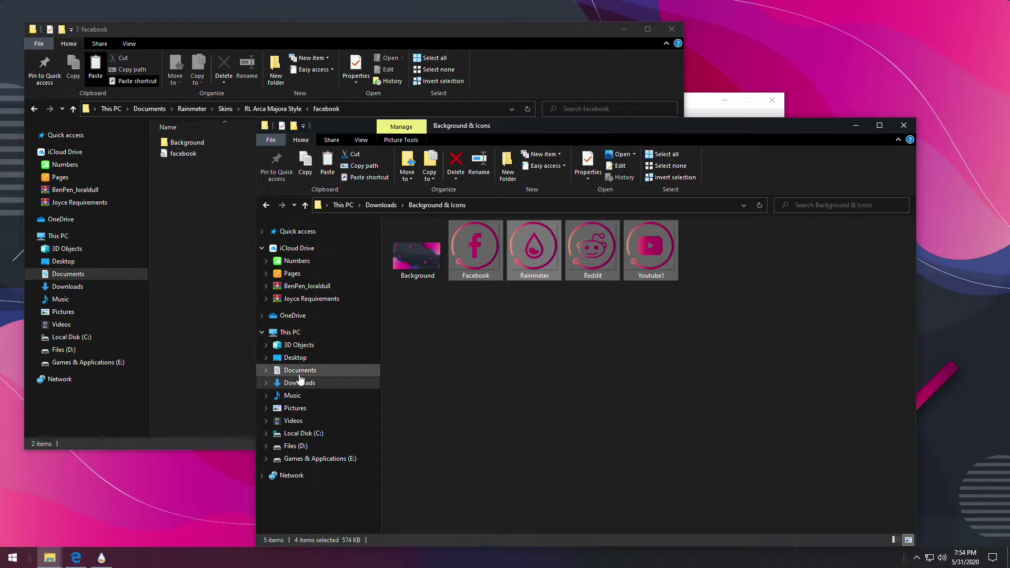
left_click(299, 372)
left_click(420, 350)
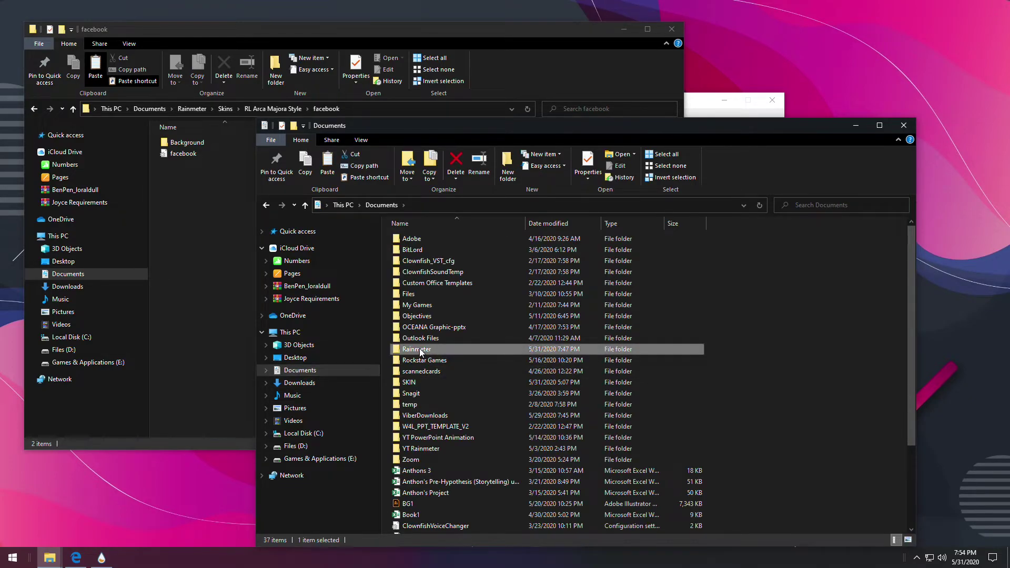
double_click(419, 350)
double_click(422, 240)
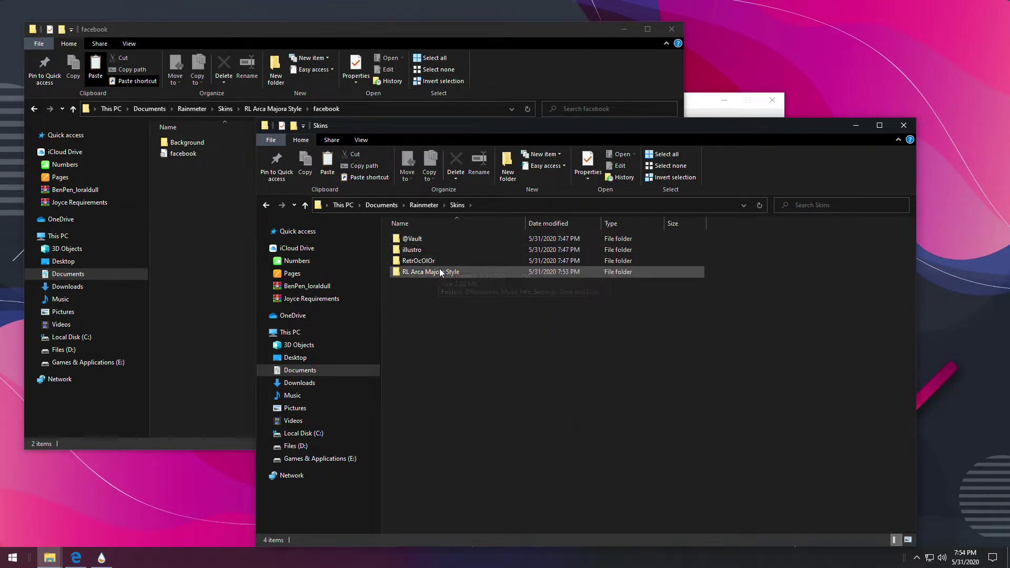
double_click(441, 272)
double_click(438, 240)
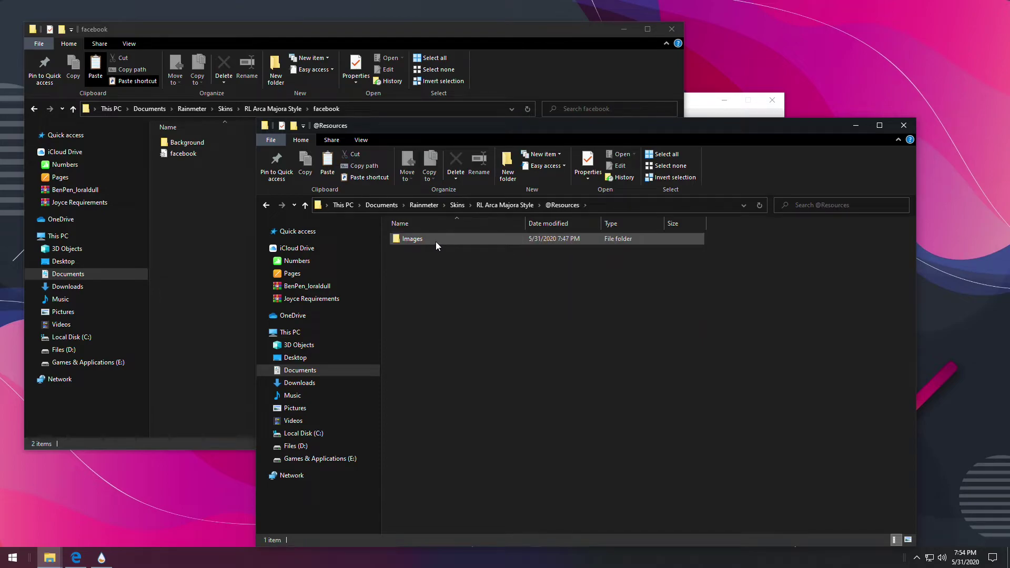
double_click(435, 242)
- Delete all existing icons from the Images folder and paste the four copied icons in their place
left_click_drag(821, 343, 408, 238)
right_click(425, 241)
left_click(478, 510)
right_click(493, 275)
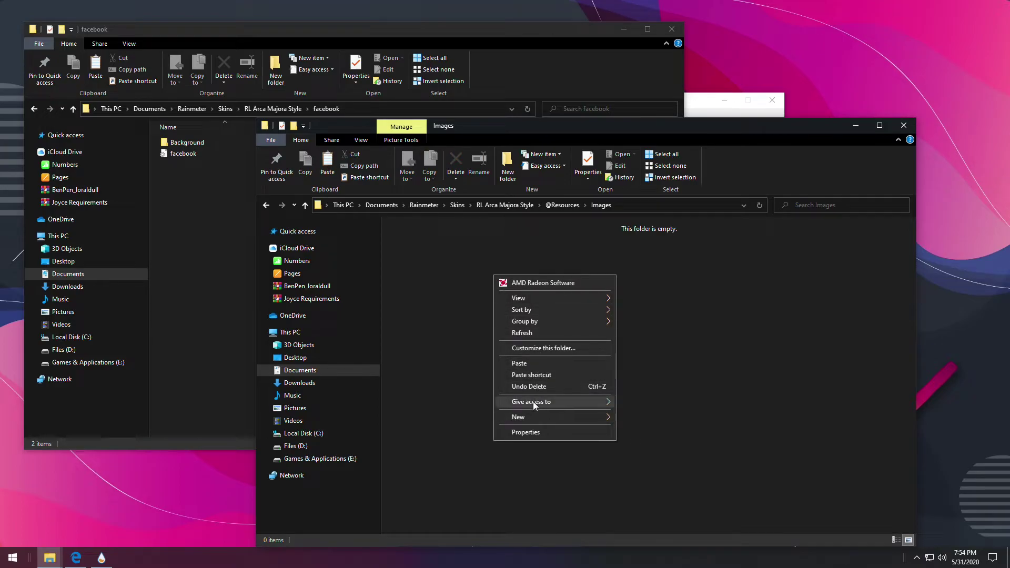
left_click(532, 364)
- Tile the two folder windows side by side and open the facebook configuration file in Notepad below the icons
left_click_drag(498, 129, 1009, 129)
left_click(348, 169)
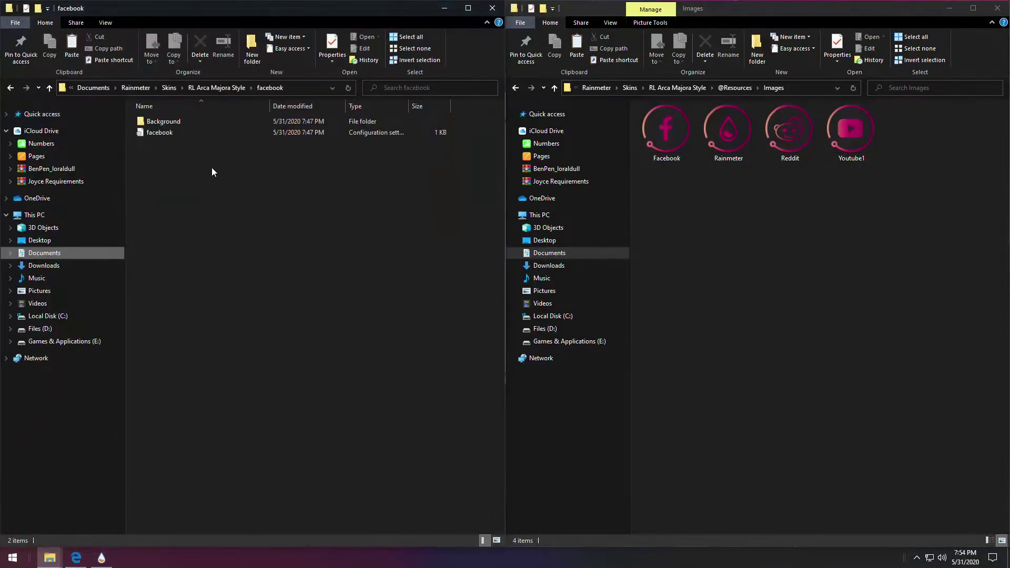
double_click(151, 135)
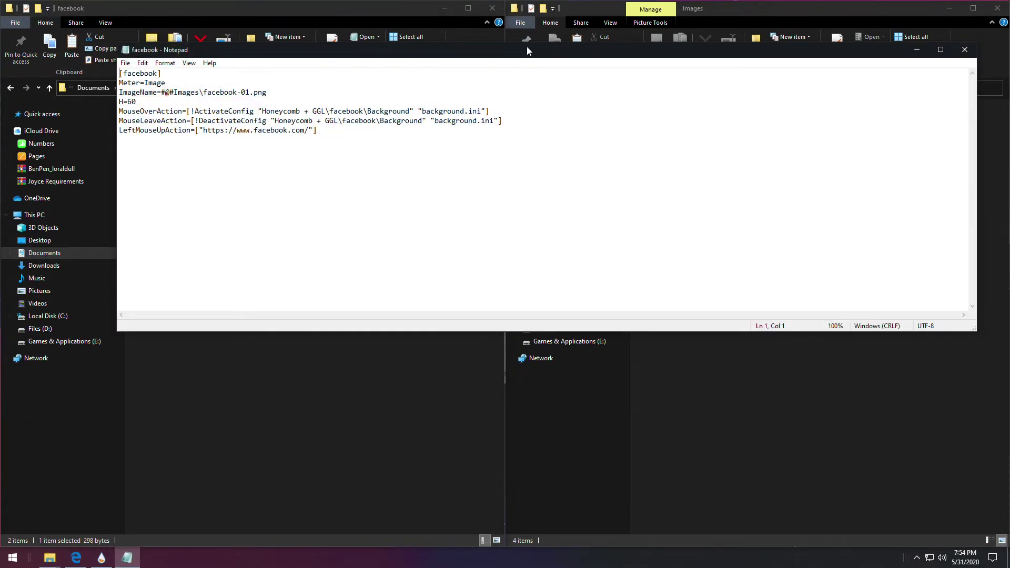
left_click_drag(527, 50, 545, 209)
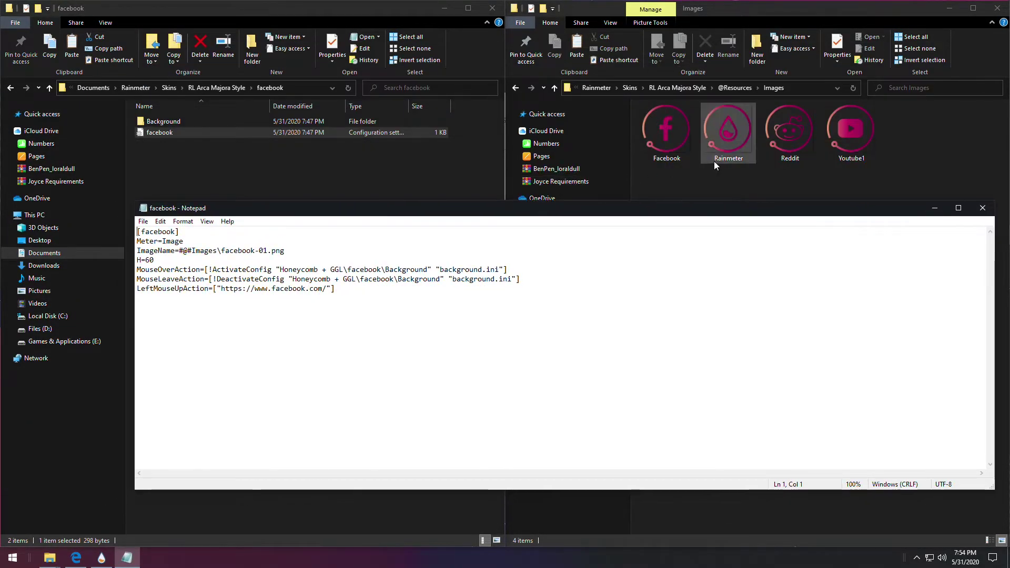
- Change the ImageName file in the facebook configuration to Facebook.png using the icon's copied name, then save and close it
left_click(667, 157)
left_click(668, 159)
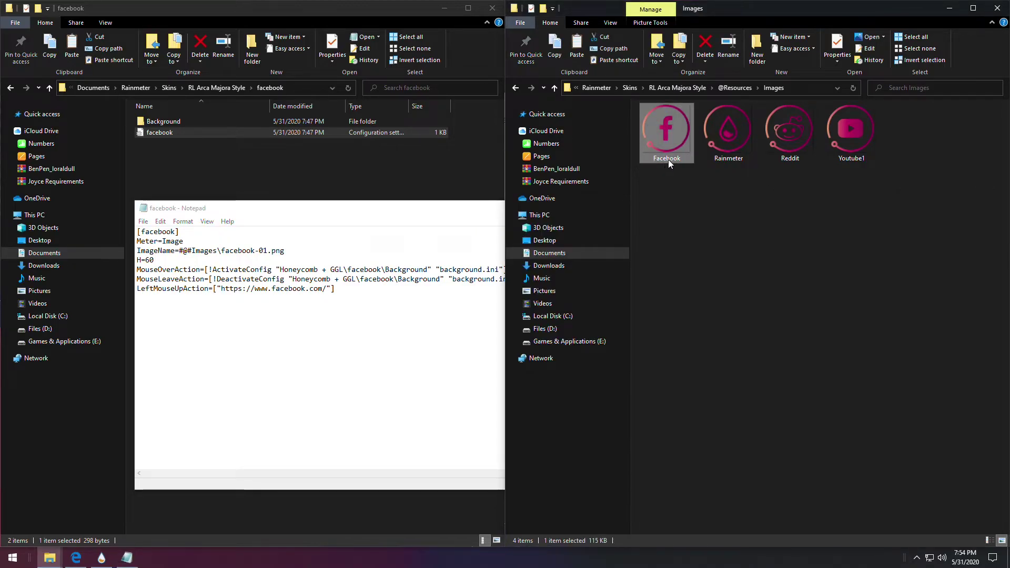
right_click(668, 160)
left_click(693, 193)
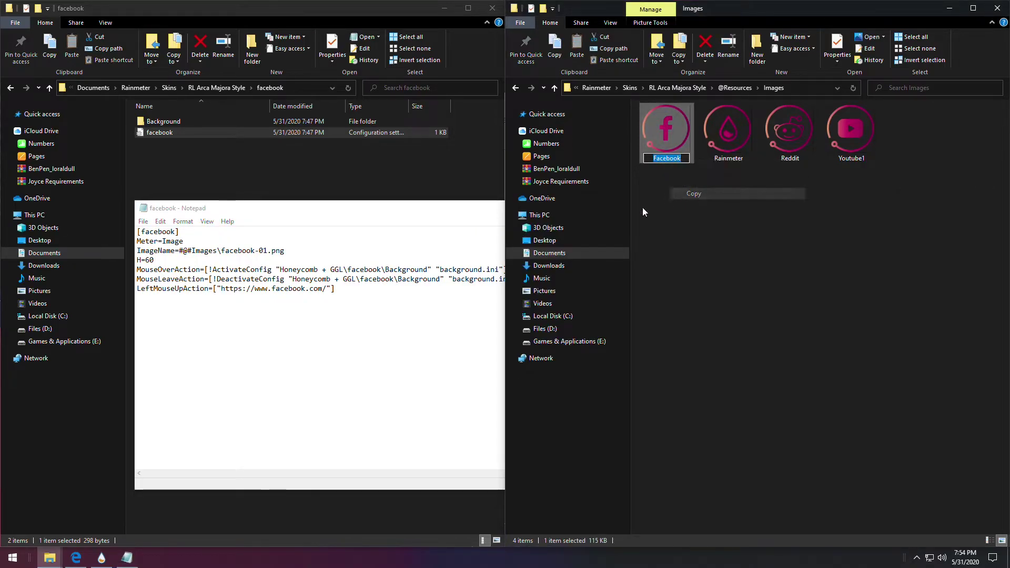
mouse_move(267, 251)
left_mouse_down()
mouse_move(221, 251)
mouse_move(268, 251)
left_mouse_up()
right_click(268, 251)
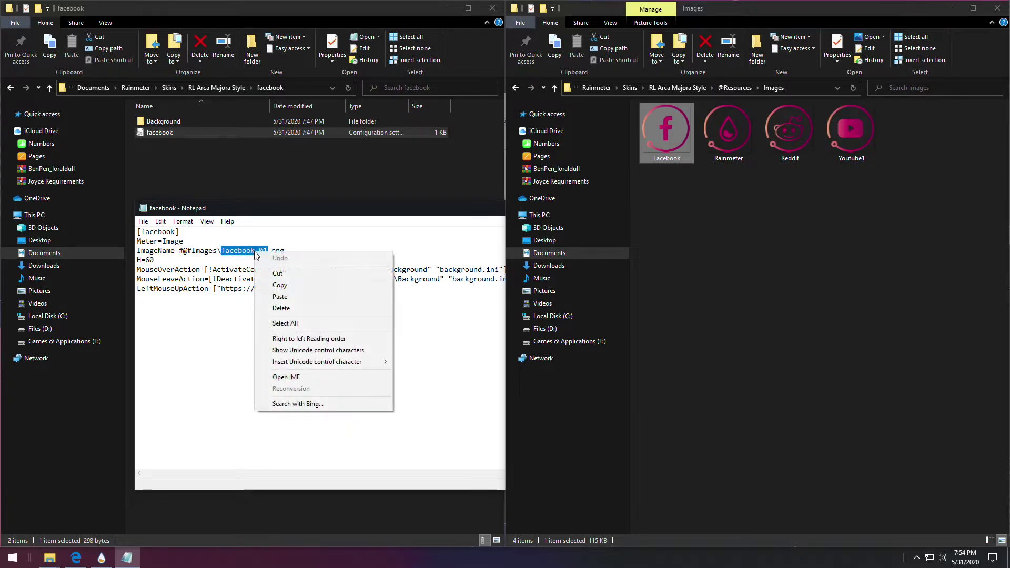
left_click(294, 304)
left_click(143, 221)
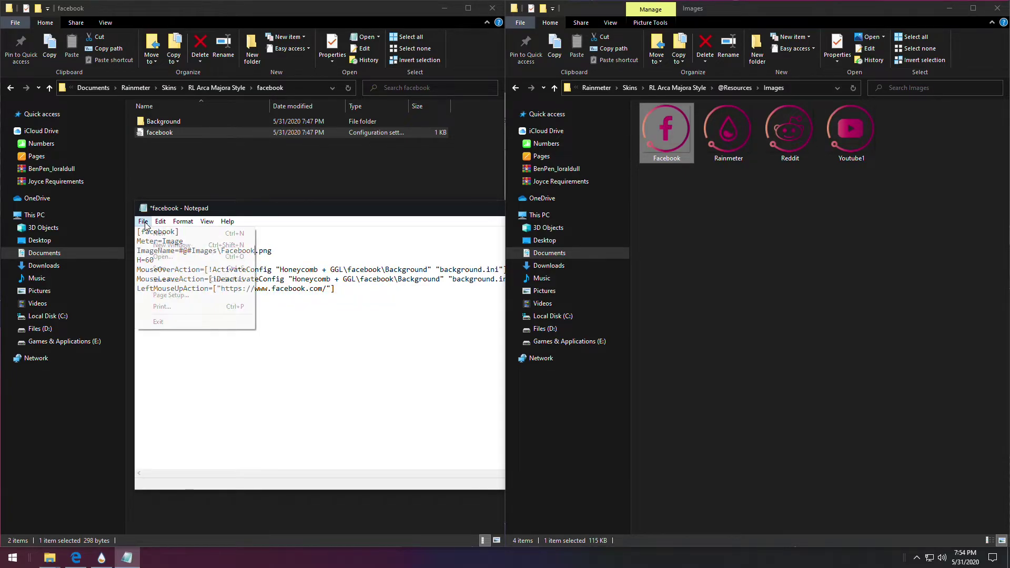
left_click(158, 268)
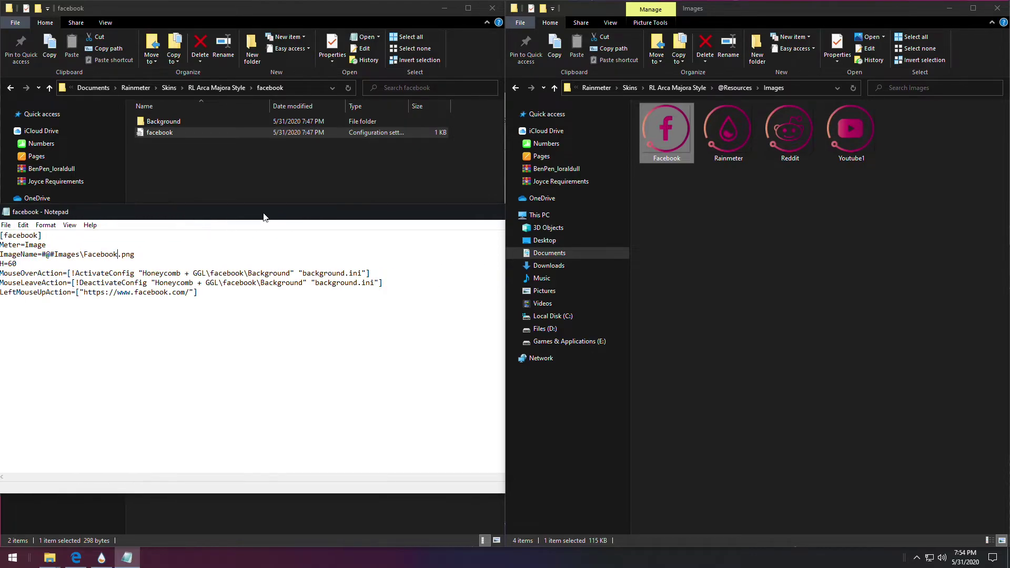
double_click(482, 213)
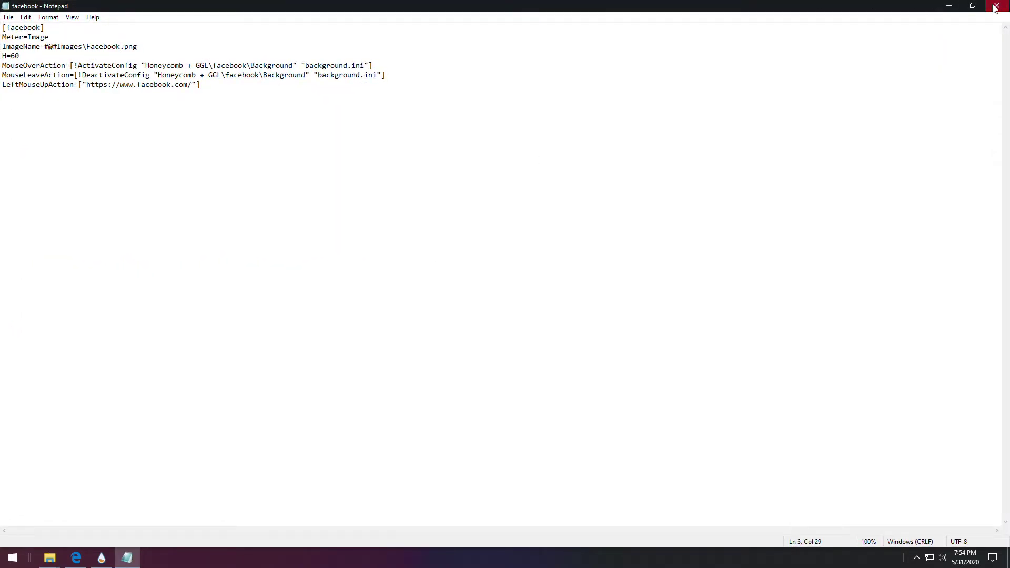
left_click(996, 8)
- Open the reddit skin folder and rename its instagram configuration file as reddit
left_click(10, 88)
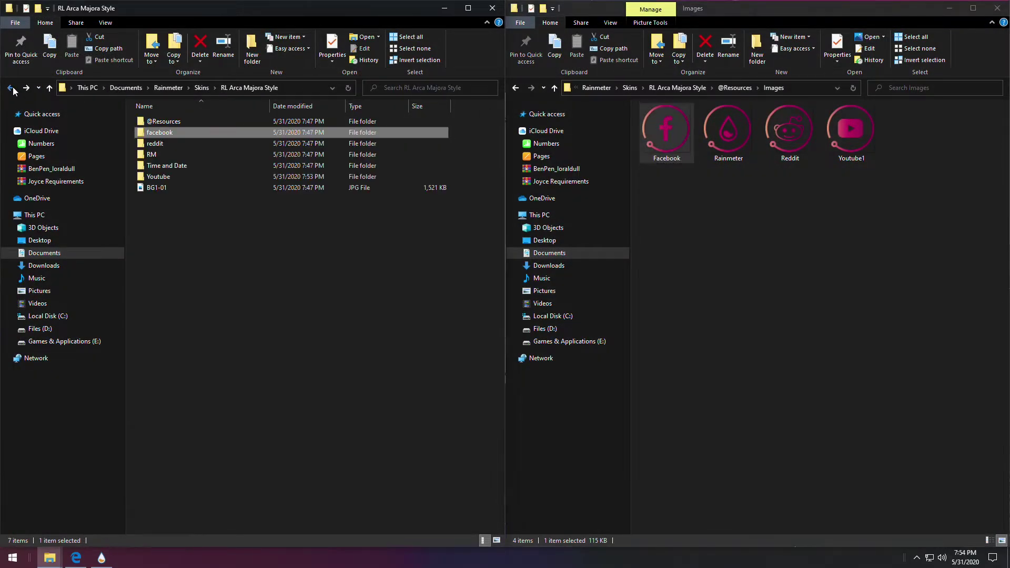
double_click(154, 143)
left_click(163, 134)
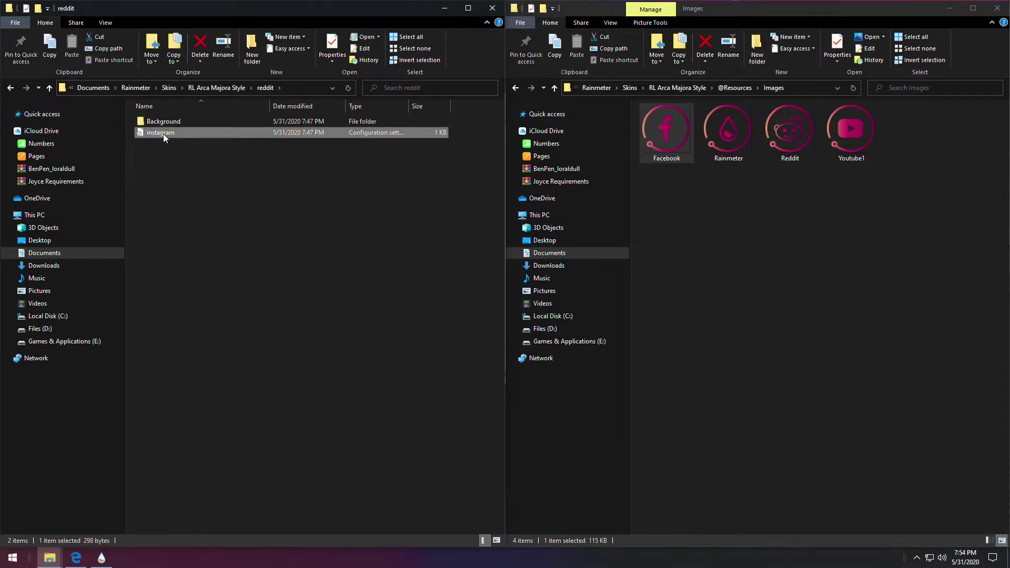
left_click(162, 133)
type("redd")
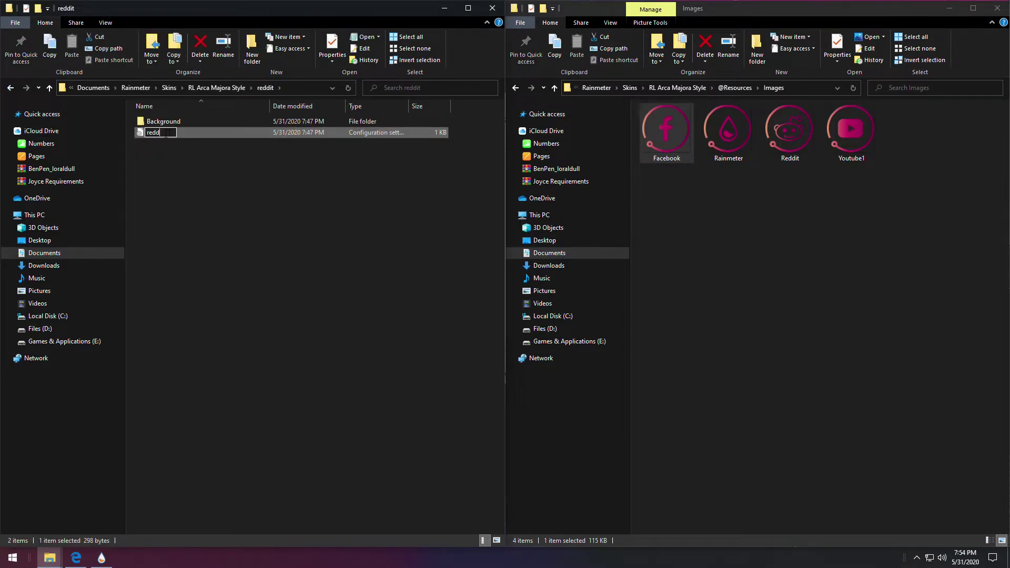
key("Return")
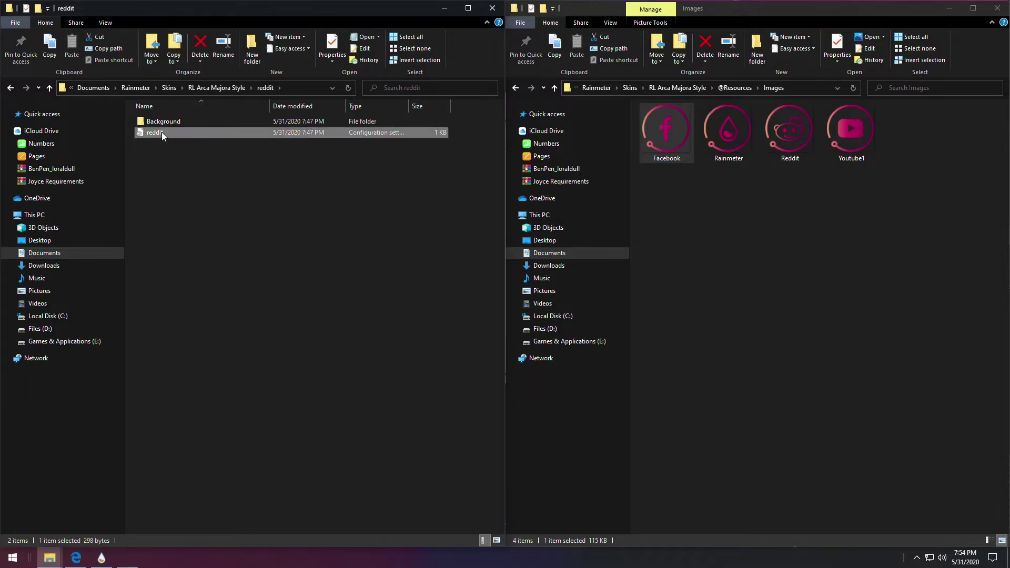
- Open the reddit configuration file, rename its section to reddit and set the ImageName file to Reddit.png
double_click(162, 132)
left_click_drag(80, 215, 118, 250)
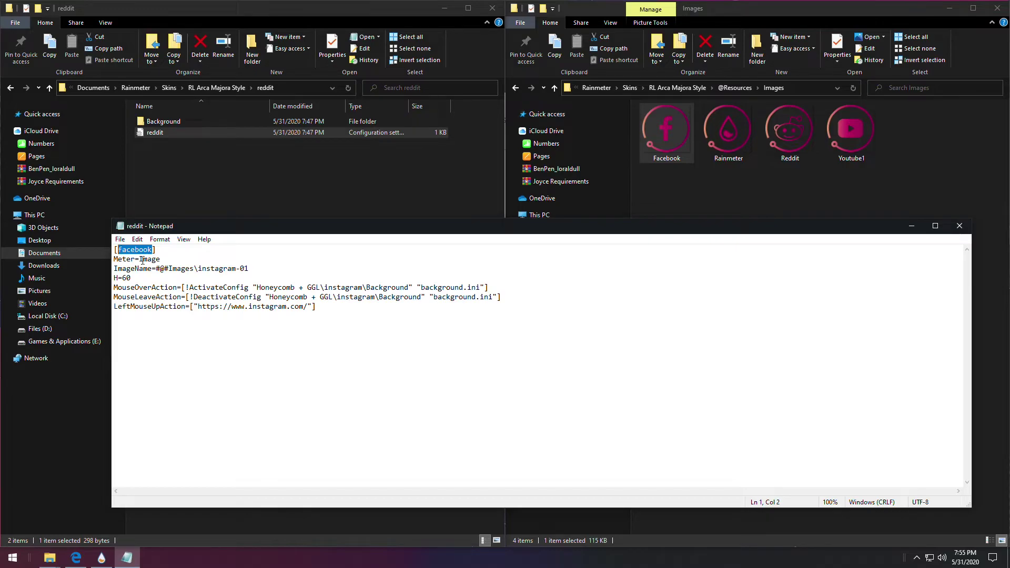
type("reddit")
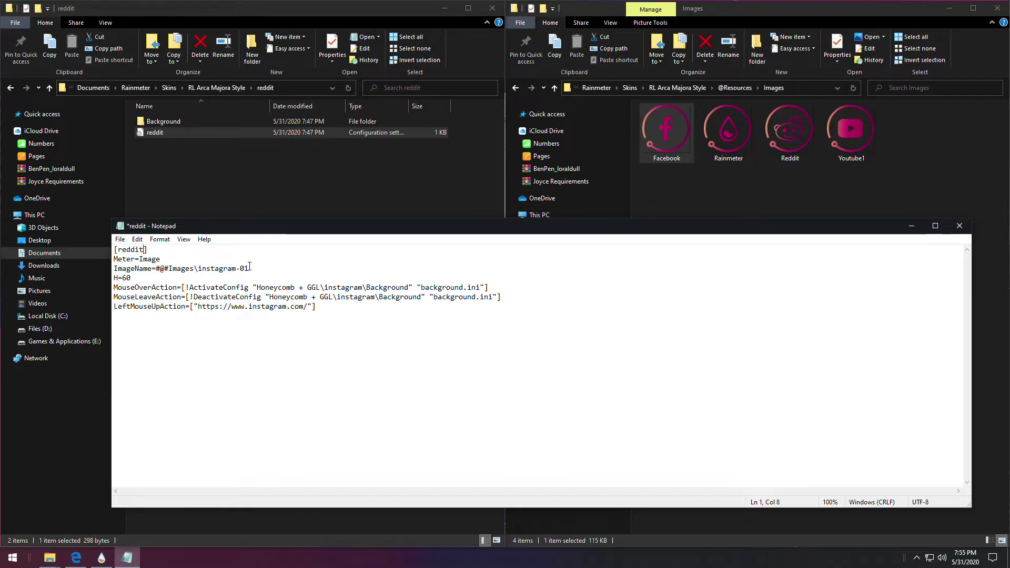
left_click_drag(249, 268, 199, 268)
type("Reddit.p")
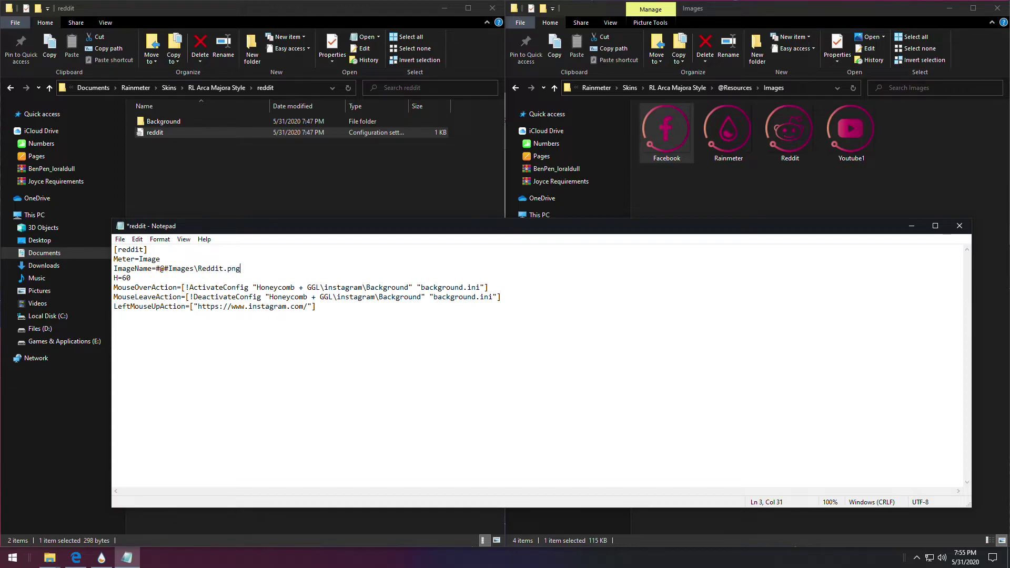
left_click_drag(304, 307, 250, 308)
type("redd")
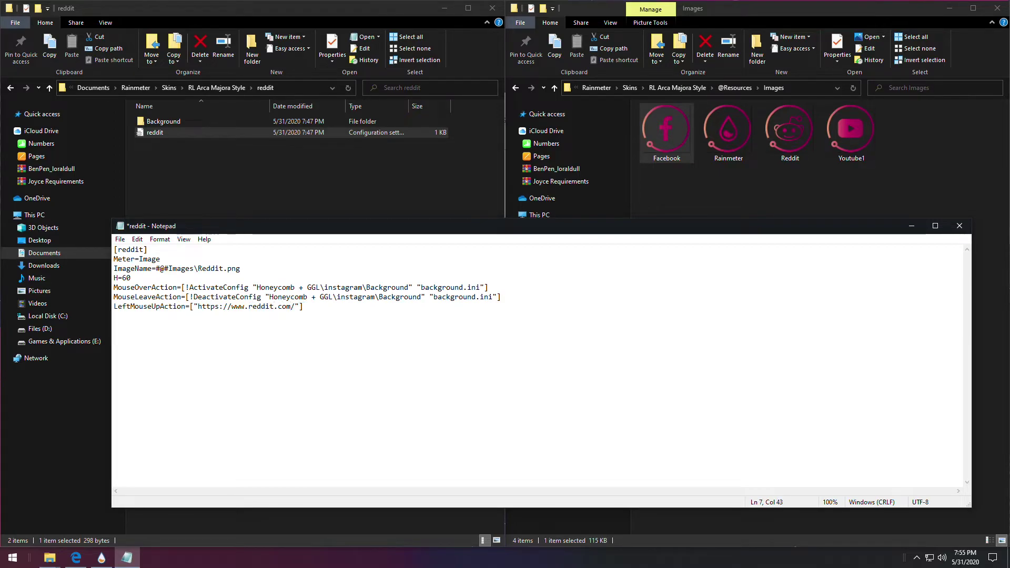
left_click(120, 239)
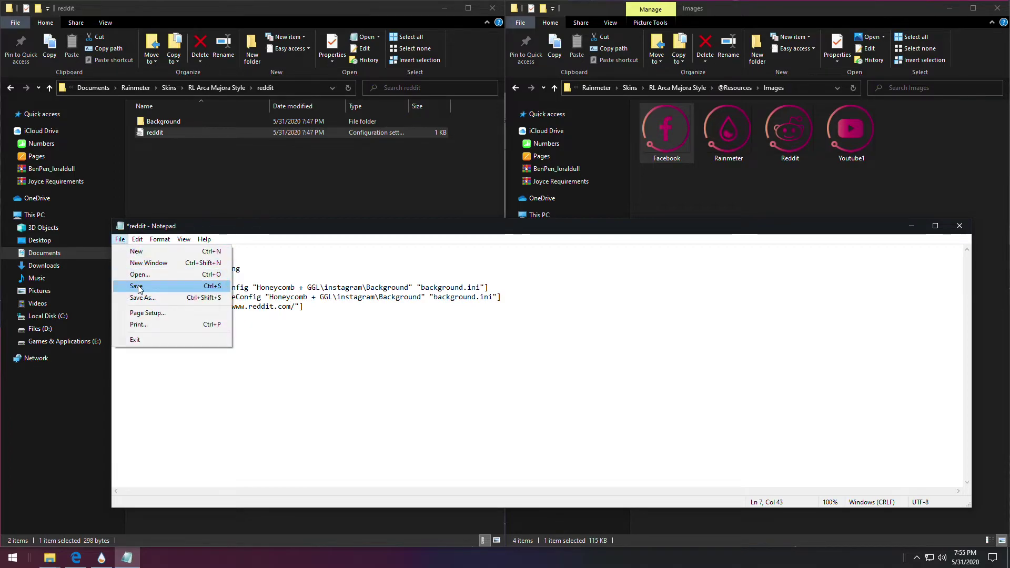
left_click(131, 285)
left_click(959, 226)
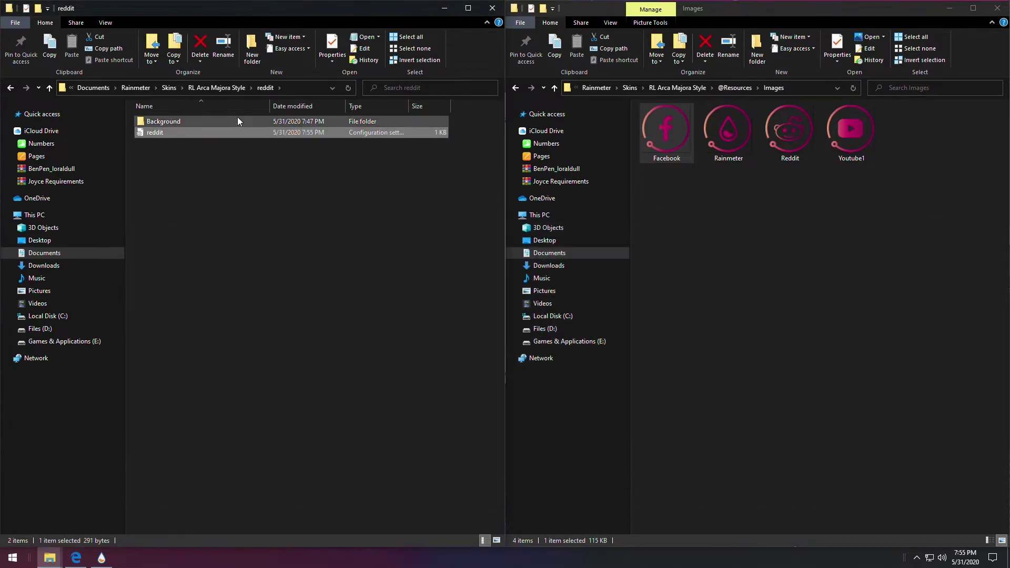
- Open the RM skin folder and rename its configuration file as settings
left_click(10, 88)
left_click(151, 155)
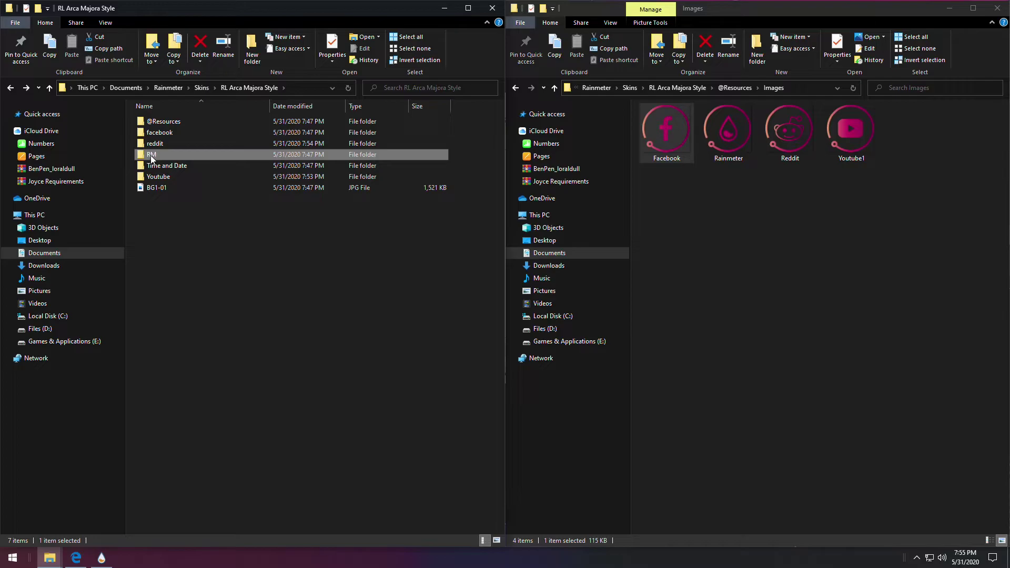
double_click(150, 155)
left_click(153, 137)
left_click(156, 133)
type("sett")
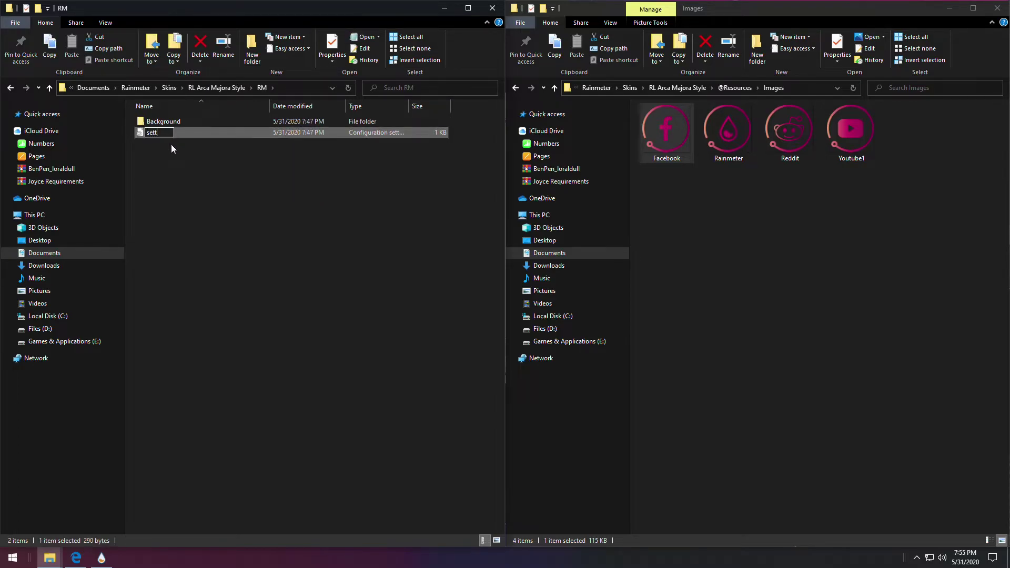
left_click(172, 147)
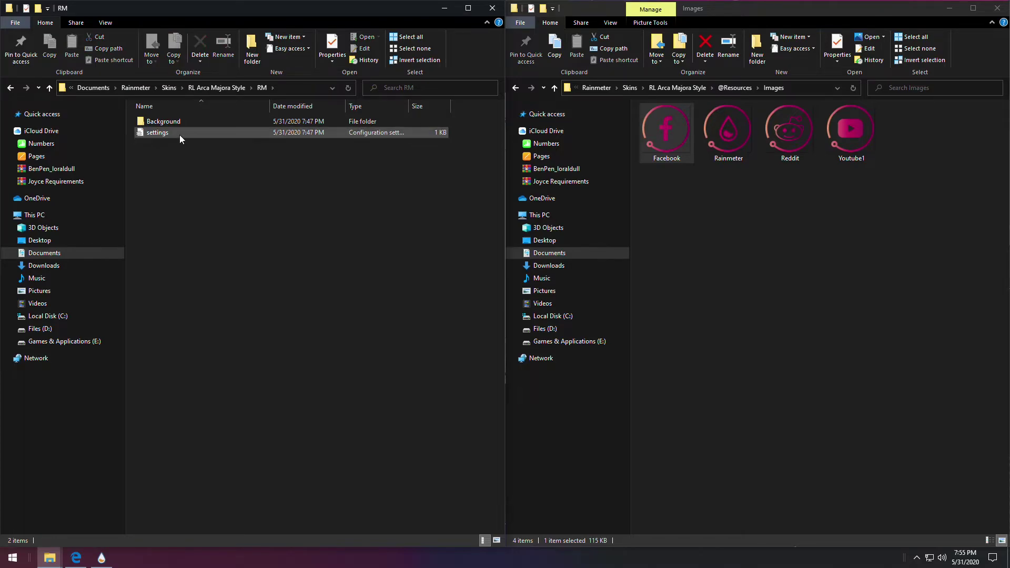
- Open the settings configuration file, rename its section to RM and set the ImageName file to Rainmeter.png
double_click(176, 134)
left_click_drag(147, 249, 117, 250)
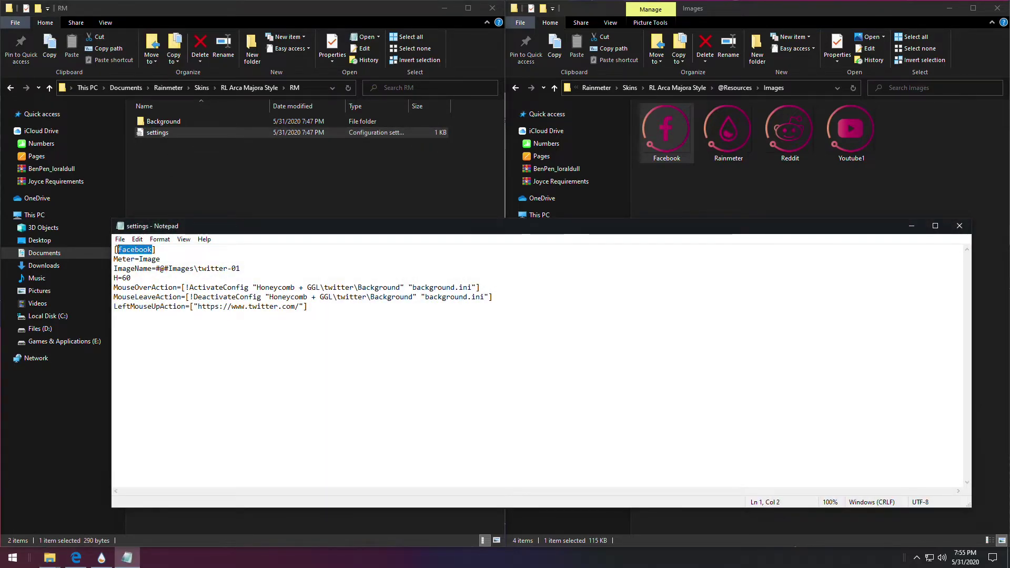
type("RM")
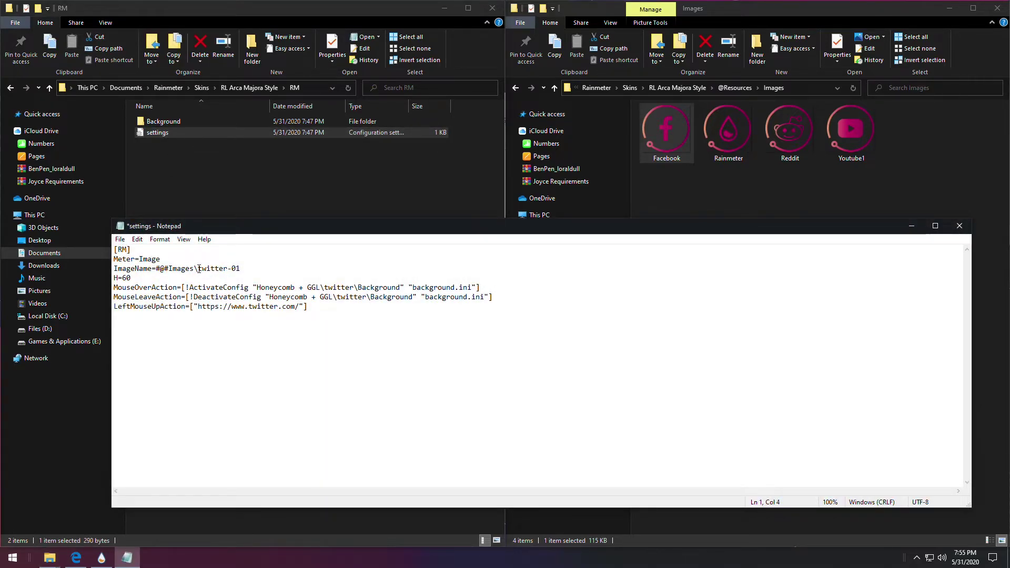
left_click_drag(240, 268, 198, 269)
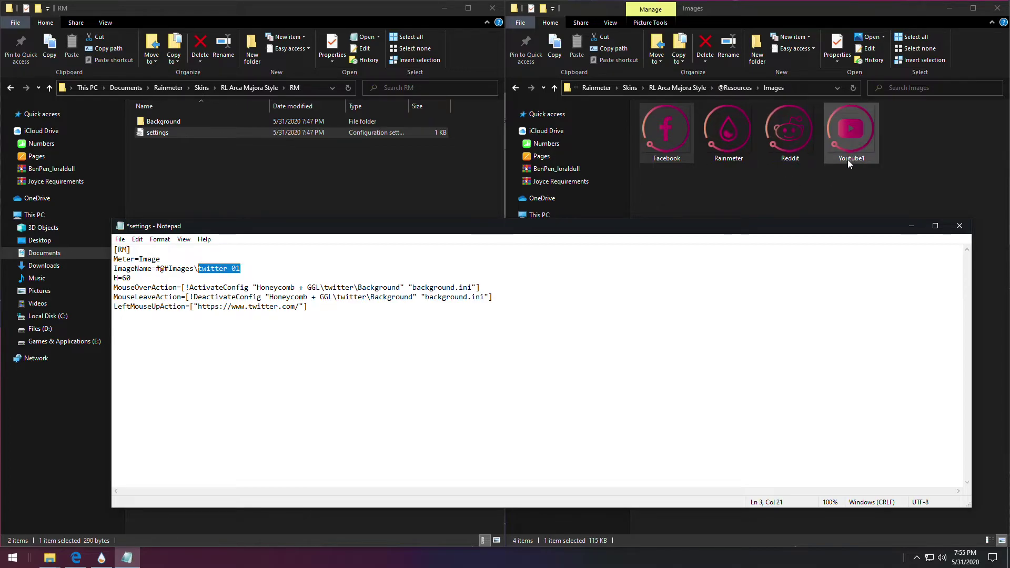
type("Ra")
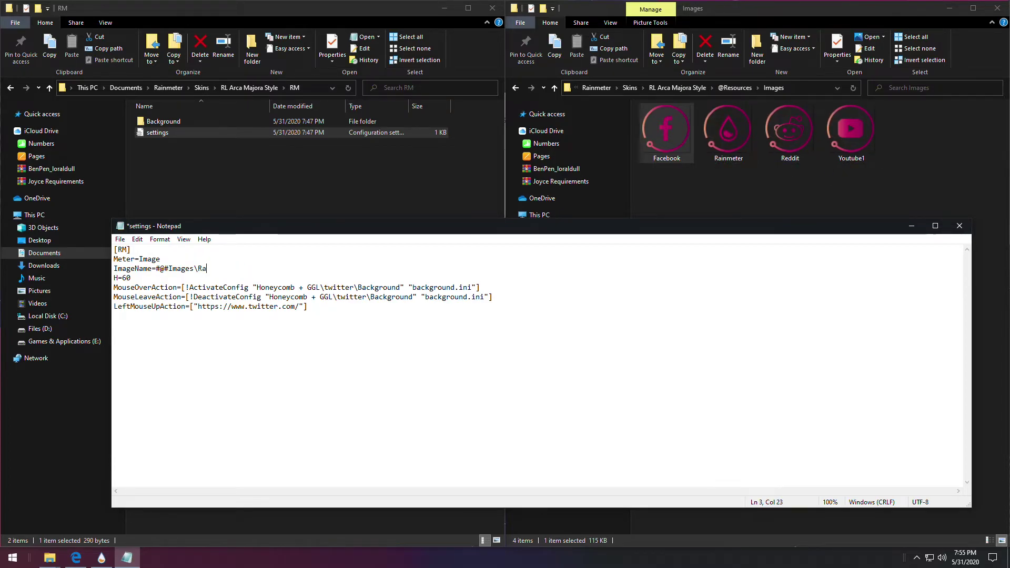
type("inmeter.png")
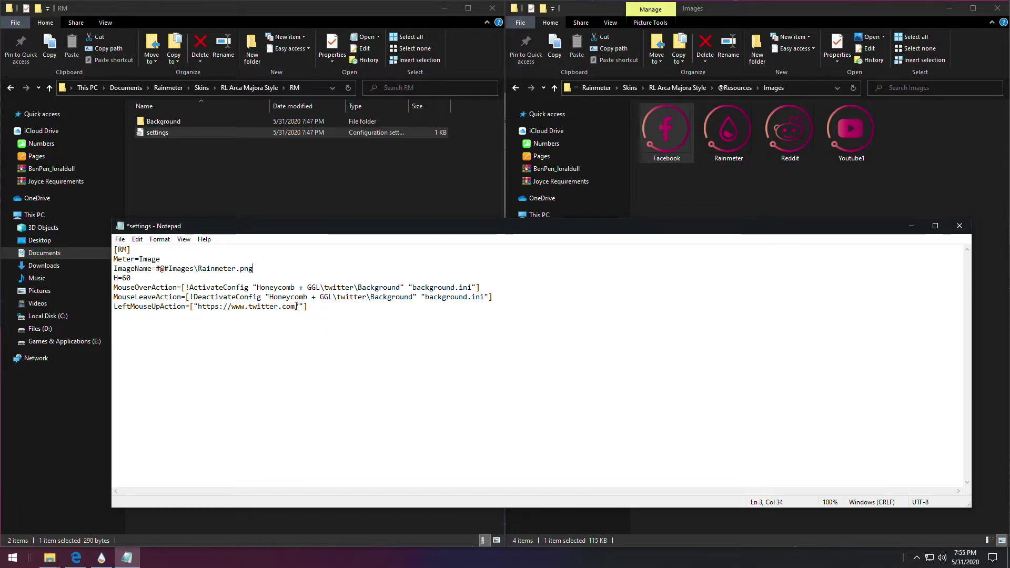
- Replace the LeftMouseUpAction link in the settings file with the !Manage command, then save and close the file
left_click_drag(305, 307, 193, 307)
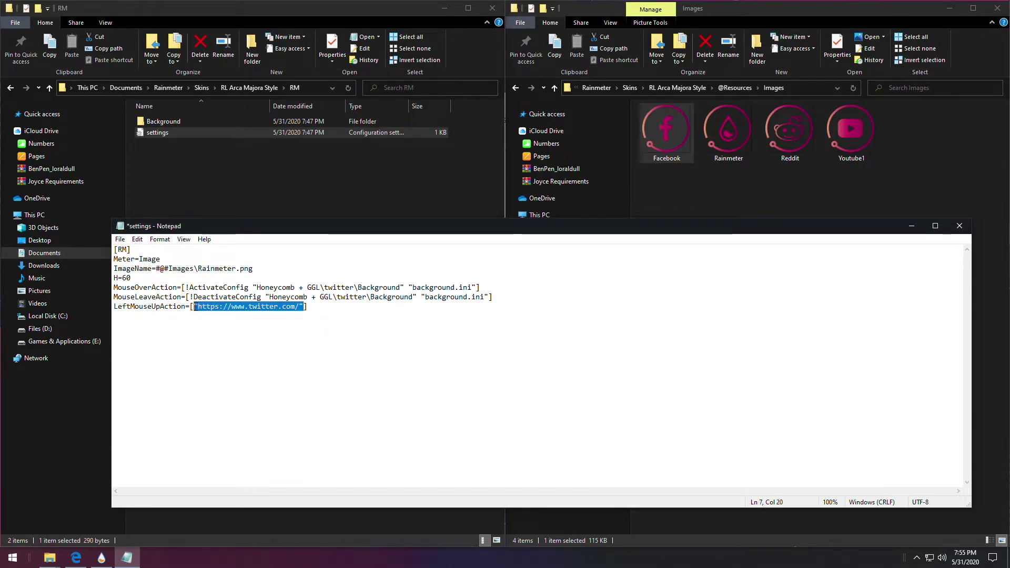
type("!Manage")
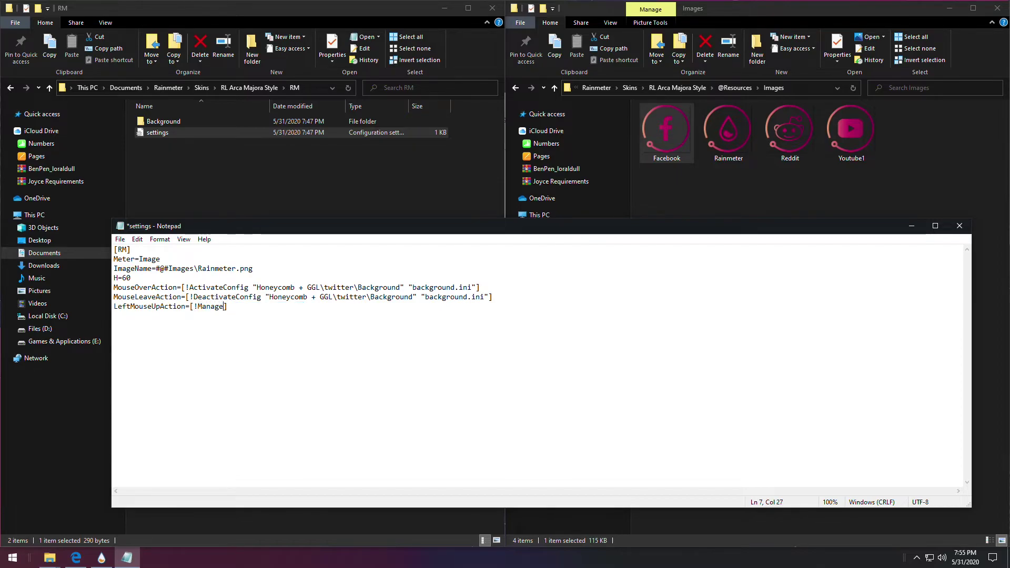
left_click(119, 239)
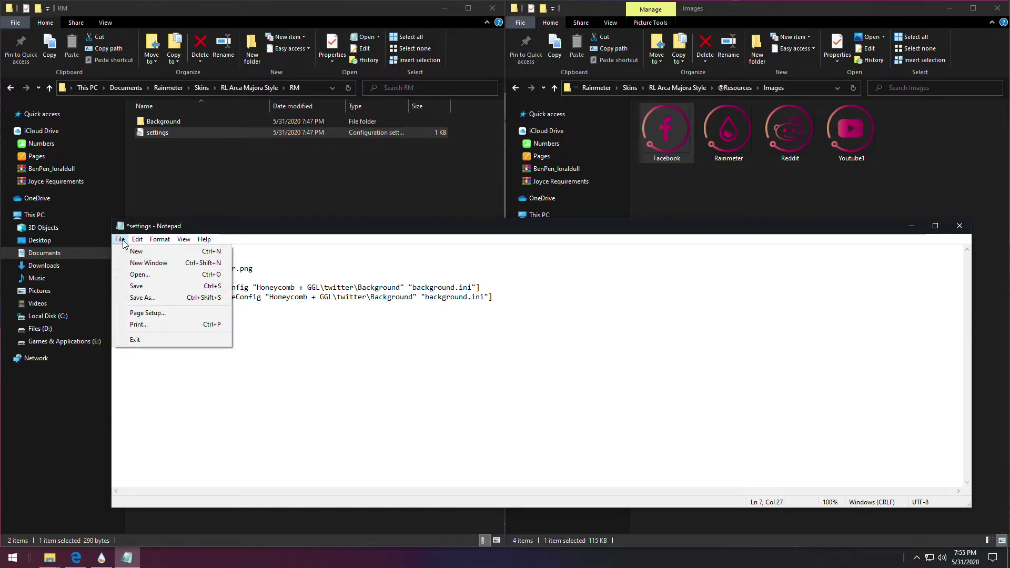
left_click(157, 288)
key("alt+F4")
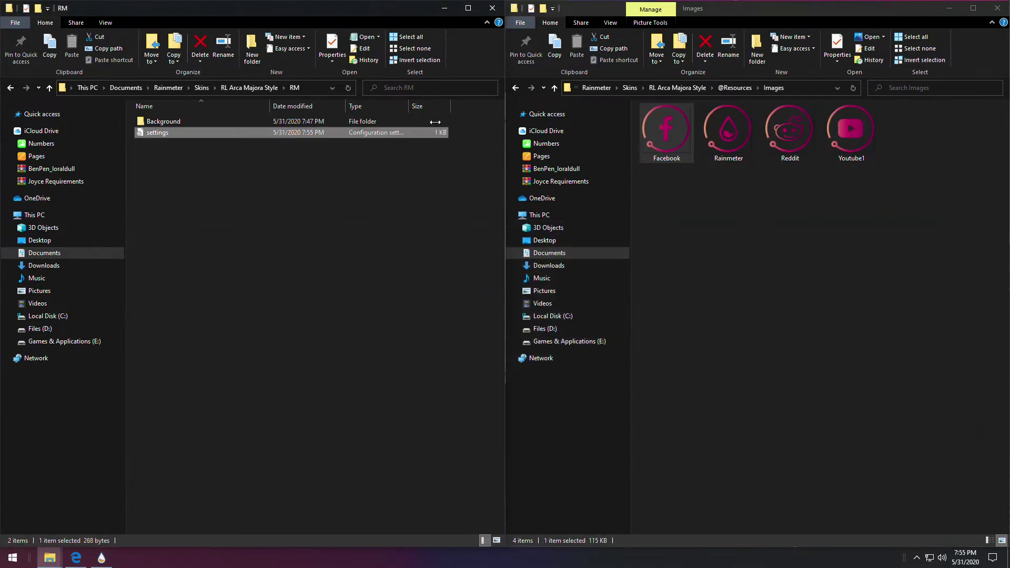
- Open the Youtube skin folder and rename its instagram configuration file as youtube
left_click(11, 88)
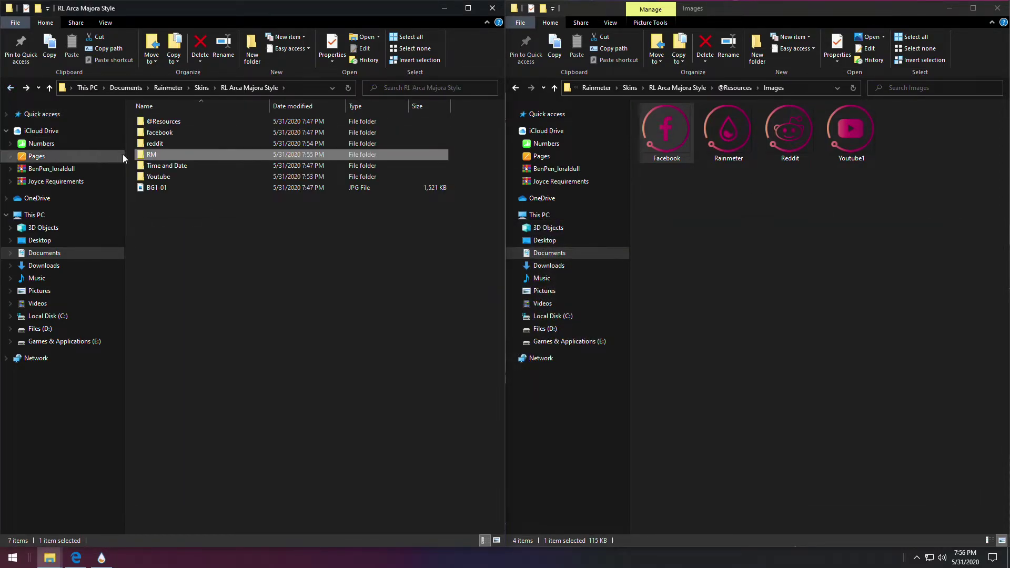
double_click(178, 177)
left_click(174, 135)
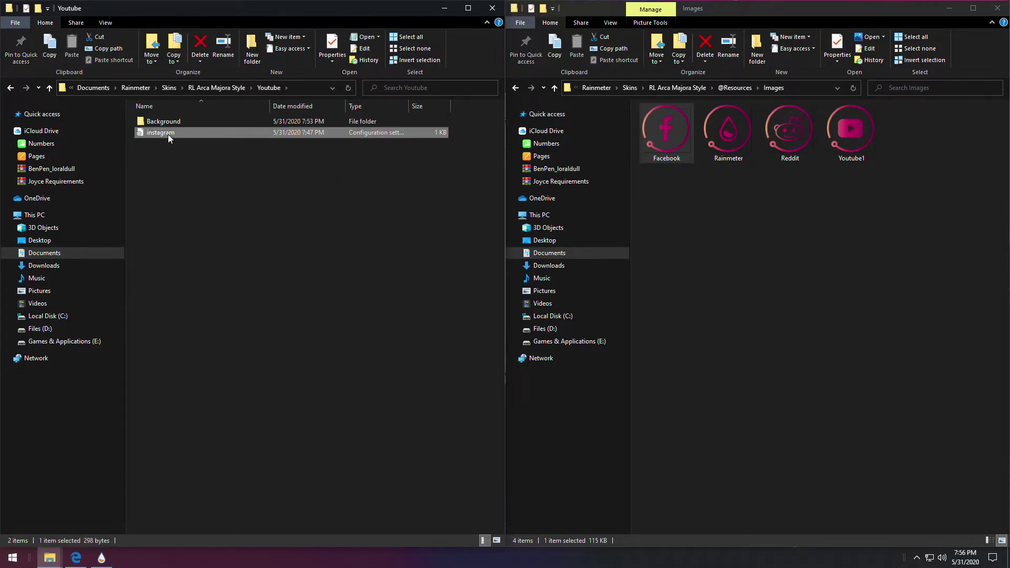
key("F2")
type("yo")
key("Return")
key("F2")
type("youtube")
left_click(173, 157)
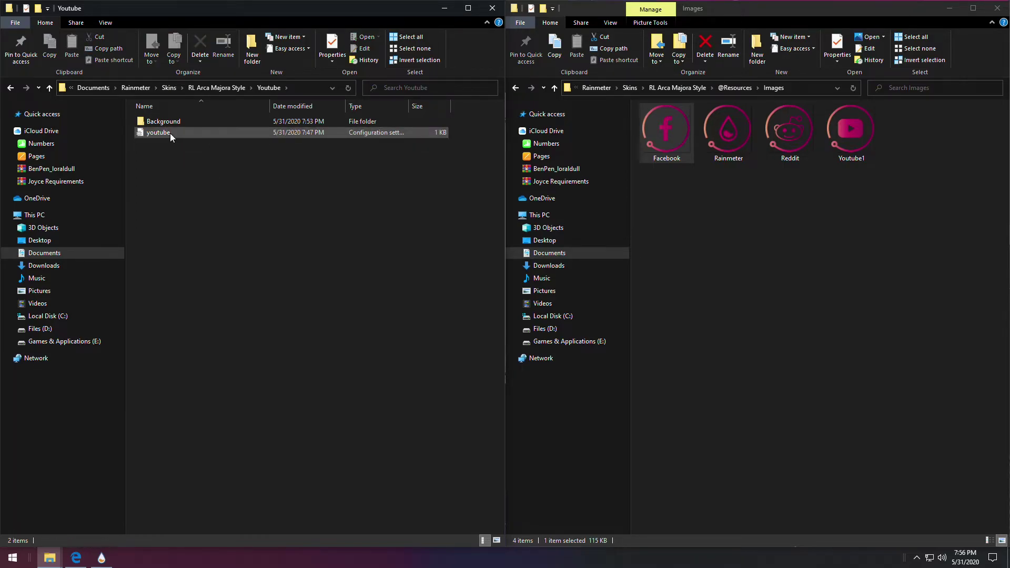
- Open the youtube configuration file, rename its section to youtube and set the ImageName file to Youtube1.png
double_click(169, 134)
left_click_drag(153, 249, 118, 250)
type("yout")
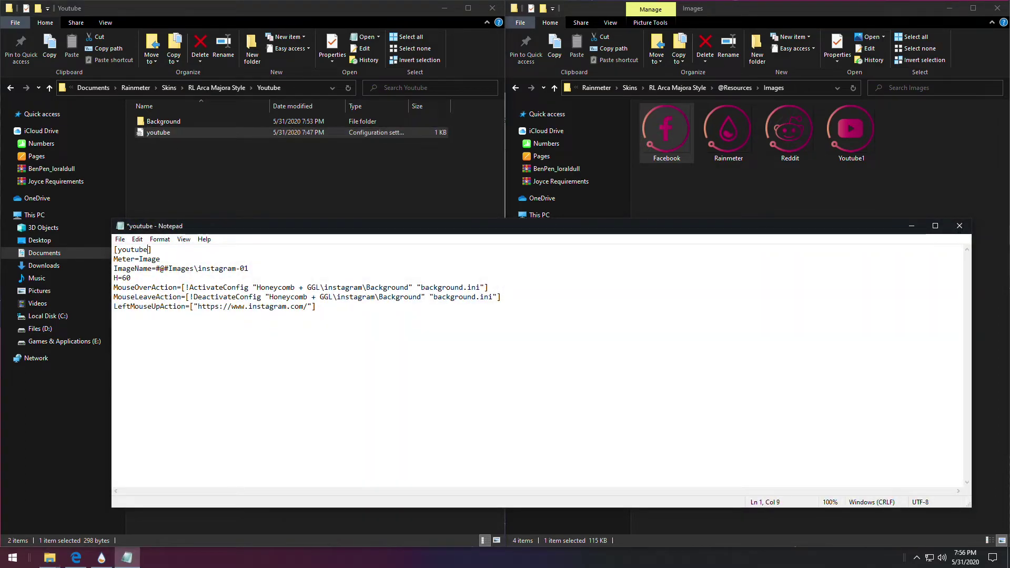
left_click_drag(248, 269, 199, 269)
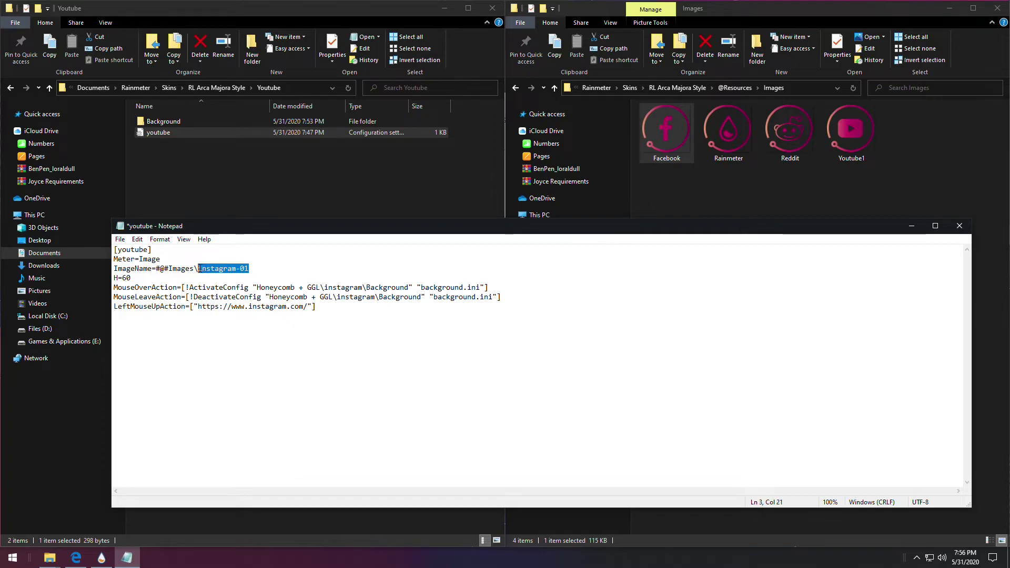
type("You")
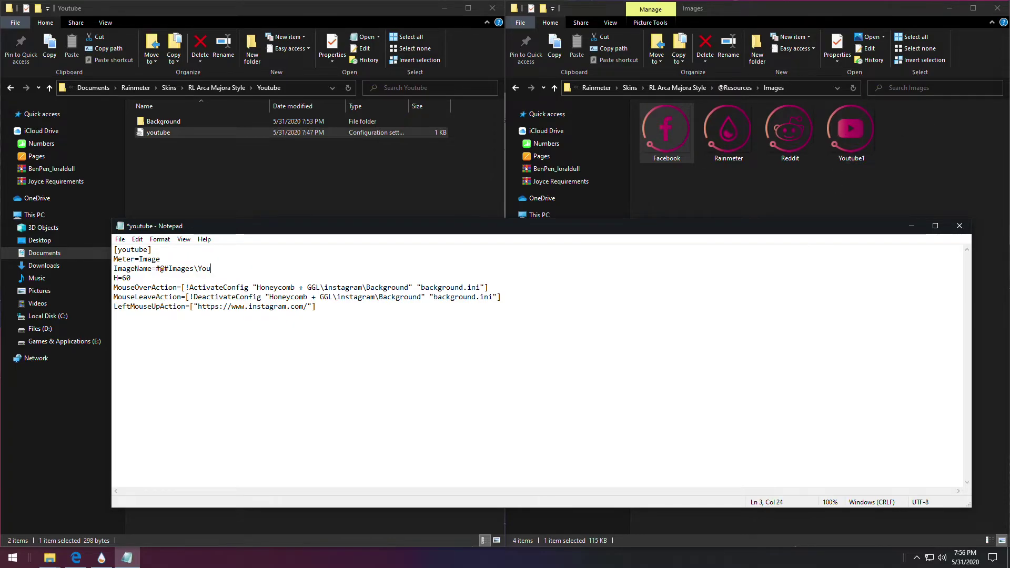
type("tube1.p")
left_click_drag(309, 308, 252, 310)
key("BackSpace")
key("BackSpace")
type("youtube")
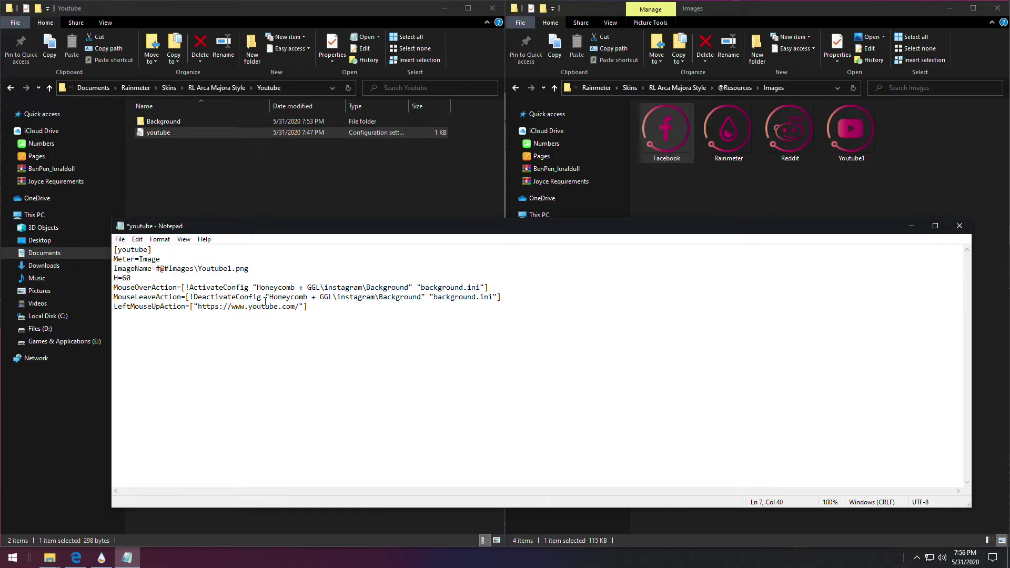
left_click(119, 239)
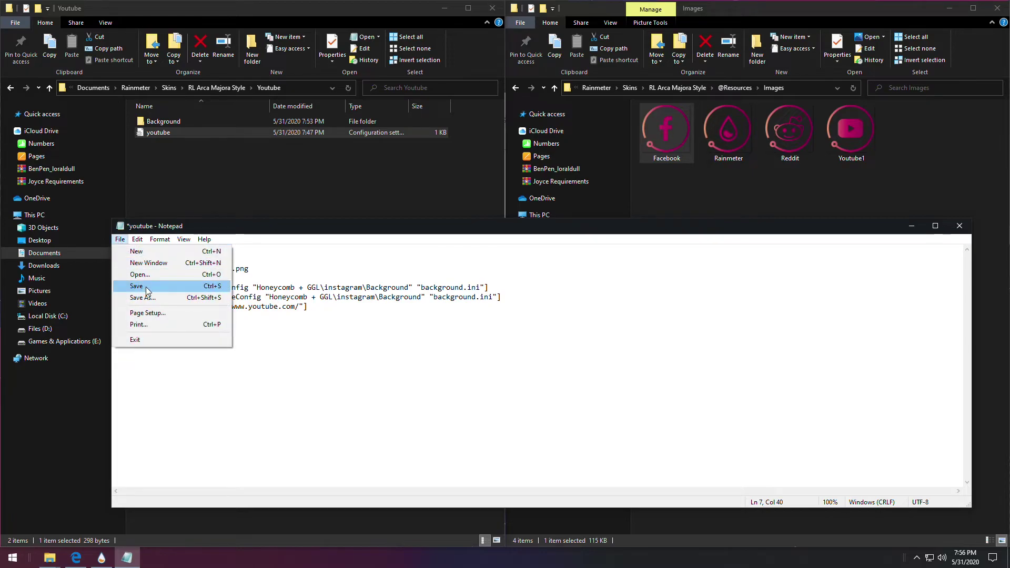
left_click(148, 284)
left_click(959, 226)
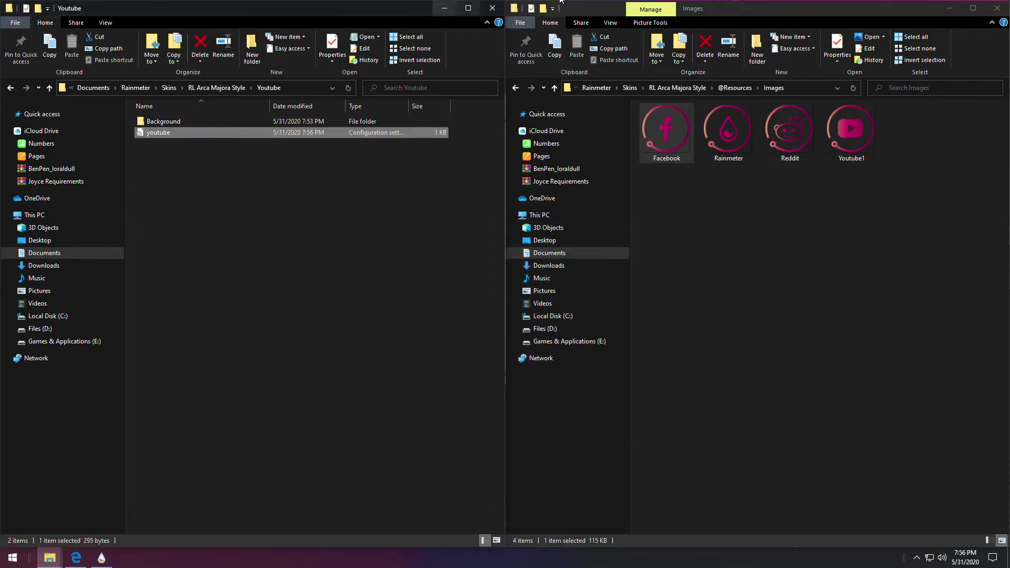
- Close the Images folder window, minimize the Youtube one and refresh all skins in Manage Rainmeter
left_click(997, 8)
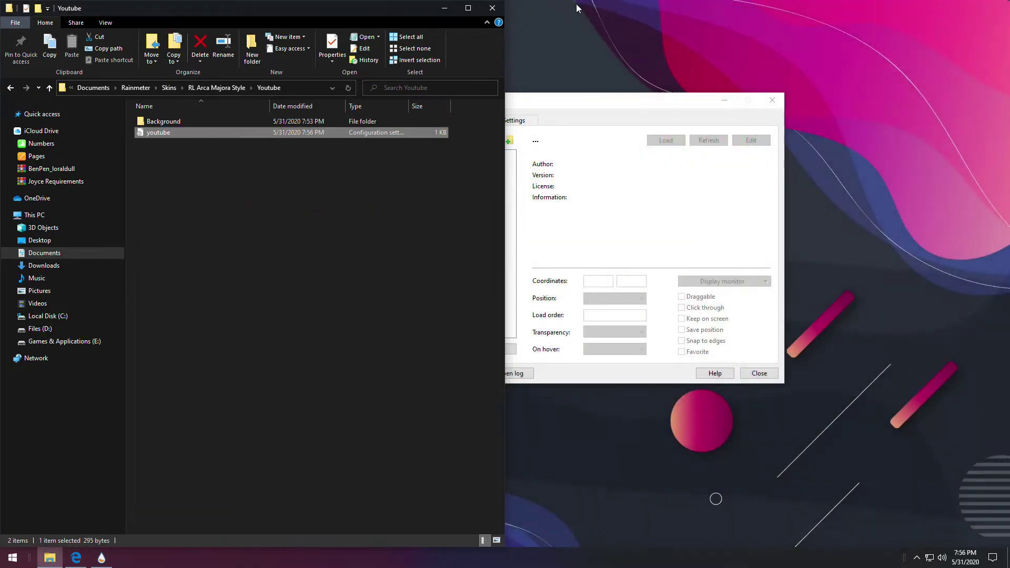
left_click(442, 8)
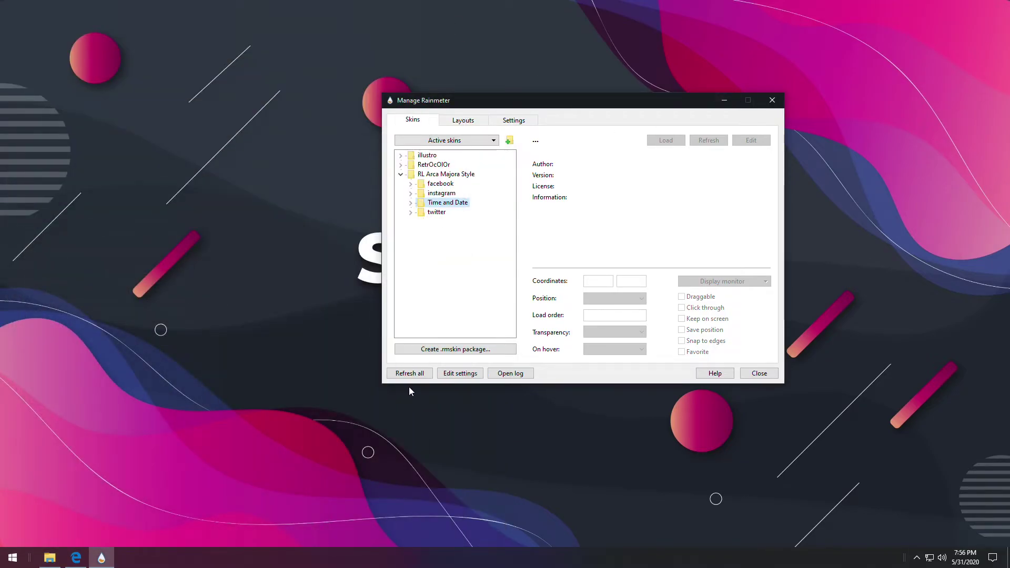
left_click(416, 376)
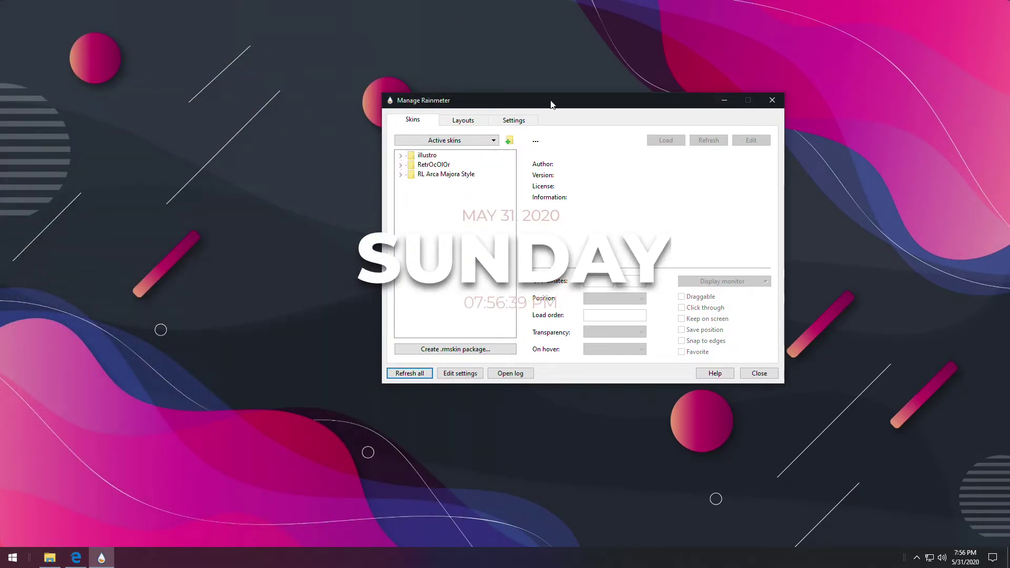
left_click(531, 106)
- Load facebook.ini from the RL Arca Majora Style skins and set its coordinates to 806, 625
left_click(400, 174)
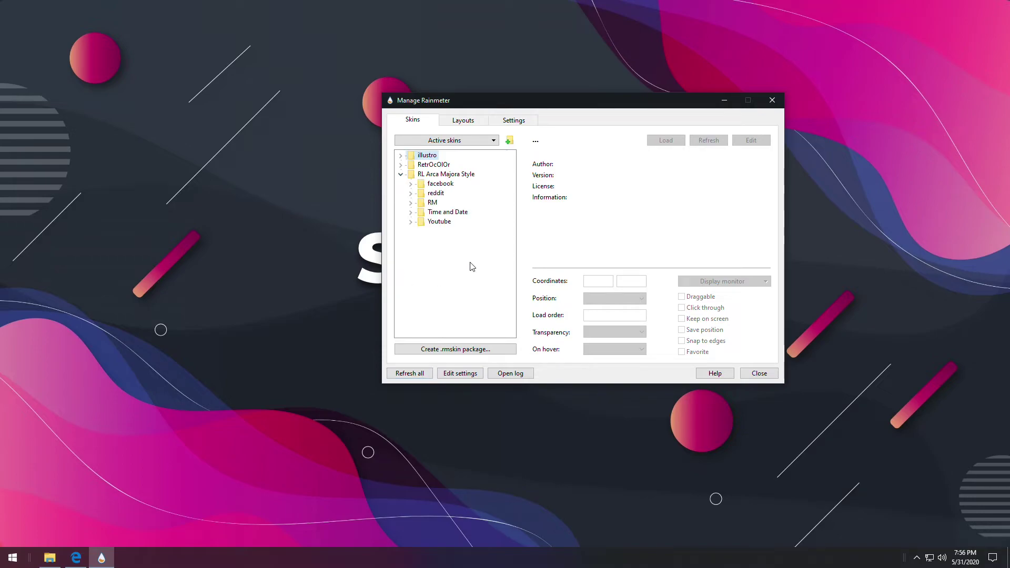
left_click(411, 183)
left_click(454, 202)
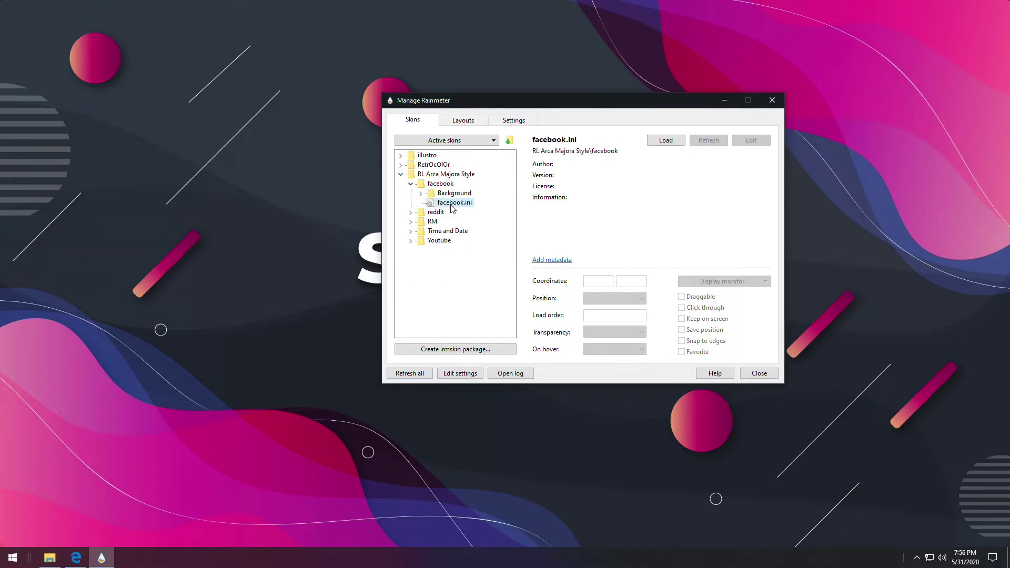
left_click(657, 141)
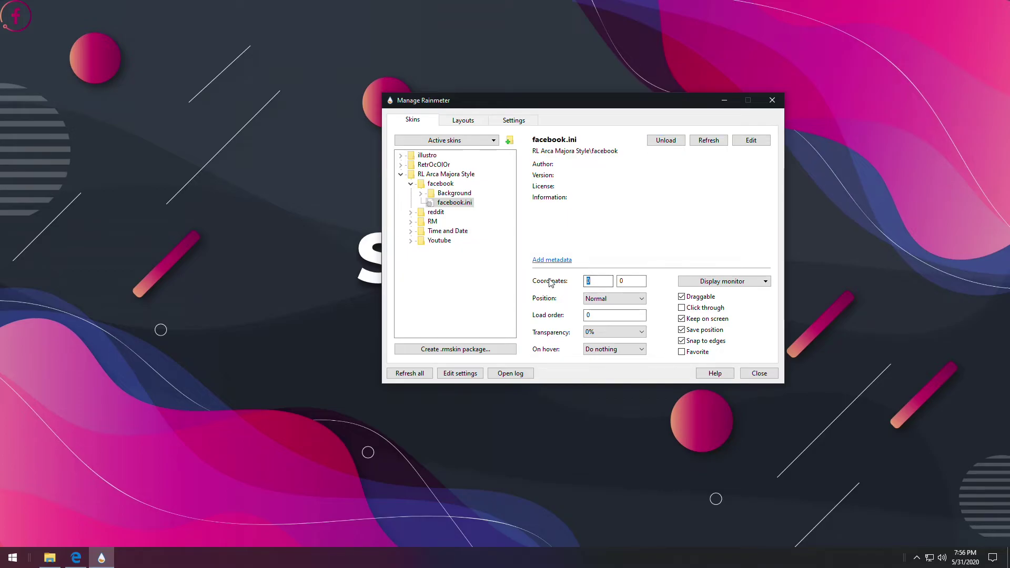
type("806")
key("Tab")
type("625")
- Load reddit.ini from the reddit skin folder and set its coordinates to 982, 625
left_click(411, 212)
left_click(448, 232)
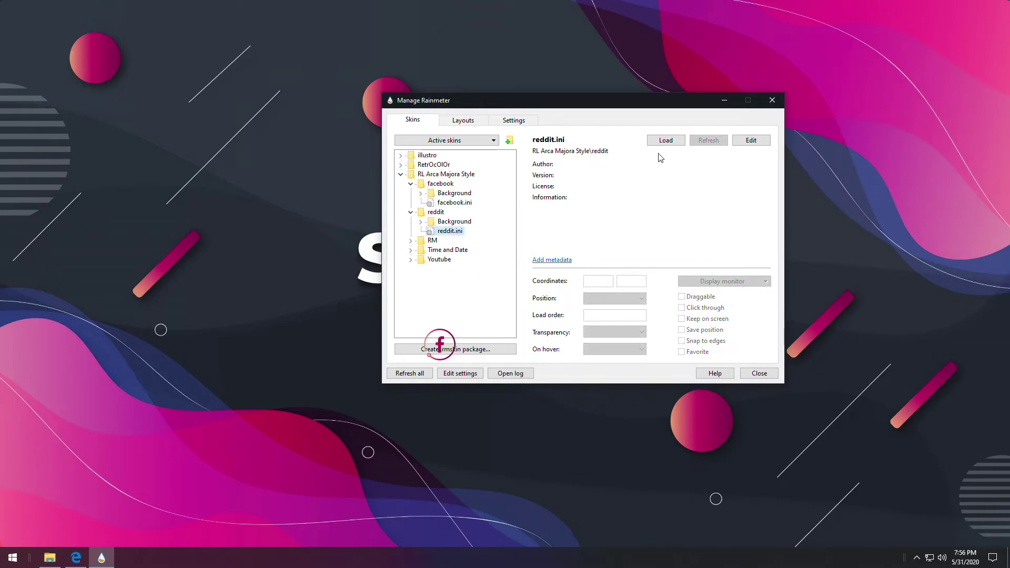
left_click(666, 140)
double_click(594, 282)
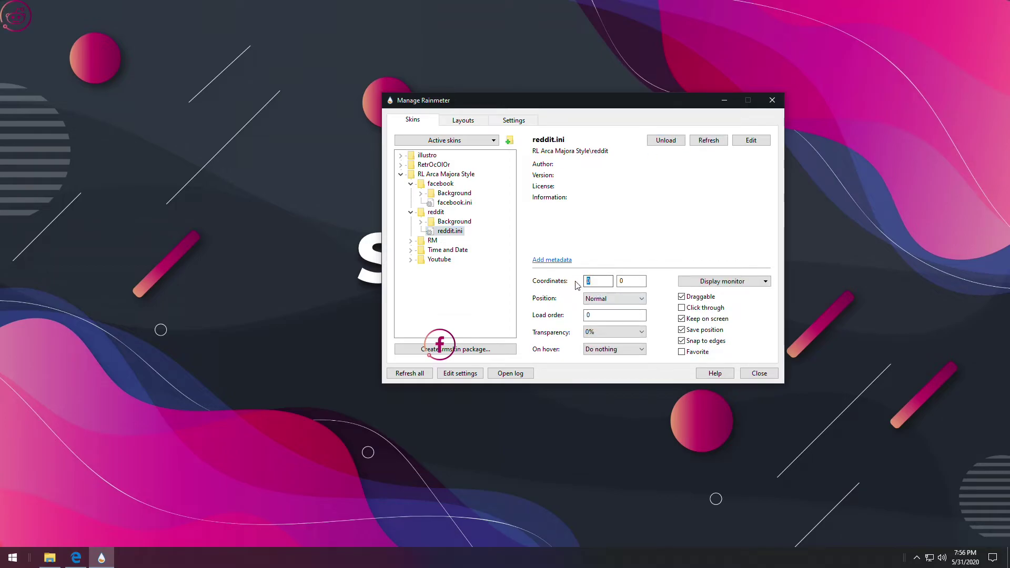
type("982")
left_click(628, 283)
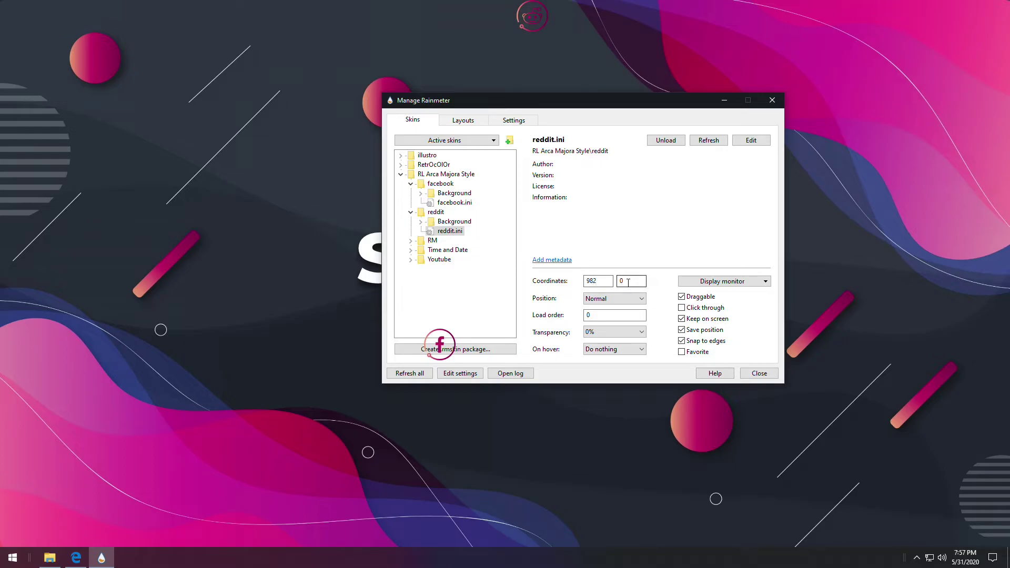
type("625")
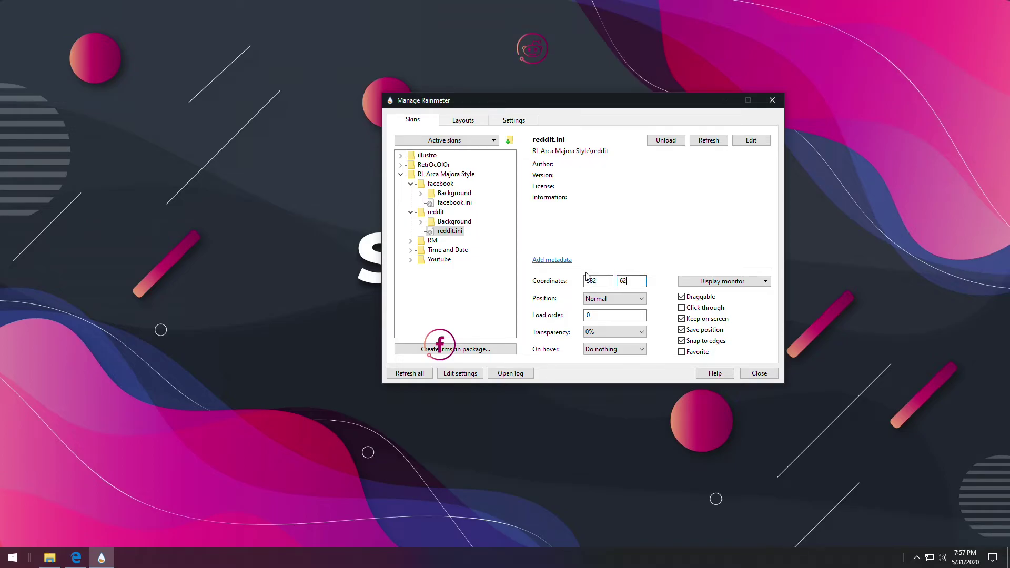
- Turn off the Draggable option for the reddit.ini and facebook.ini skins
left_click(681, 297)
left_click(454, 203)
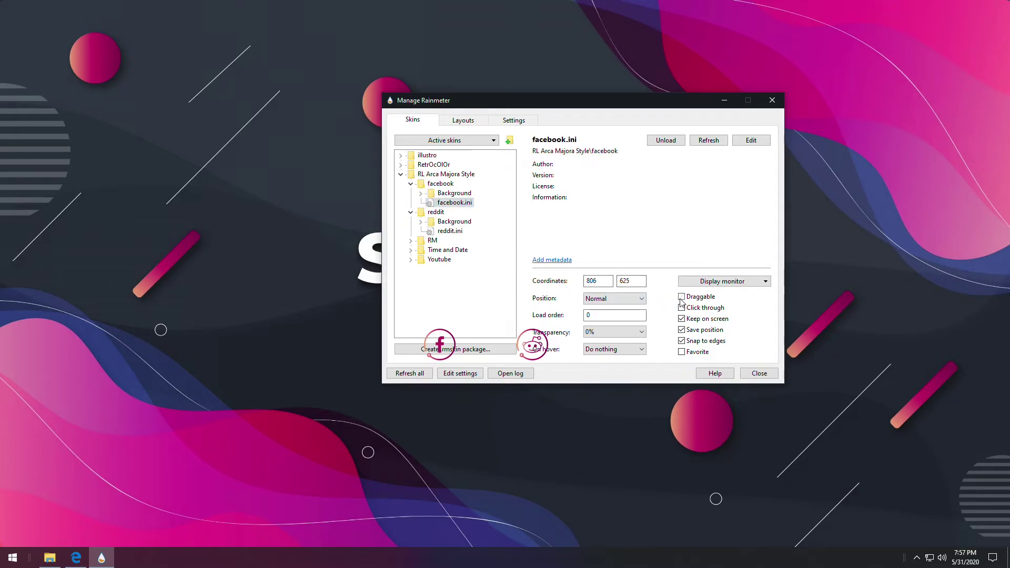
- Load settings.ini from the RM skin folder as a non-draggable skin at coordinates 1069, 625
left_click(410, 240)
left_click(452, 260)
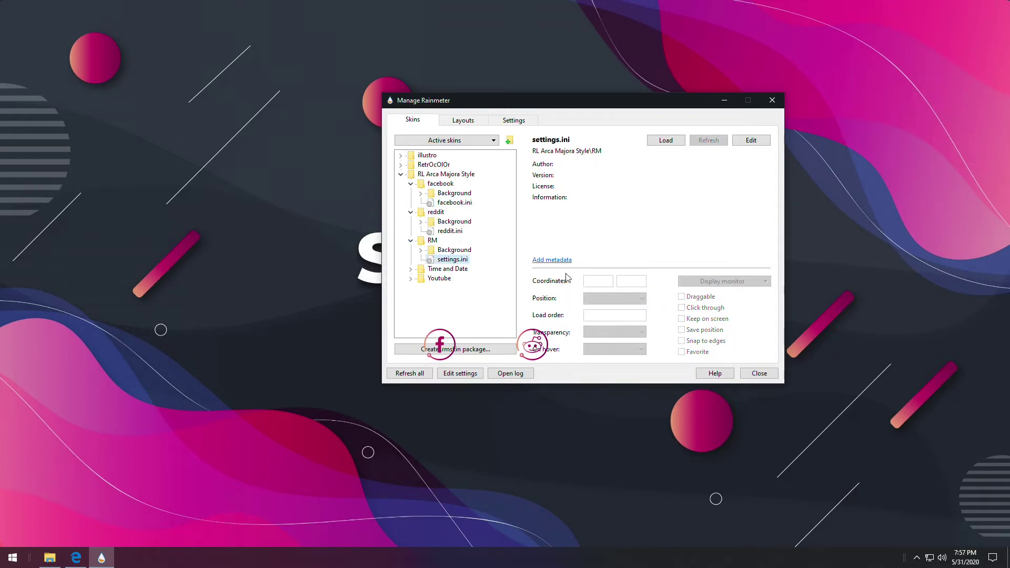
left_click(665, 140)
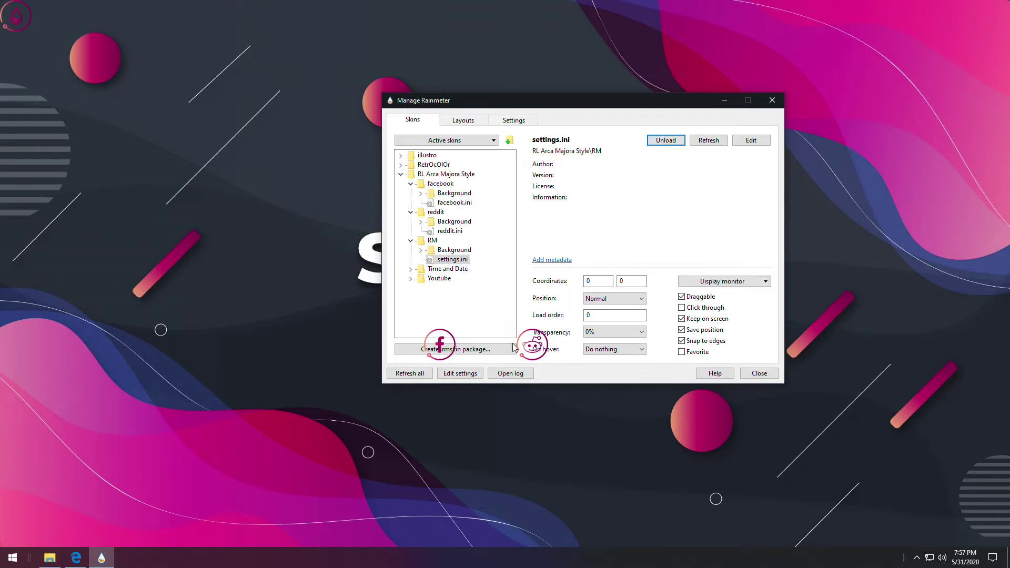
double_click(588, 281)
type("1069")
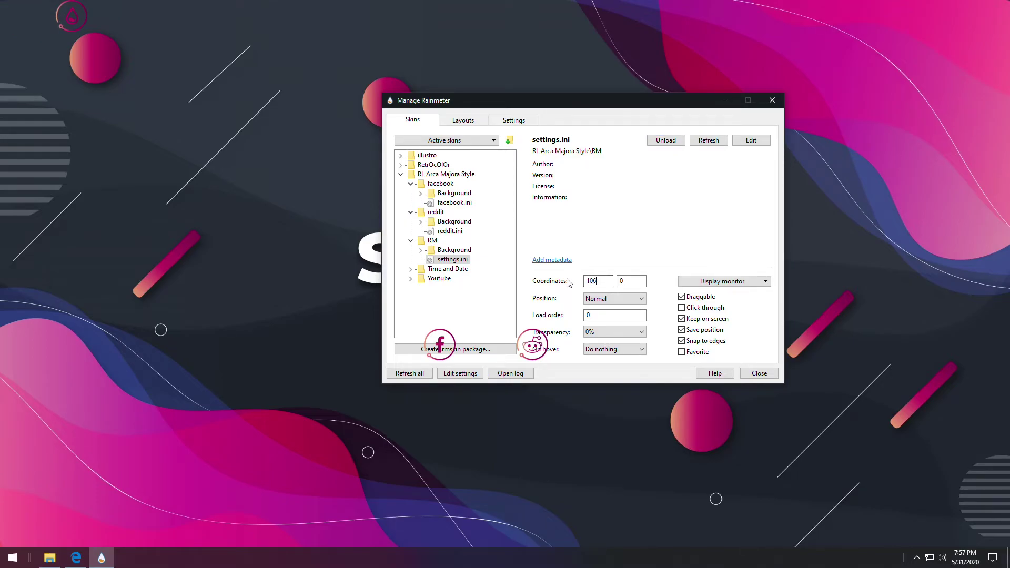
type("625")
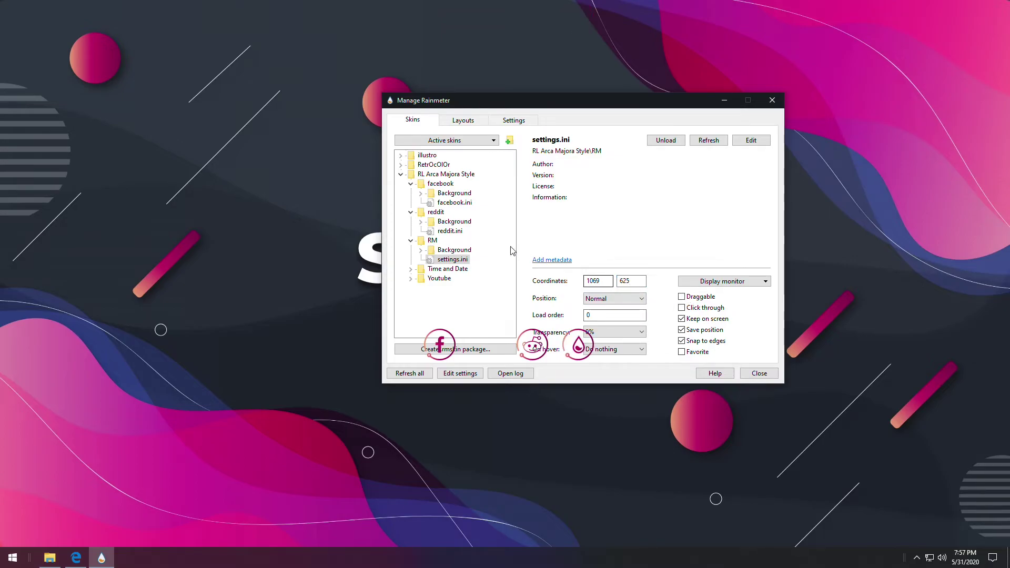
- Load youtube.ini from the Youtube skin folder as a non-draggable skin at coordinates 894, 625
left_click(411, 279)
left_click(449, 297)
left_click(665, 140)
left_click(602, 282)
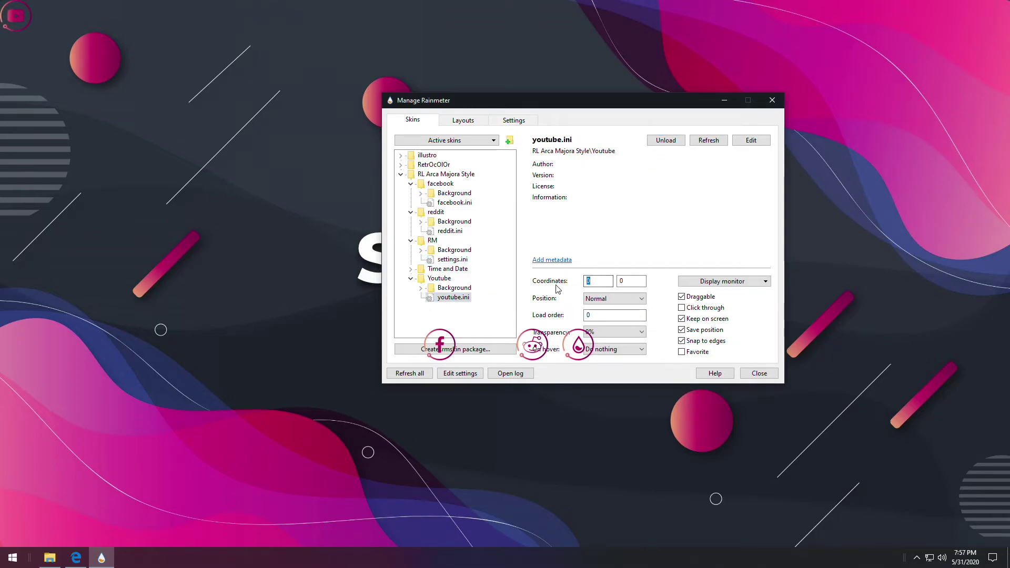
type("894")
left_click(628, 281)
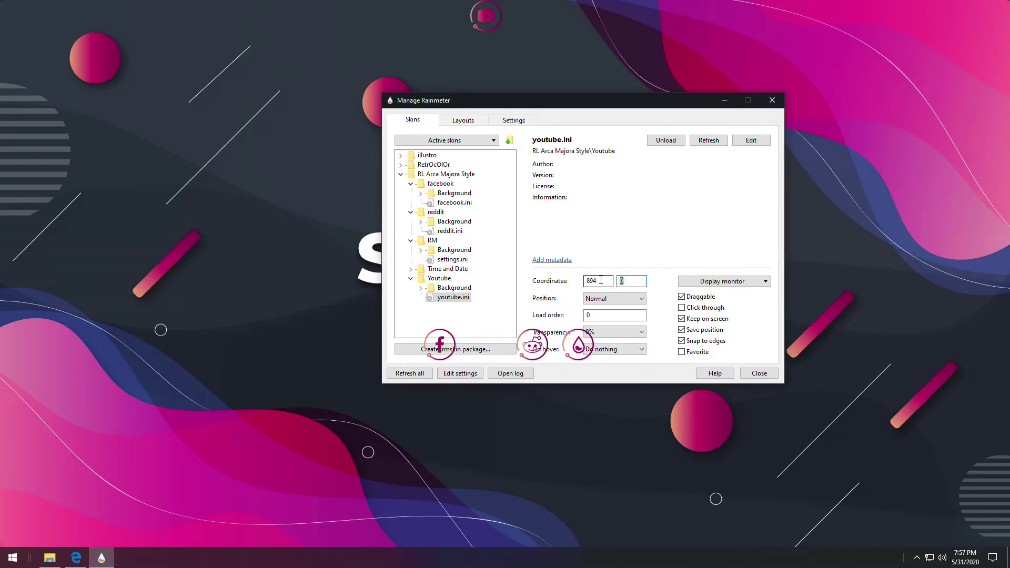
type("625")
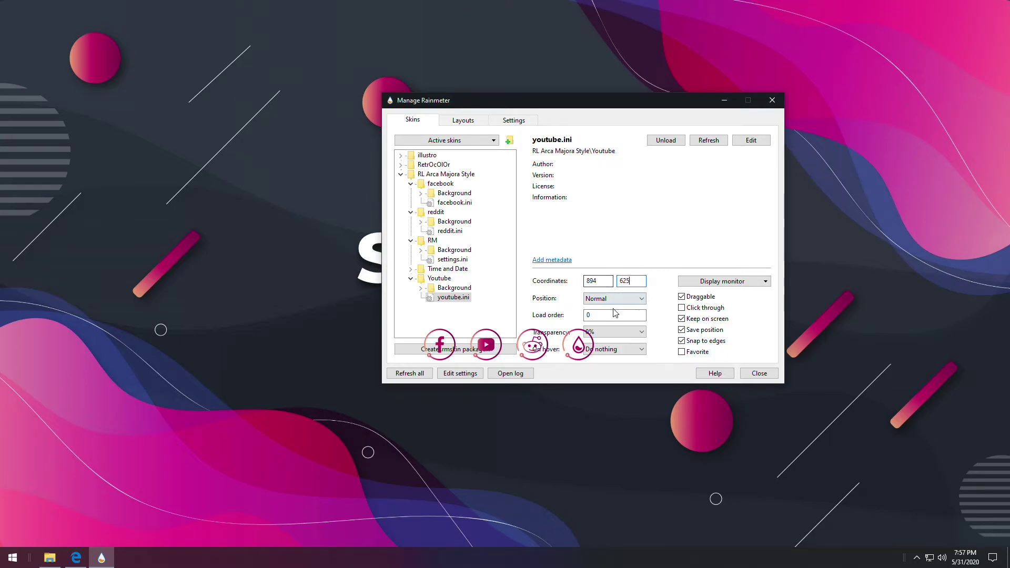
left_click(681, 297)
- Load Visualizer.ini from the RetrOcOlOr skins and set its coordinates to 605, 320
left_click_drag(569, 109, 727, 21)
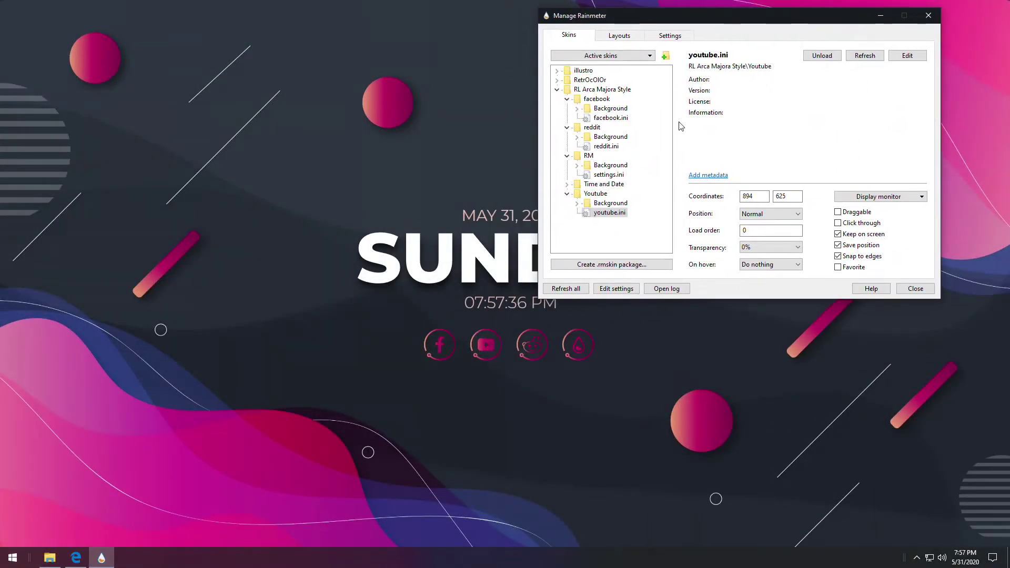
left_click(557, 89)
left_click(556, 80)
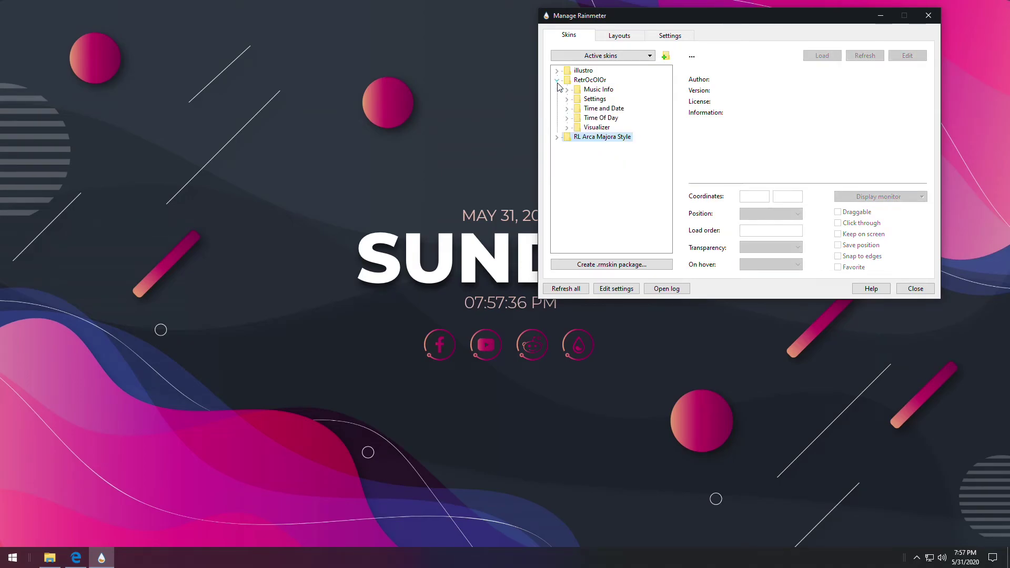
left_click(567, 127)
left_click(610, 137)
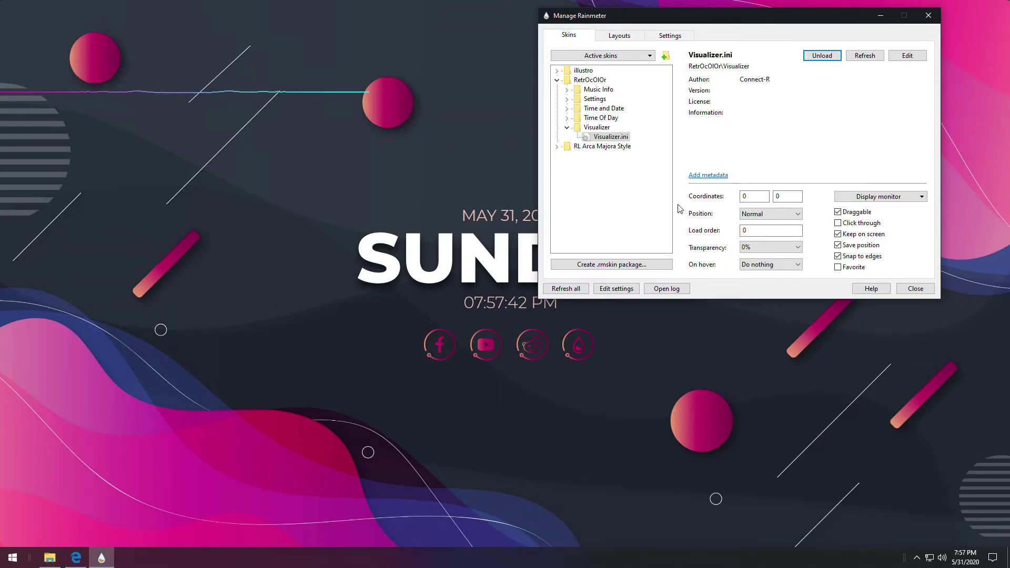
left_click(729, 196)
type("605")
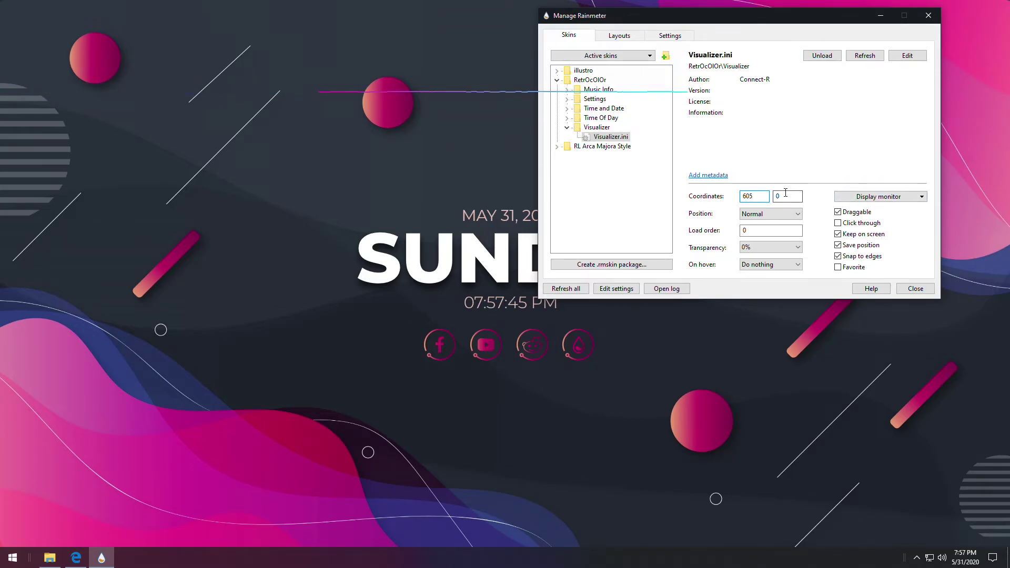
type("320")
- Set the Visualizer.ini skin's position to Bottom and turn off its Draggable option
left_click(778, 214)
left_click(768, 232)
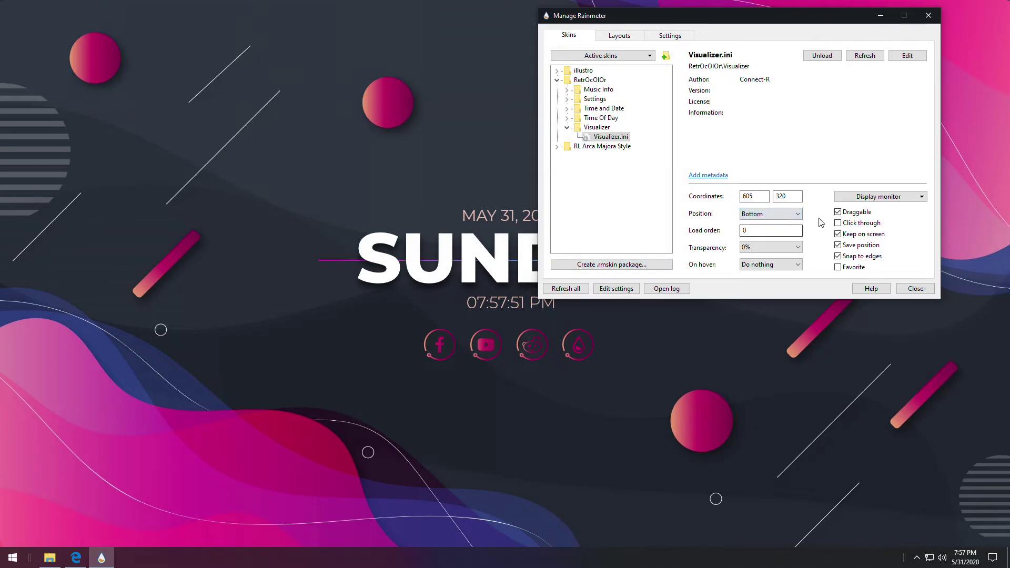
left_click(838, 211)
- Set BarWidth to 720 in the Visualizer.ini file, save and close it, and refresh the skin
left_click(906, 57)
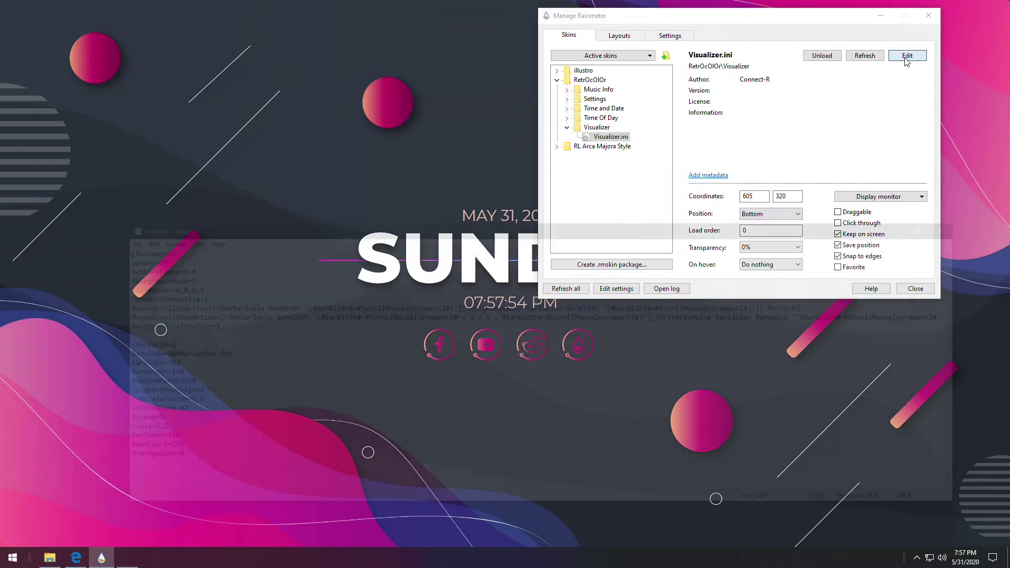
double_click(159, 363)
type("72")
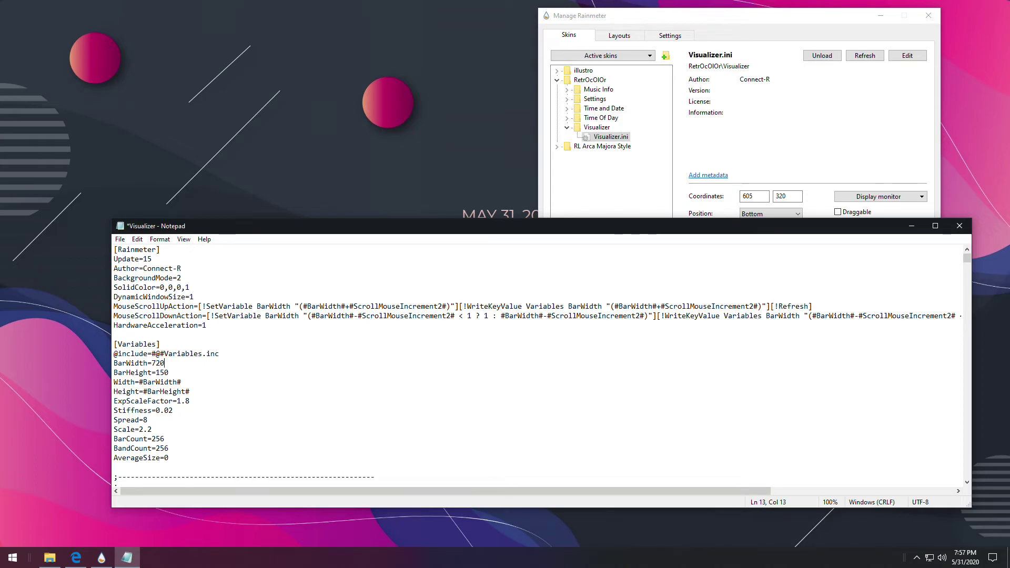
left_click(120, 239)
left_click(153, 287)
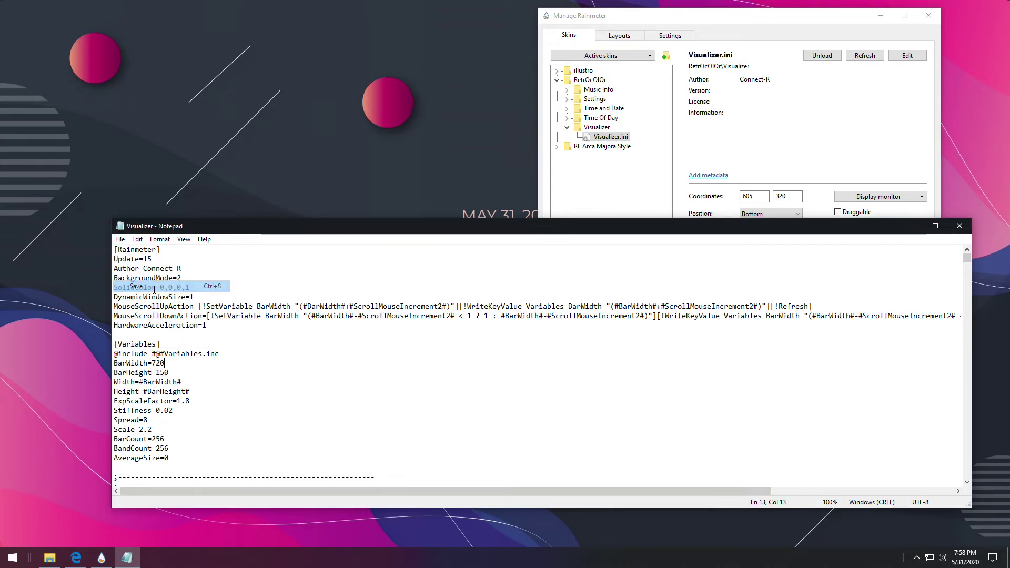
left_click(960, 226)
left_click(865, 55)
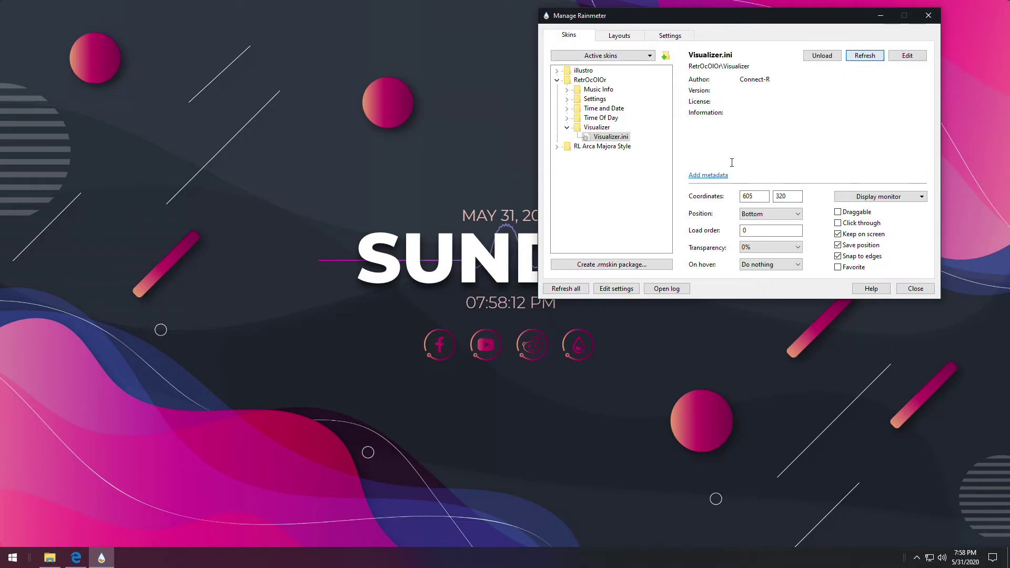
- Load Time Of Day.ini from the RetrOcOlOr skins and set its coordinates to 1374, 320
left_click(566, 119)
left_click(615, 127)
left_click(821, 56)
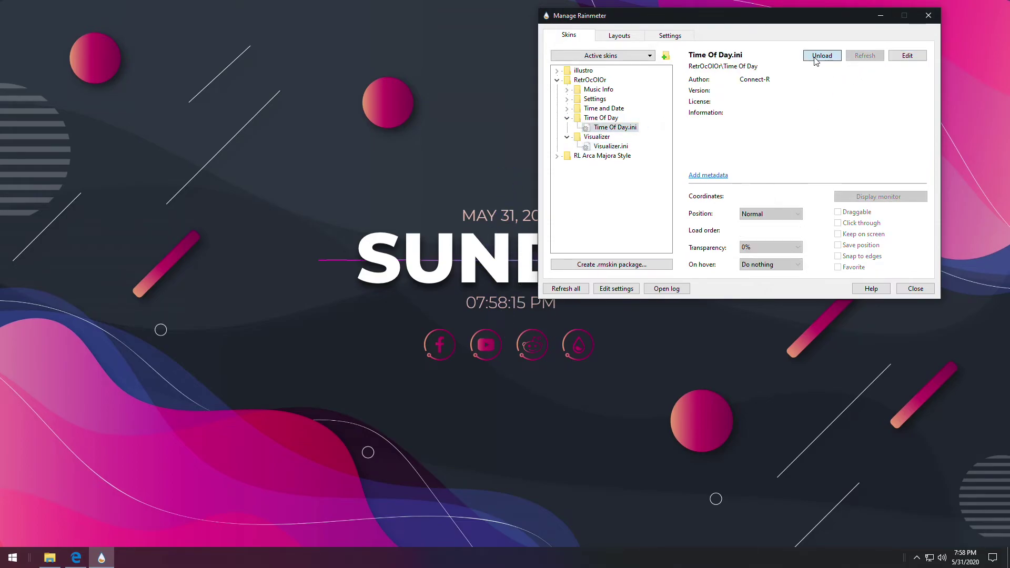
double_click(753, 196)
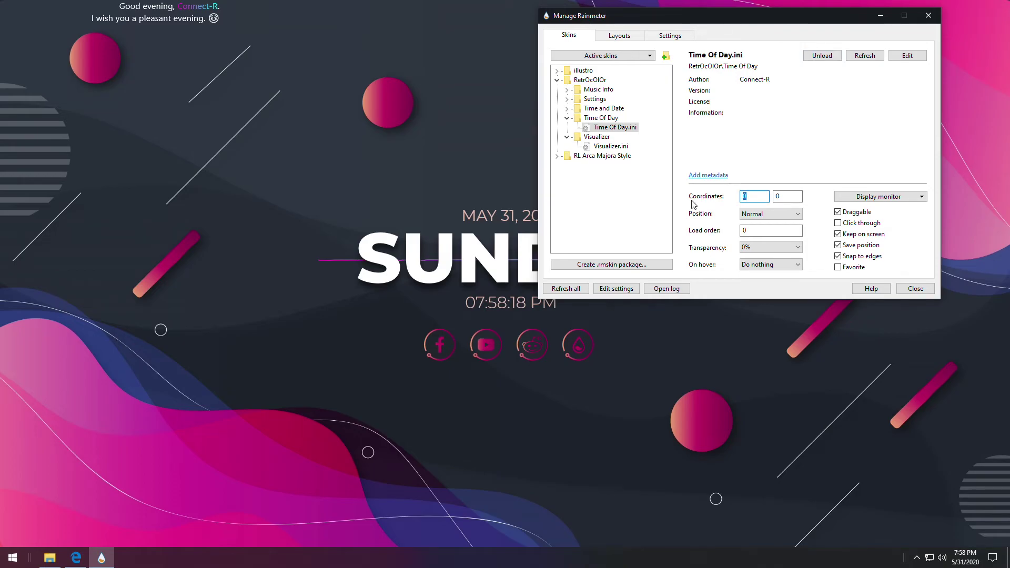
type("1374")
key("Tab")
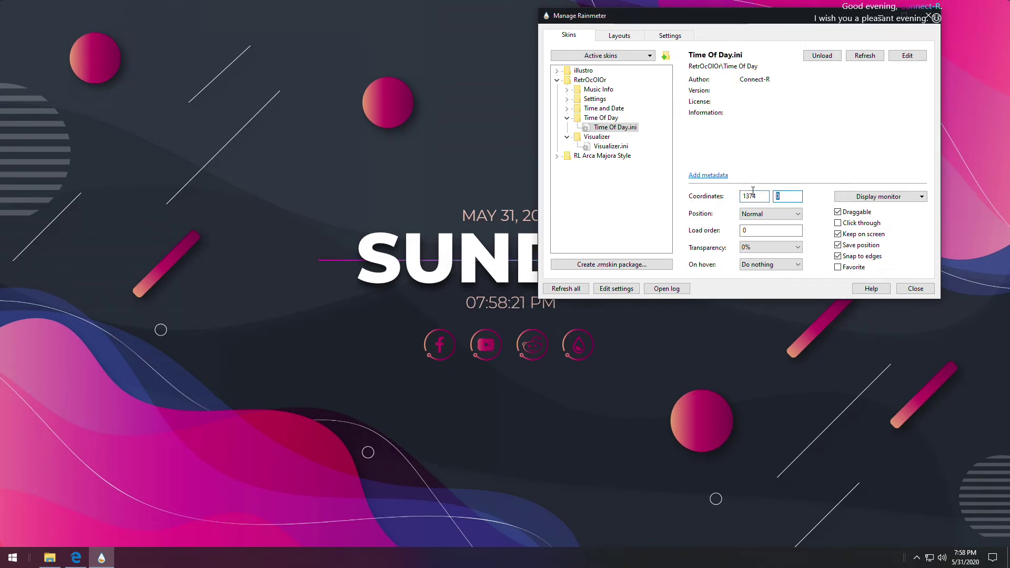
type("320")
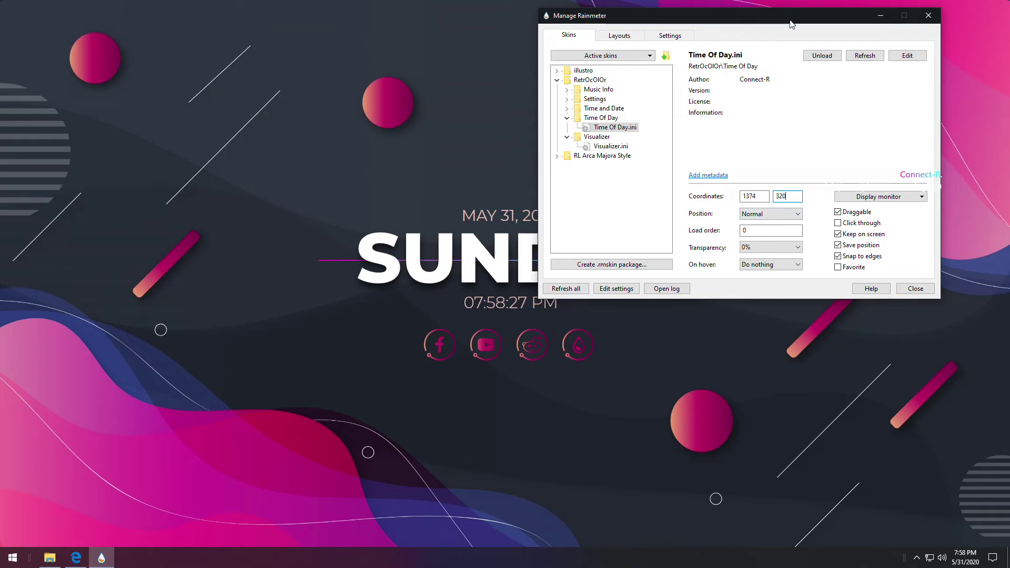
- Move the Manage Rainmeter window off the greeting and set Time Of Day.ini's vertical coordinate to 969
left_click_drag(792, 21, 522, 61)
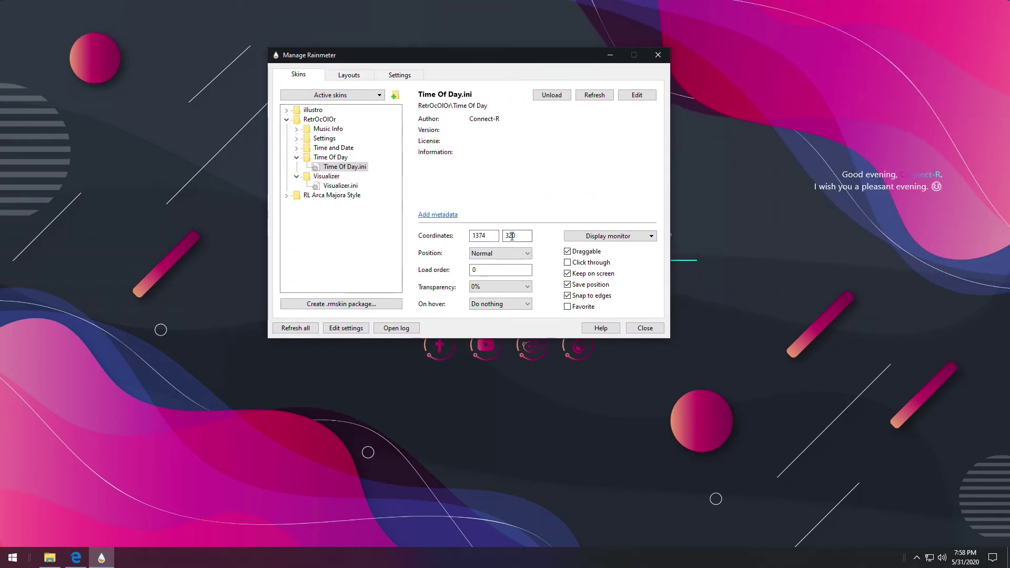
type("969")
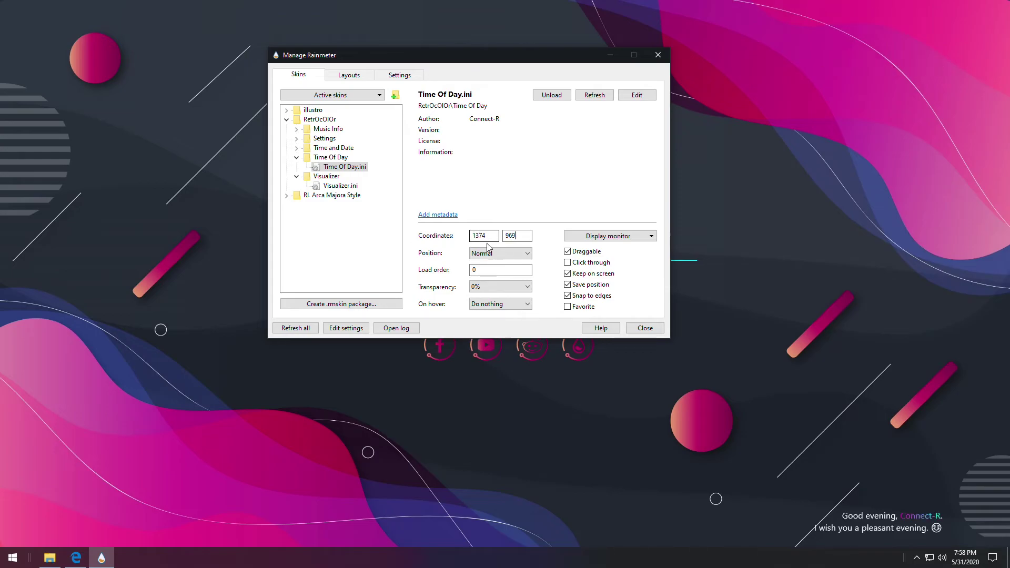
key("Tab")
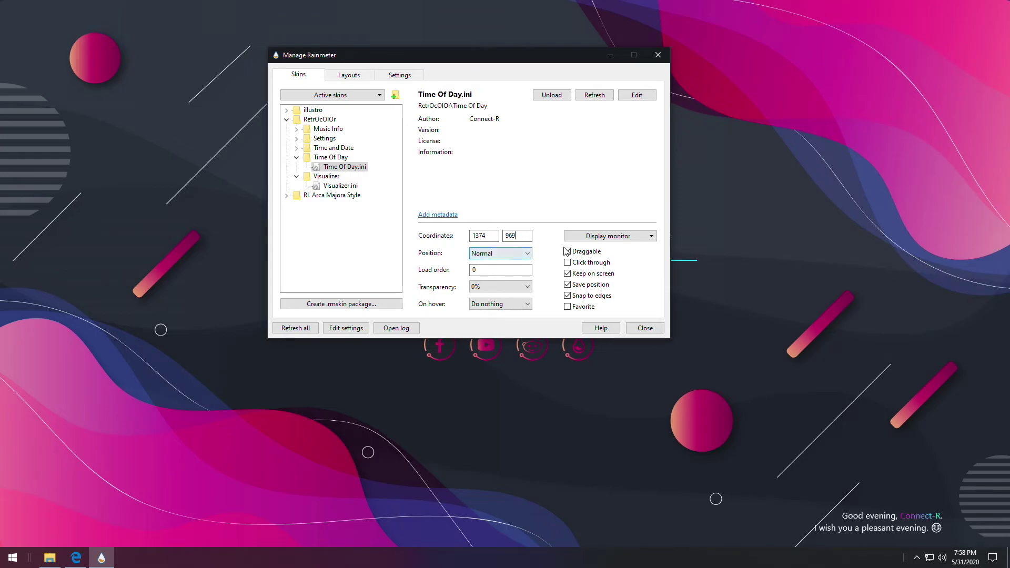
- Collapse the open RetrOcOlOr subfolders and load Music Info.ini from the Music Info folder
left_click(296, 157)
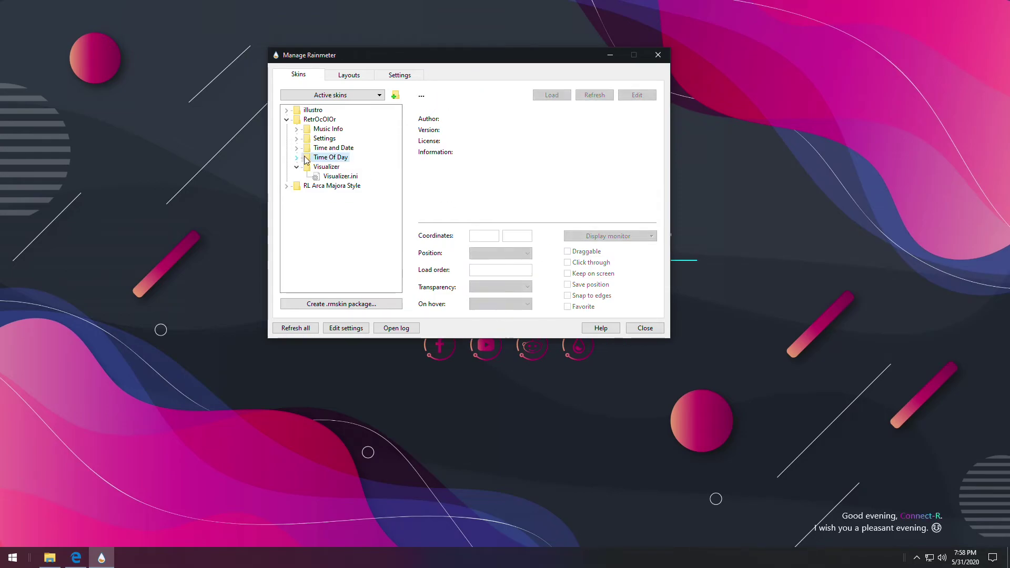
left_click(296, 166)
left_click(296, 138)
left_click(311, 147)
left_click(296, 138)
left_click(296, 129)
left_click(342, 137)
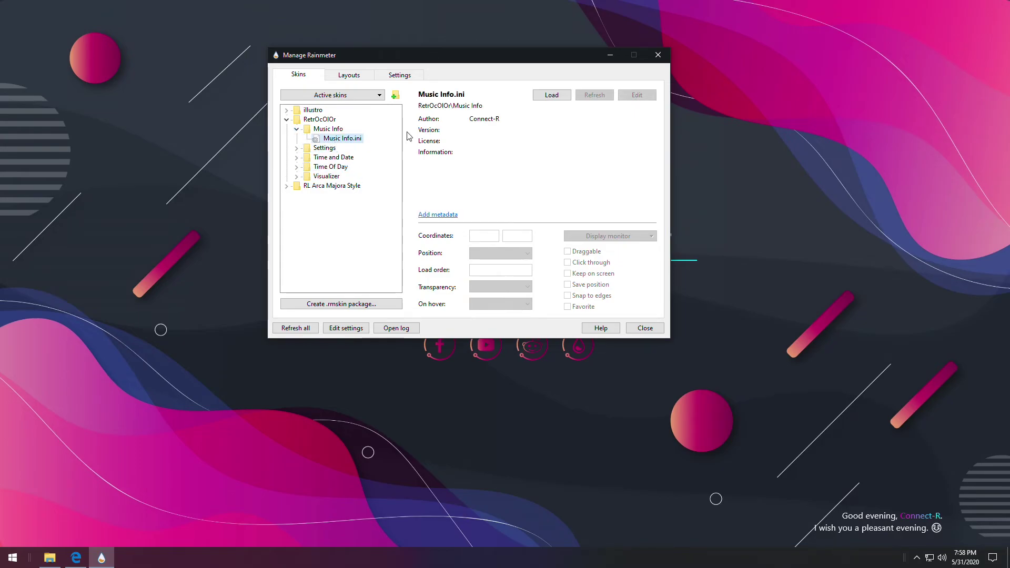
left_click(551, 95)
- Set the Music Info.ini skin's coordinates to 802, 706 and turn off its Draggable option
double_click(480, 235)
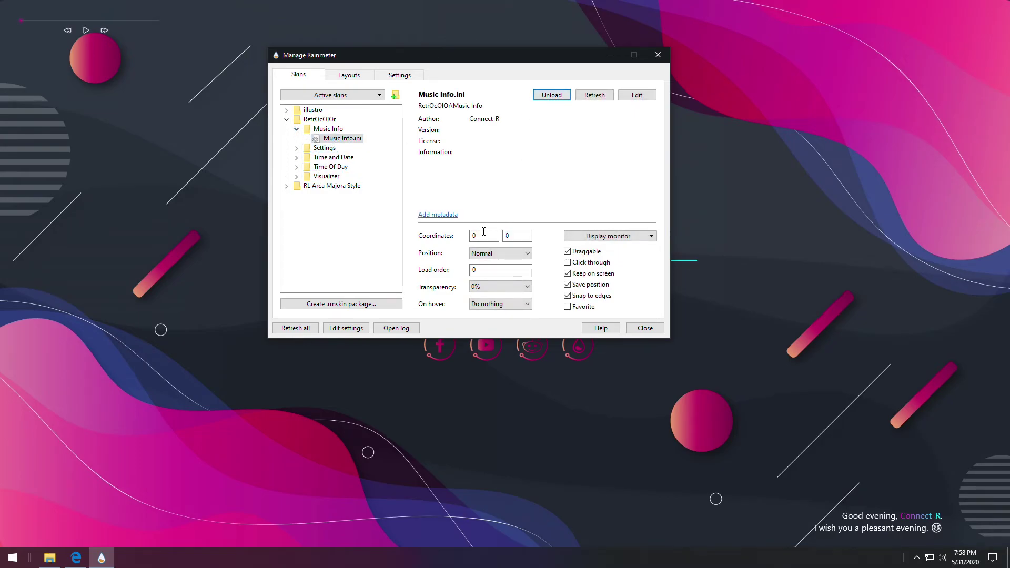
type("802")
key("Tab")
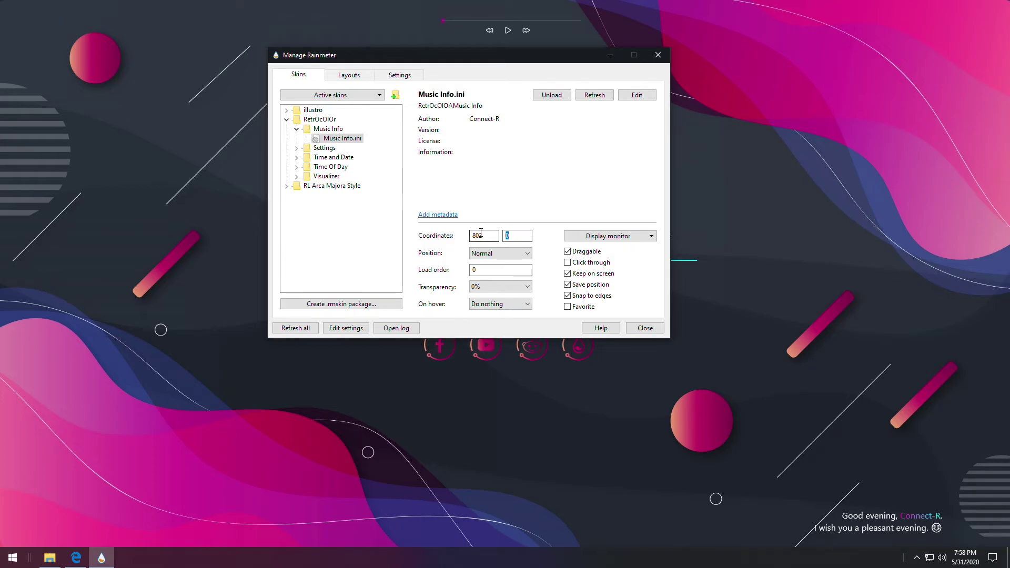
type("706")
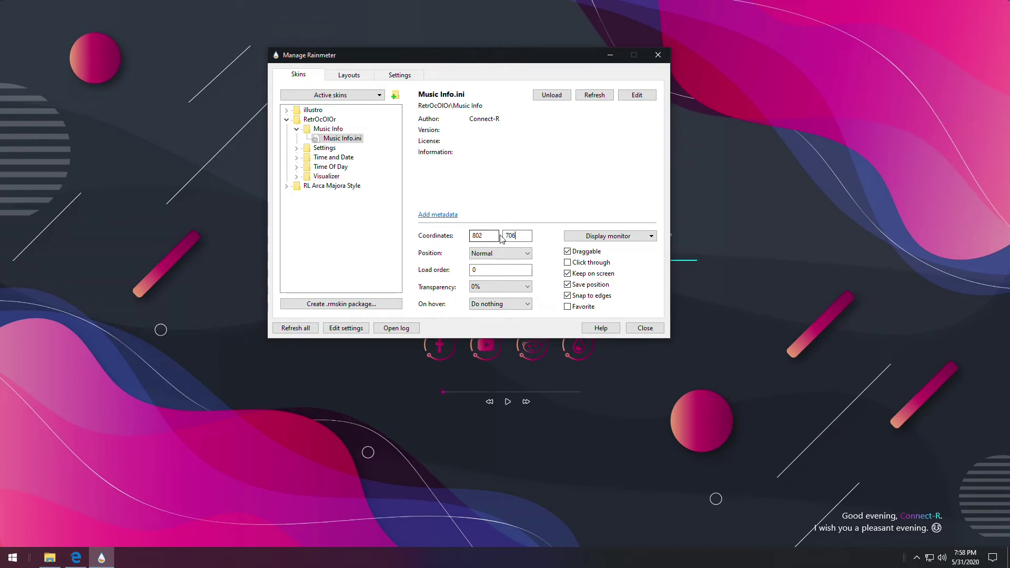
left_click(297, 129)
left_click(296, 128)
left_click(341, 137)
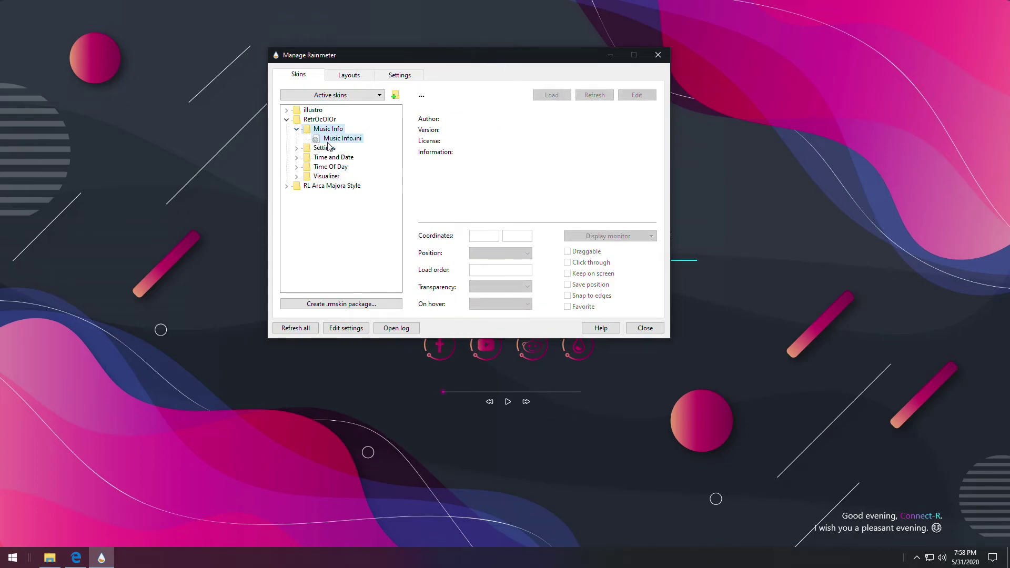
left_click(571, 254)
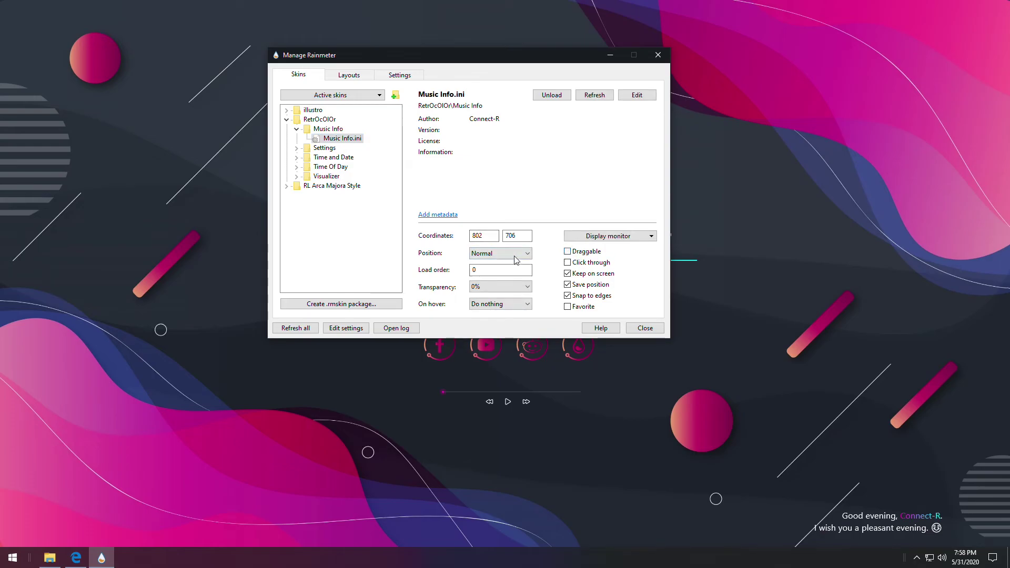
- Load the skin in the RetrOcOlOr Settings folder and minimize Manage Rainmeter
left_click(297, 148)
left_click(339, 157)
left_click(551, 94)
left_click(610, 55)
- Set Color 2 in the skin settings to the dark magenta sampled from the upper end of the wallpaper's diagonal bar
left_click(185, 125)
left_click(572, 318)
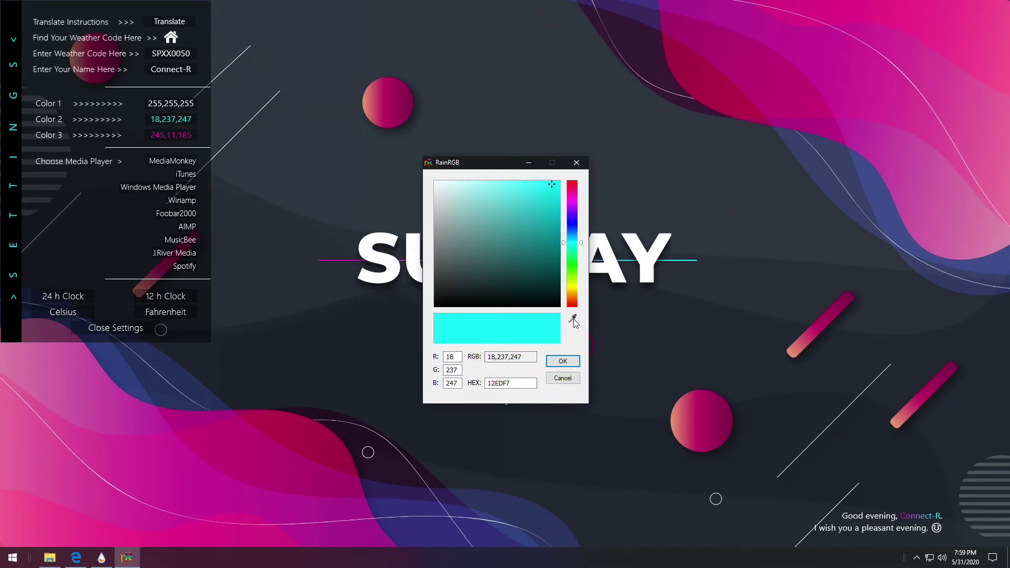
left_click(847, 299)
left_click(562, 361)
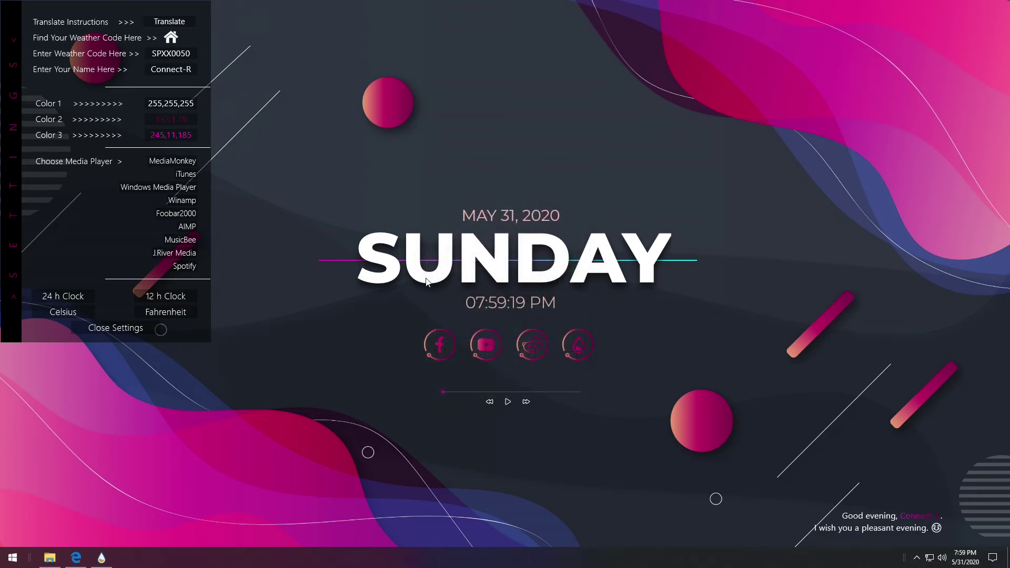
- Set Color 3 in the skin settings to 221,123,110, sampled from the lower end of the wallpaper's diagonal bar
left_click(167, 136)
left_click(572, 318)
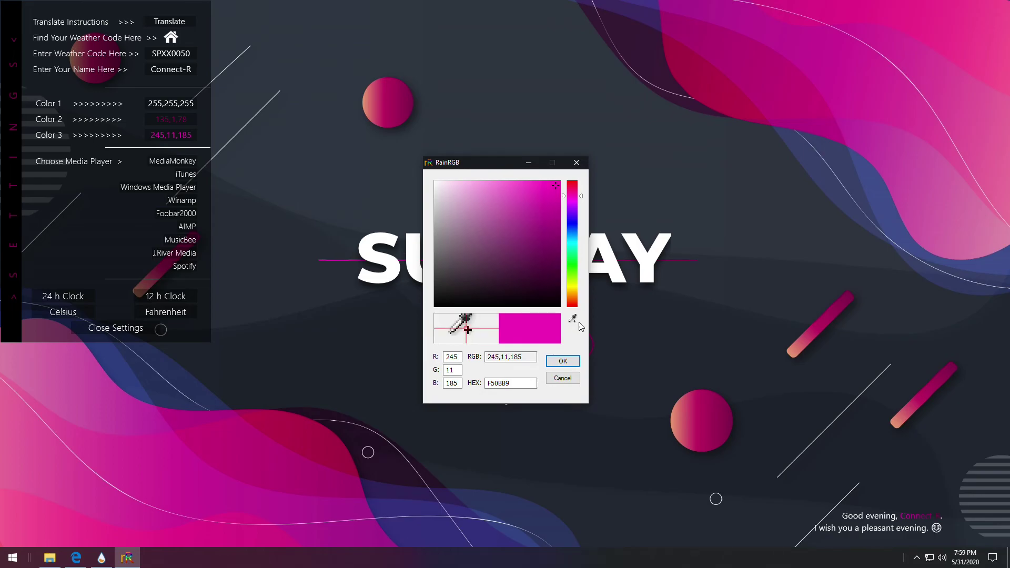
left_click(794, 348)
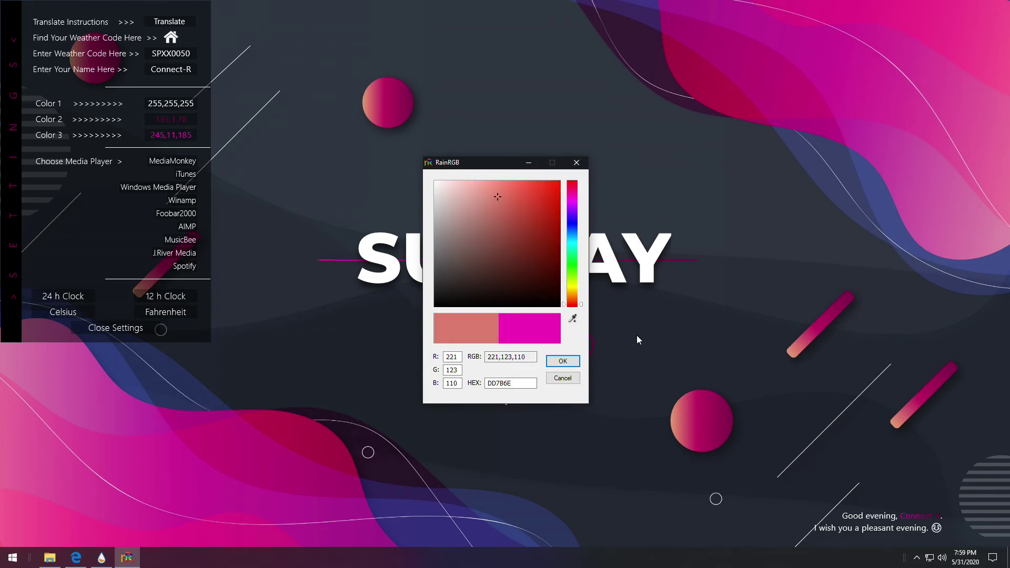
left_click(563, 360)
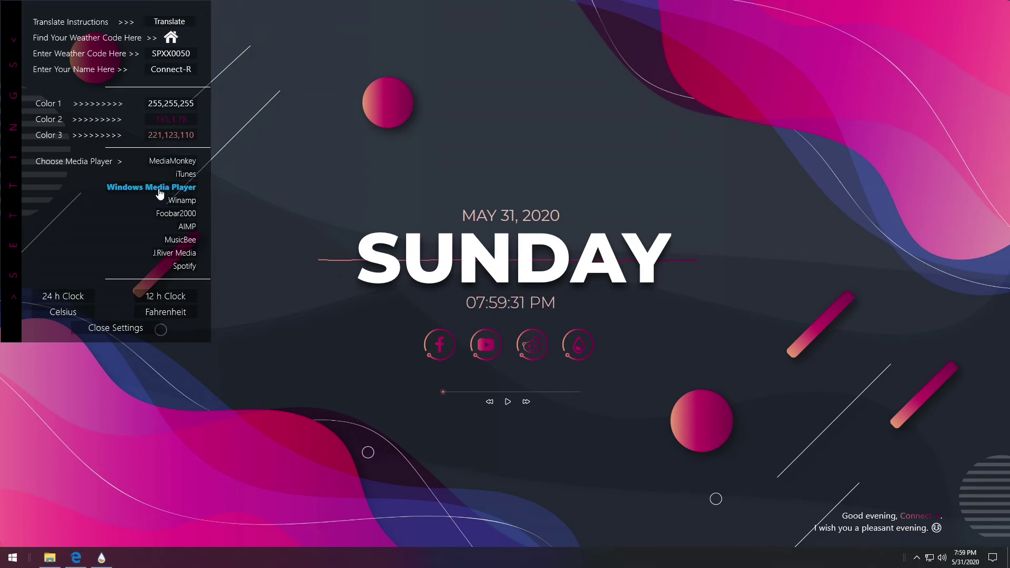
- Enter the person's name for the greeting in the skin settings, and close both the skin settings and Manage Rainmeter
left_click(176, 69)
type("DELIO")
key("Return")
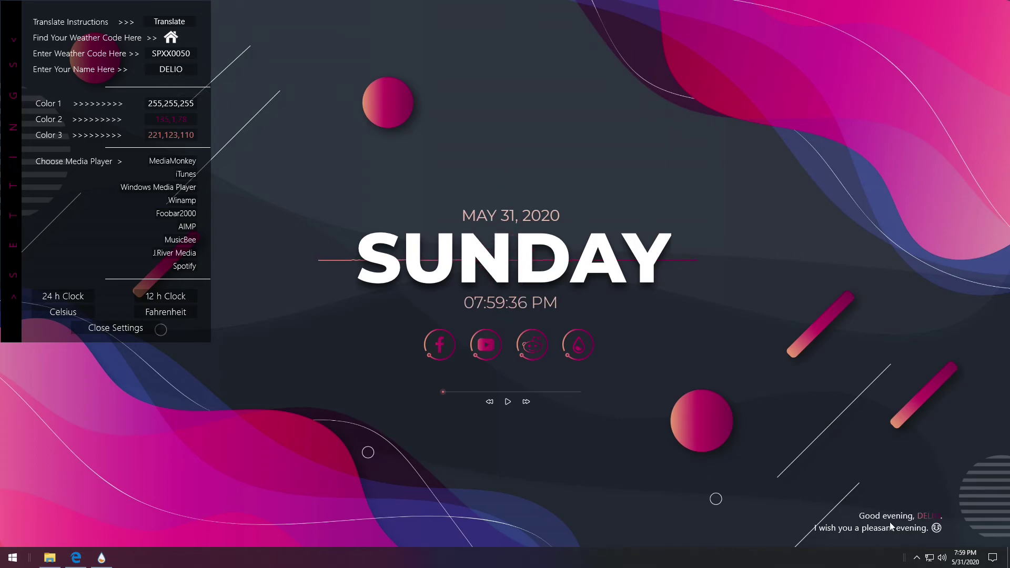
left_click(120, 330)
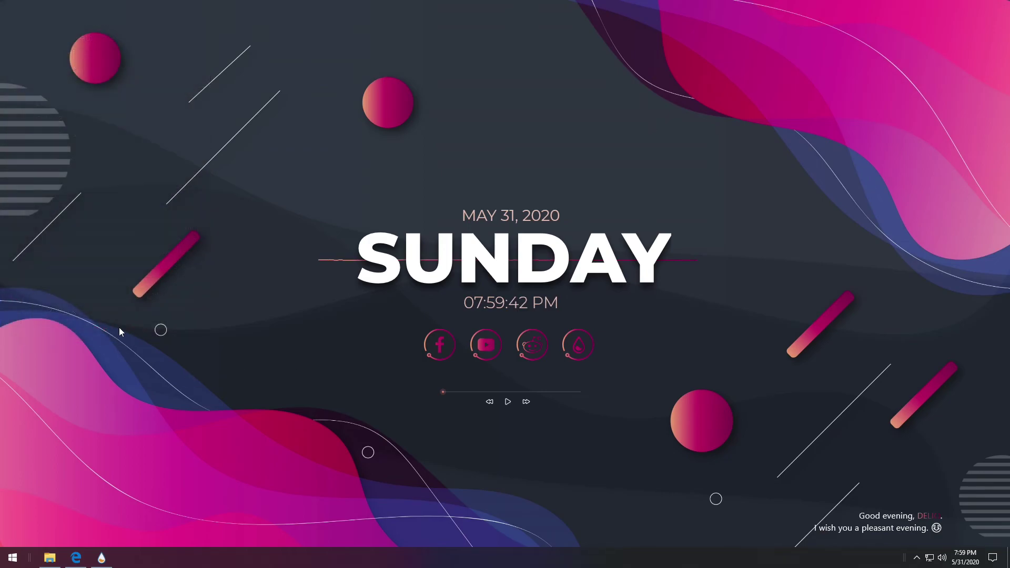
left_click(102, 557)
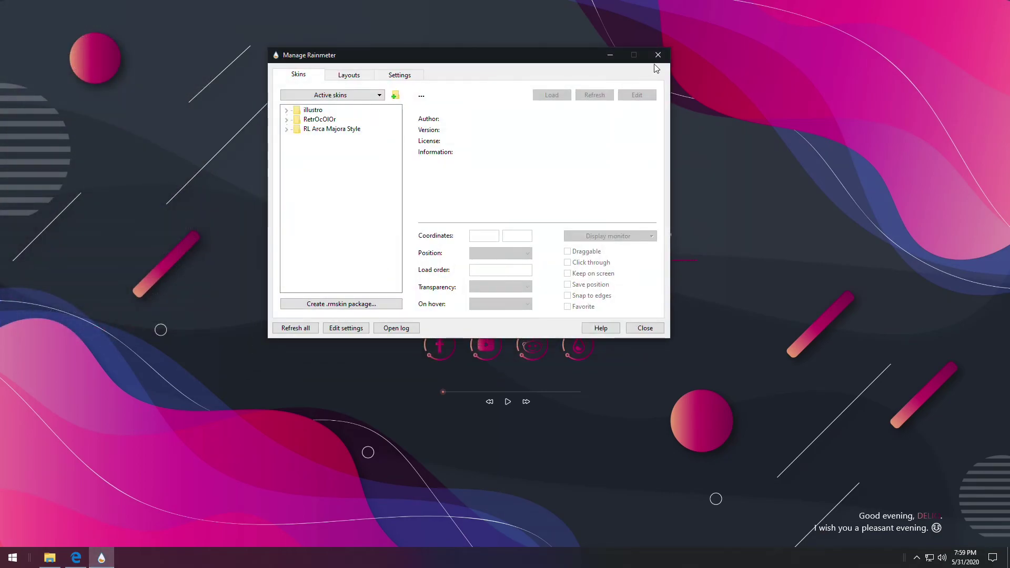
left_click(663, 51)
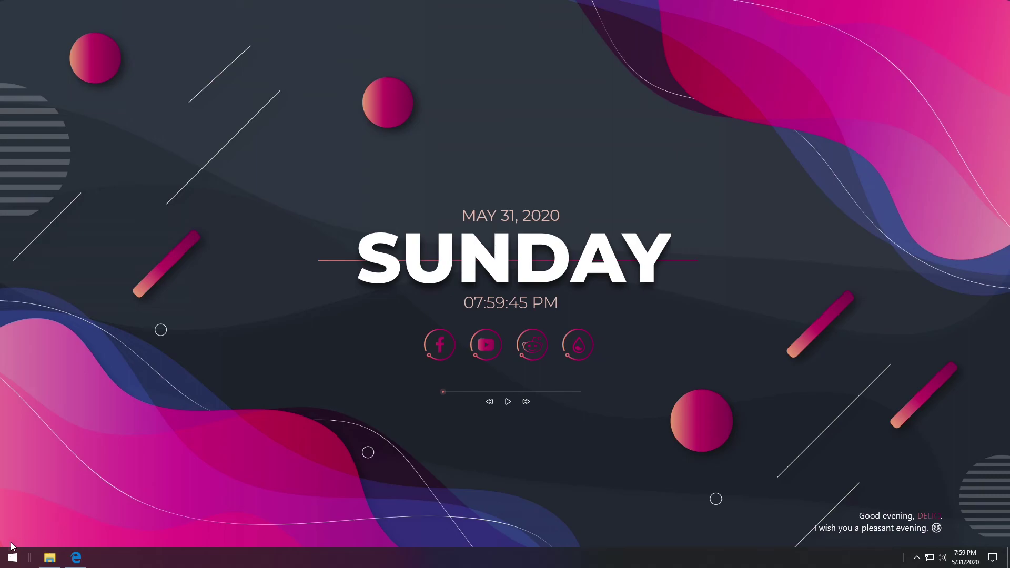
- Launch Windows Media Player and minimize its window
left_click(13, 557)
type("win")
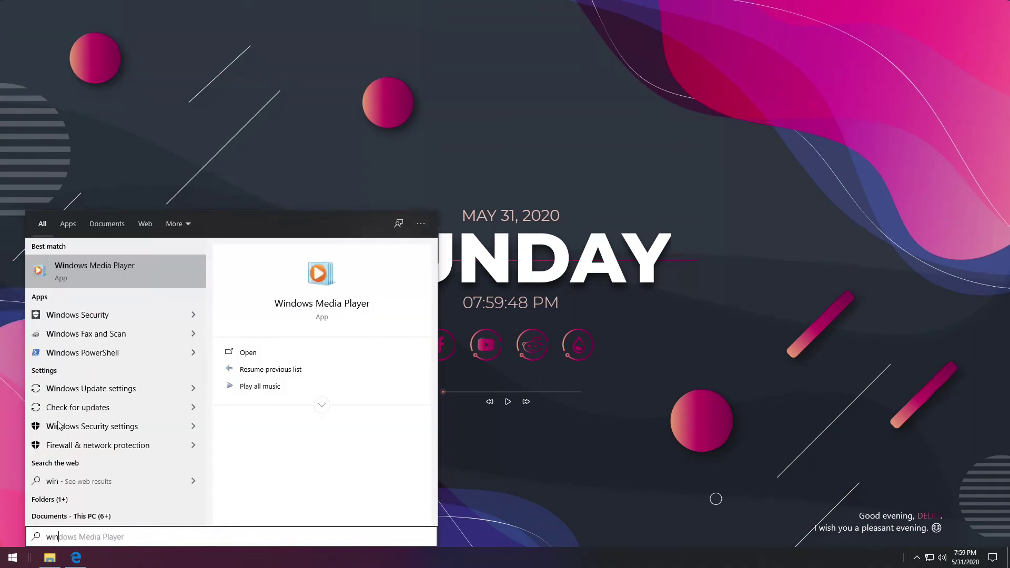
left_click(108, 265)
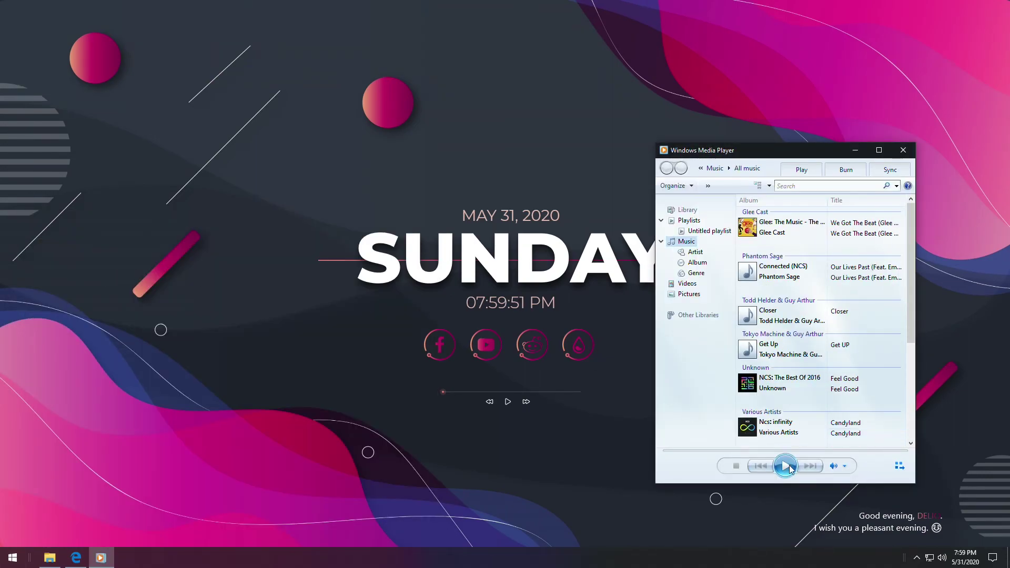
left_click(854, 150)
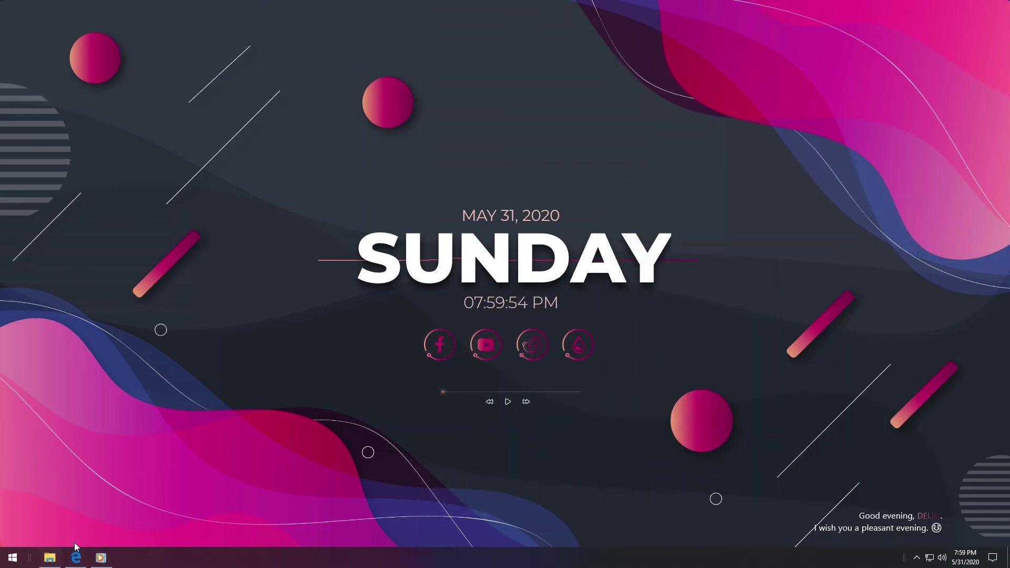
- Turn on automatic hiding of the taskbar in desktop mode and close the Settings window
right_click(237, 557)
left_click(258, 547)
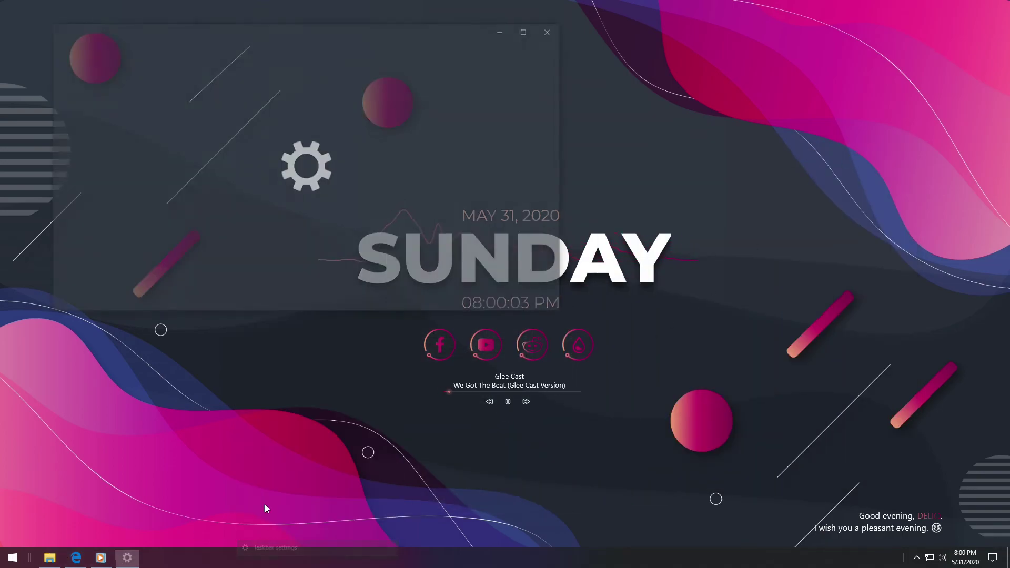
left_click(241, 134)
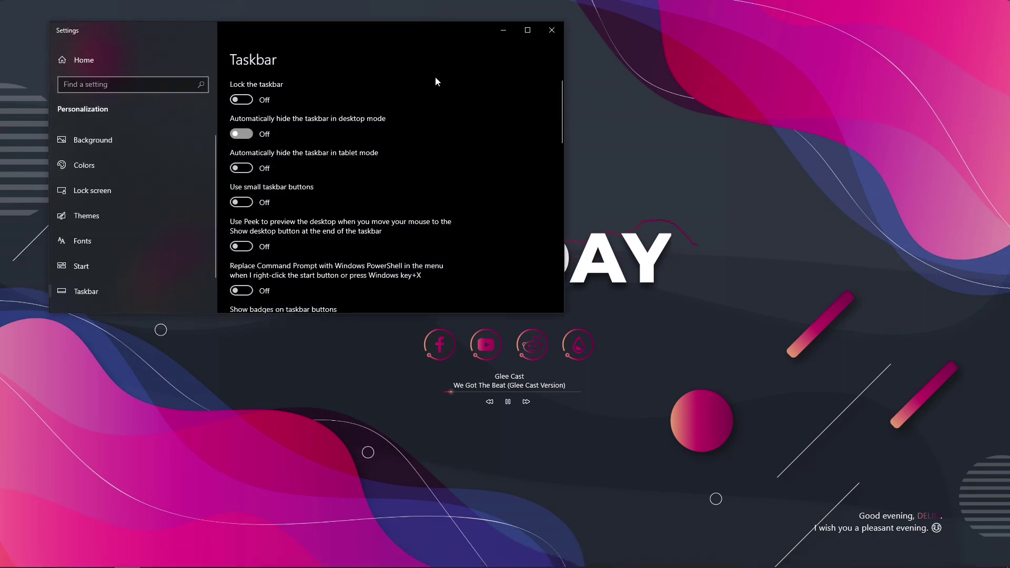
left_click(551, 30)
- Test the music skin's next-track control and the YouTube, Reddit and Rainmeter icons, clearing away the windows they open
left_click(526, 402)
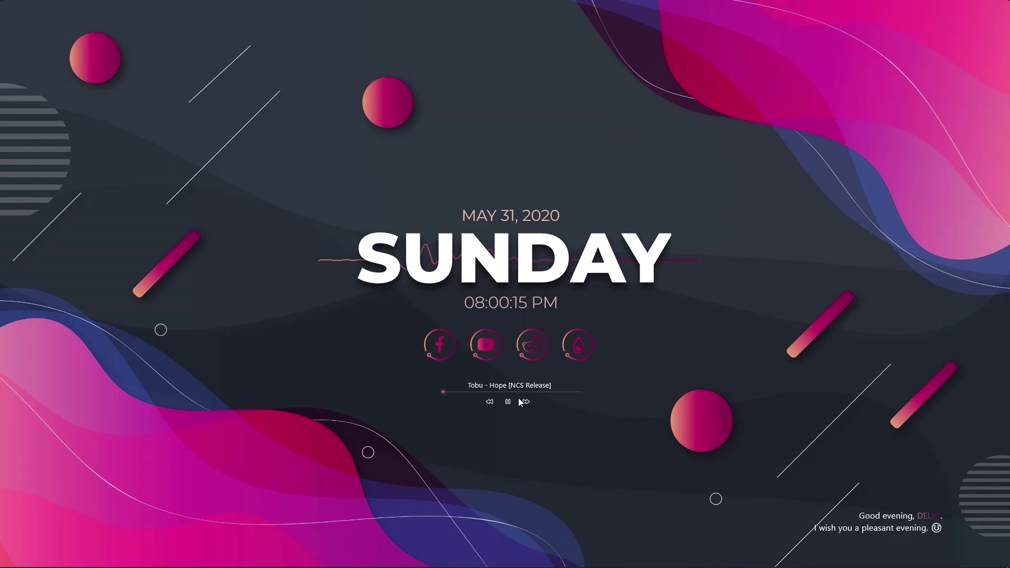
left_click(481, 345)
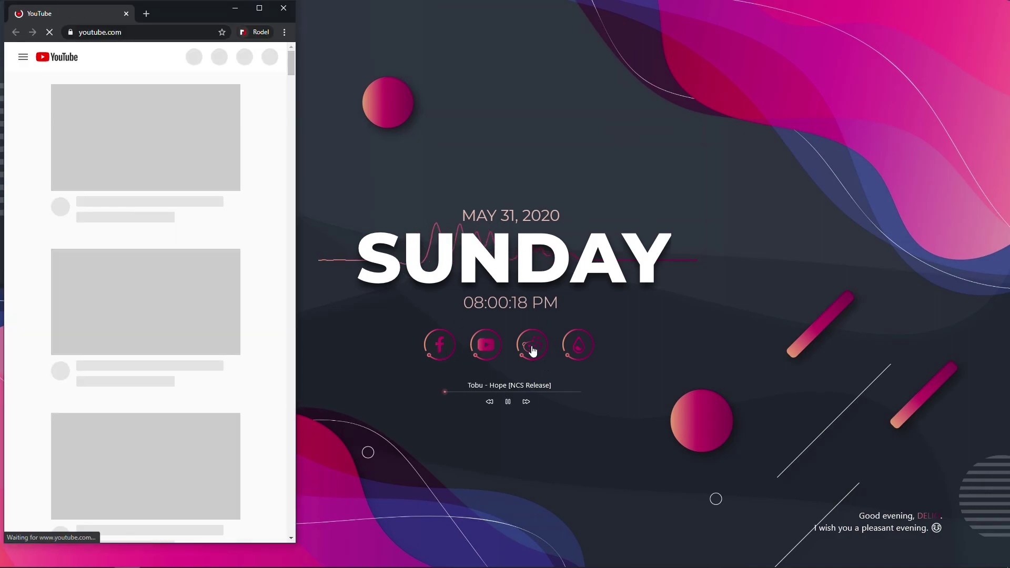
left_click(532, 351)
left_click(579, 349)
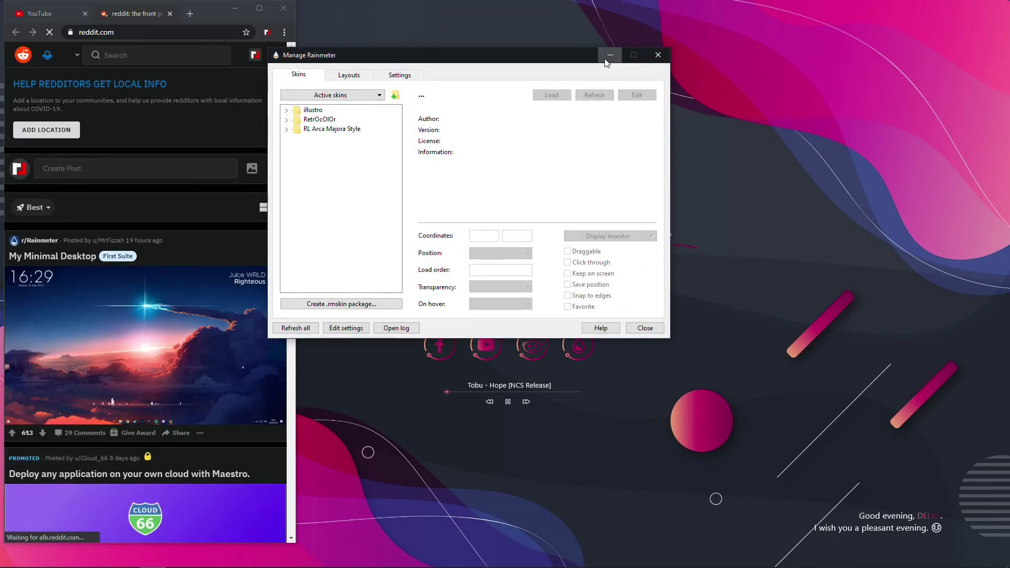
left_click(610, 55)
left_click(170, 14)
left_click(126, 14)
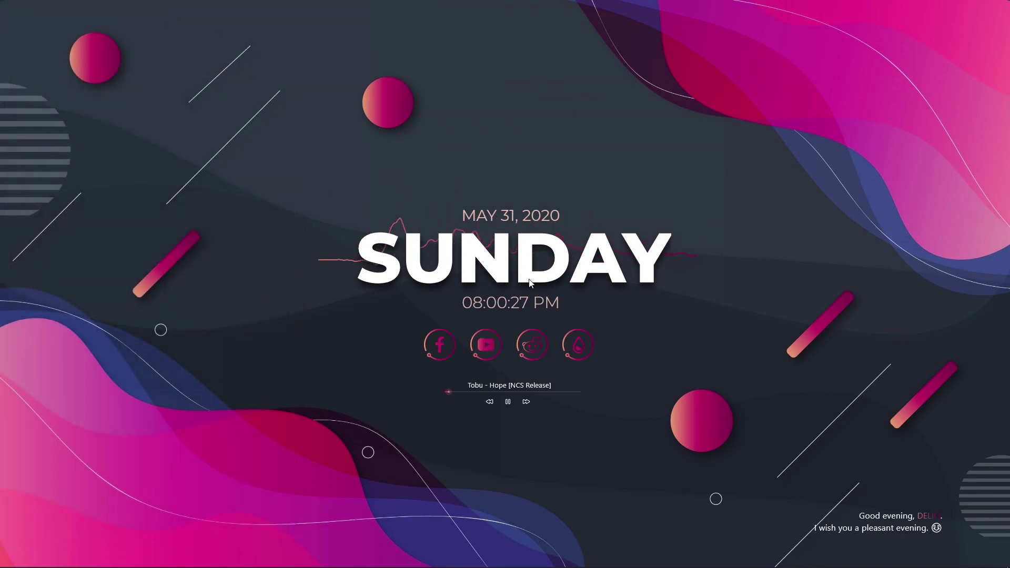